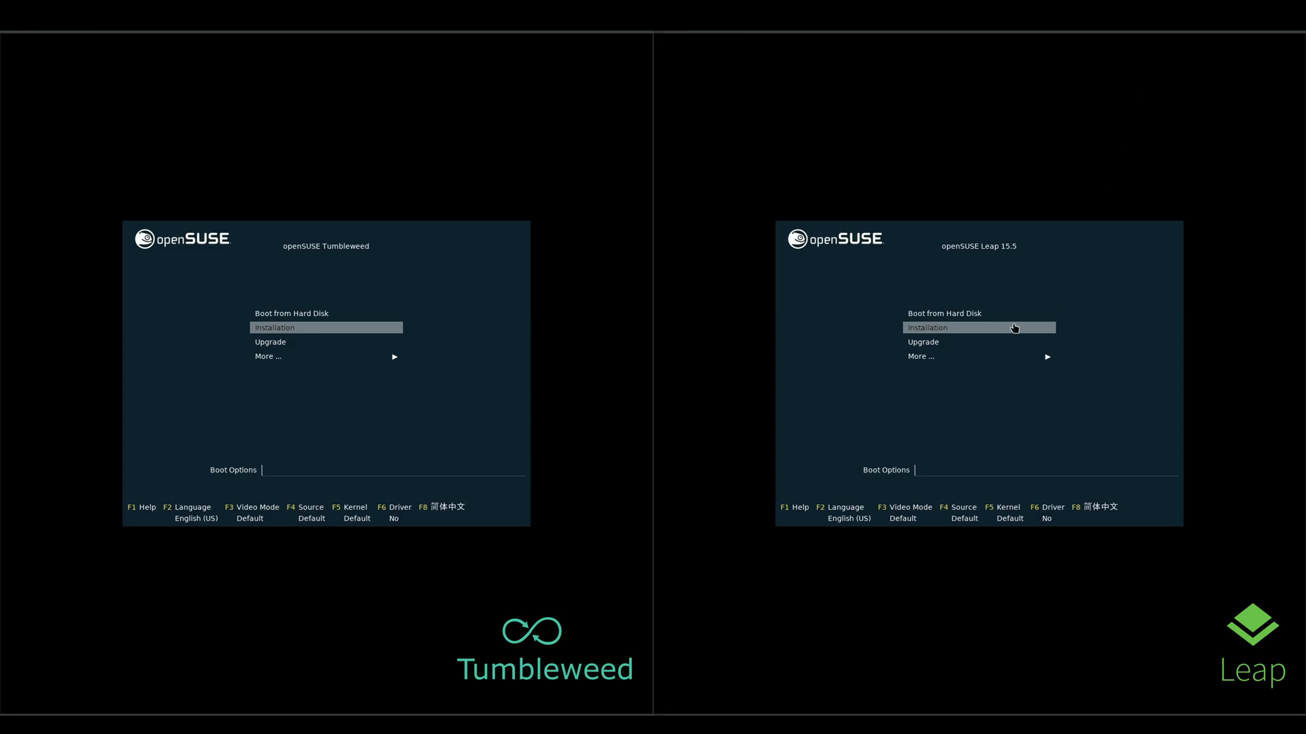
# Launch the Installation boot entry on Leap and then on Tumbleweed
pyautogui.press('Return')
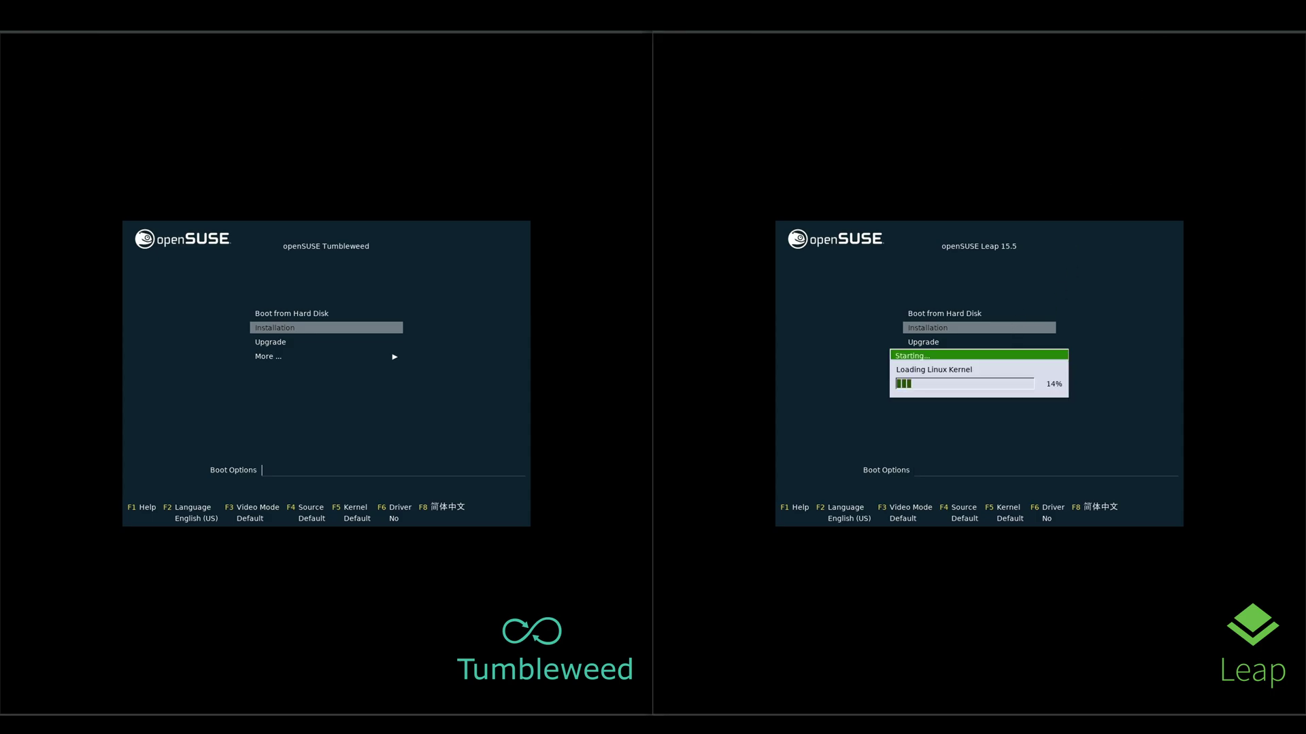
pyautogui.press('Return')
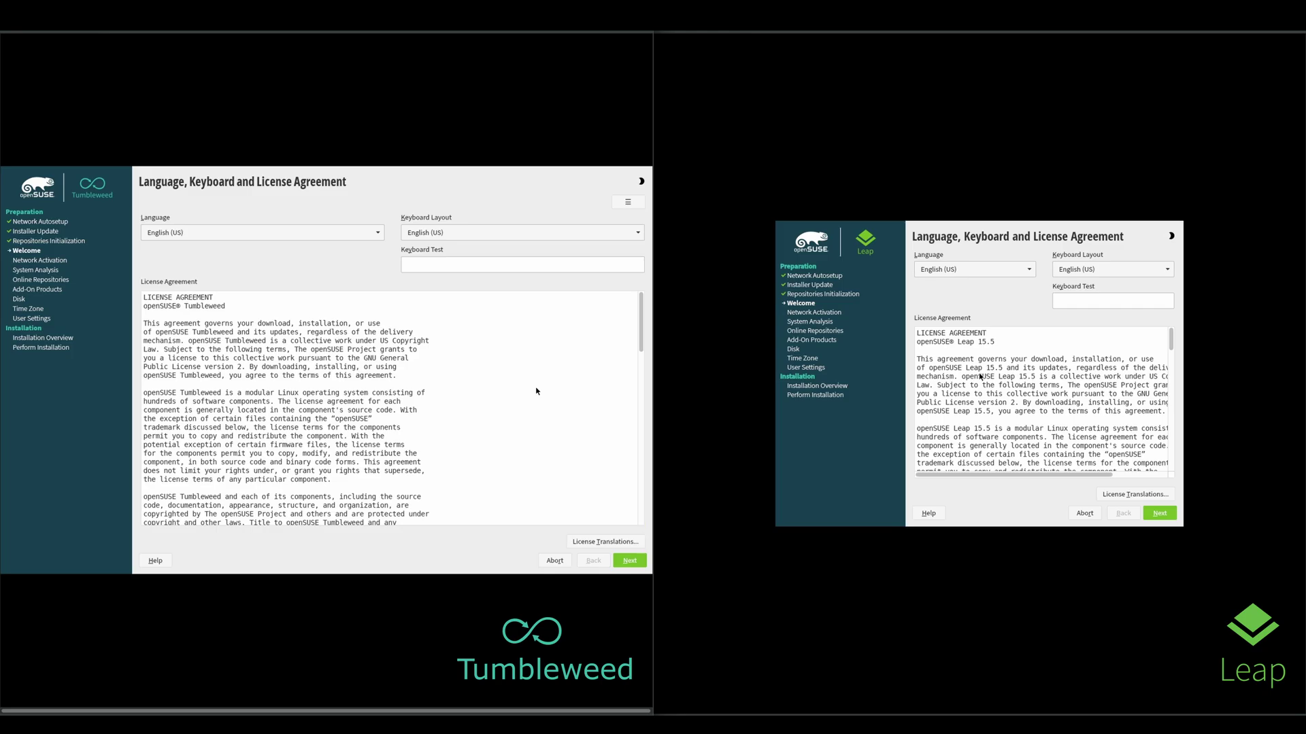
# Continue past the license on both installers and answer Yes to activating online repositories
pyautogui.click(622, 558)
pyautogui.click(1163, 515)
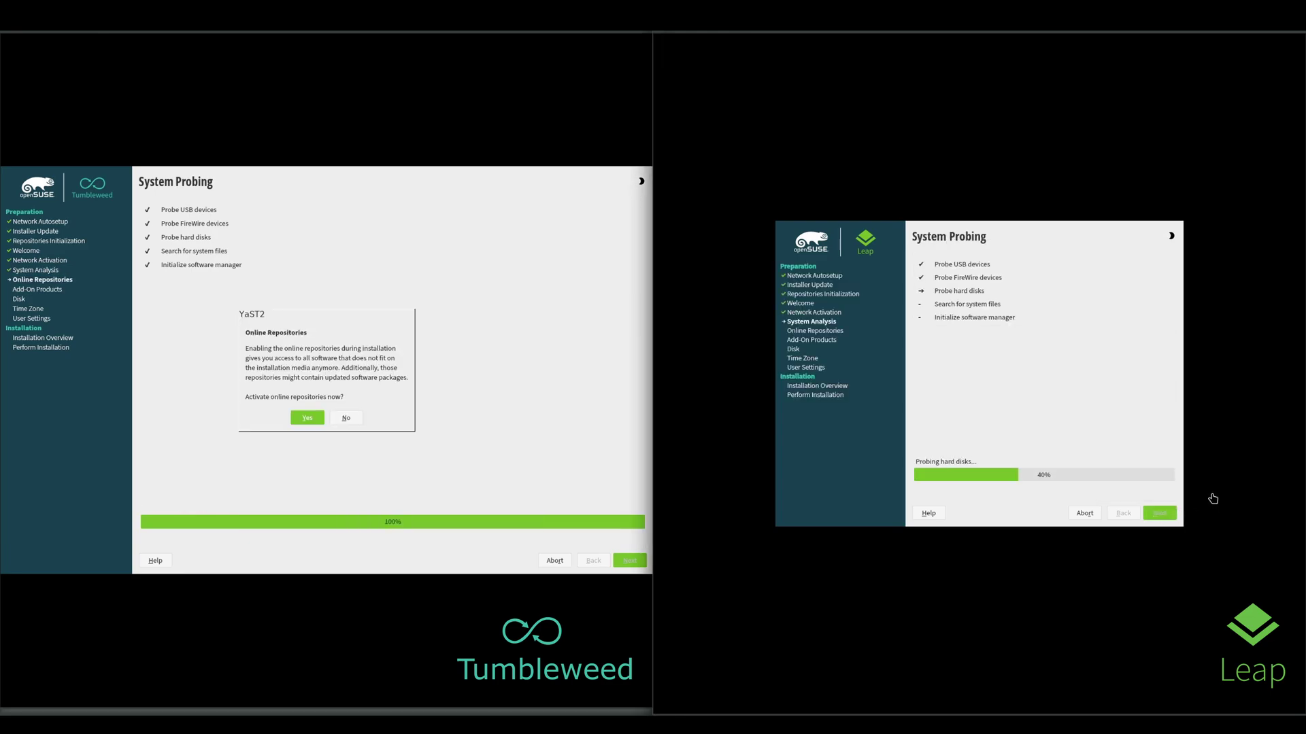
pyautogui.click(307, 418)
pyautogui.click(958, 418)
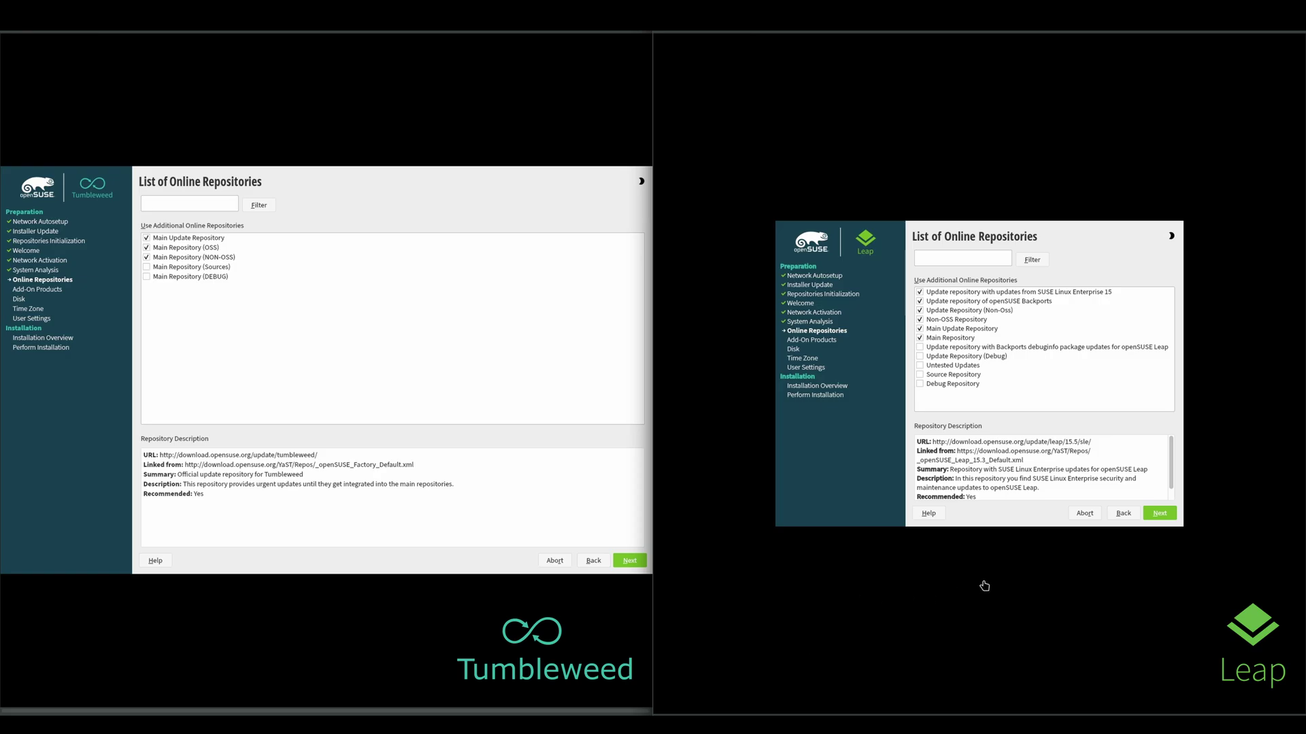
# Keep the default online repository lists on Leap and Tumbleweed and continue
pyautogui.click(1159, 512)
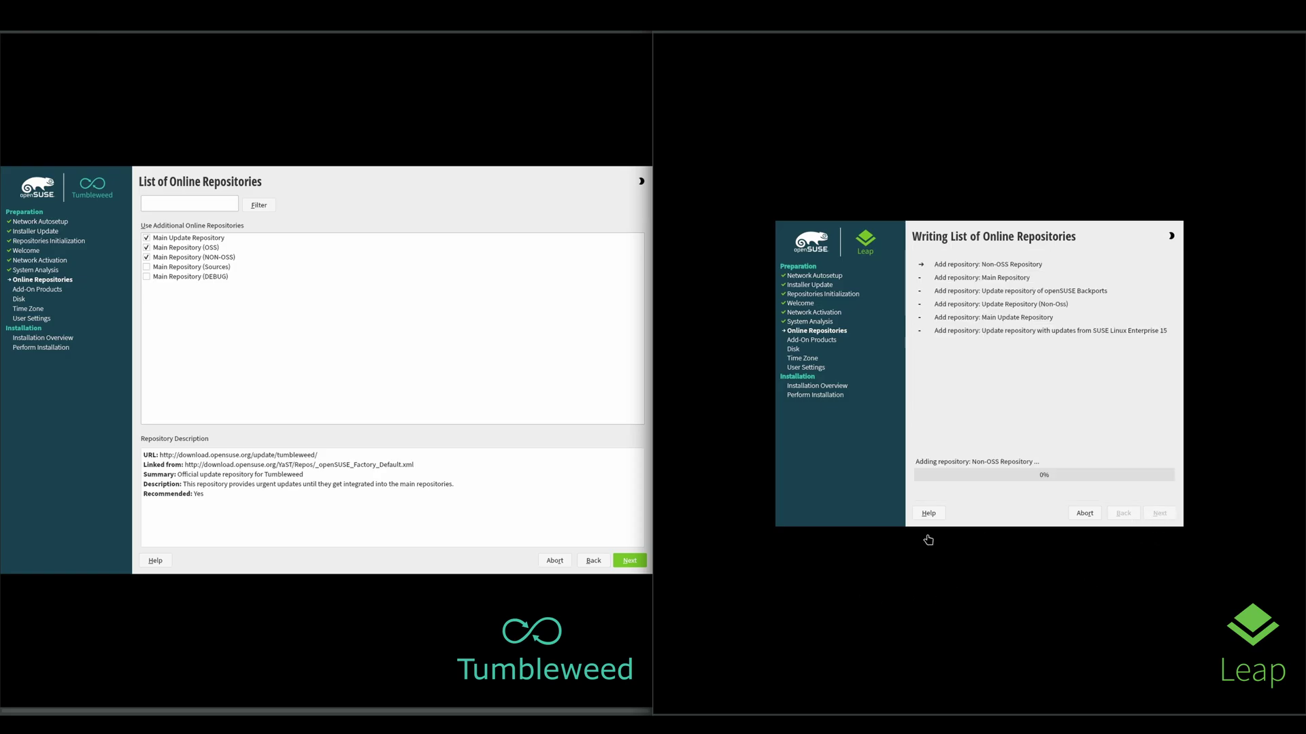
pyautogui.click(625, 563)
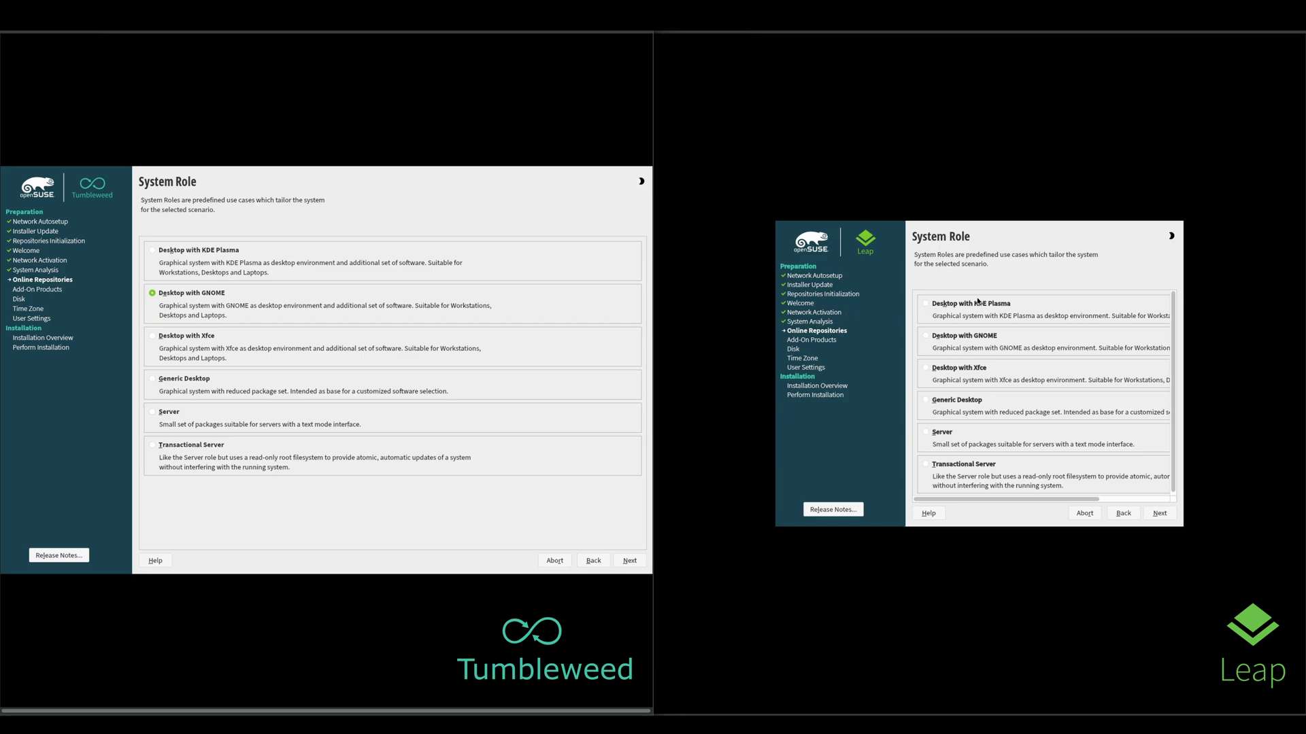
# Select Desktop with GNOME on Leap and continue past System Role on both installers
pyautogui.click(925, 337)
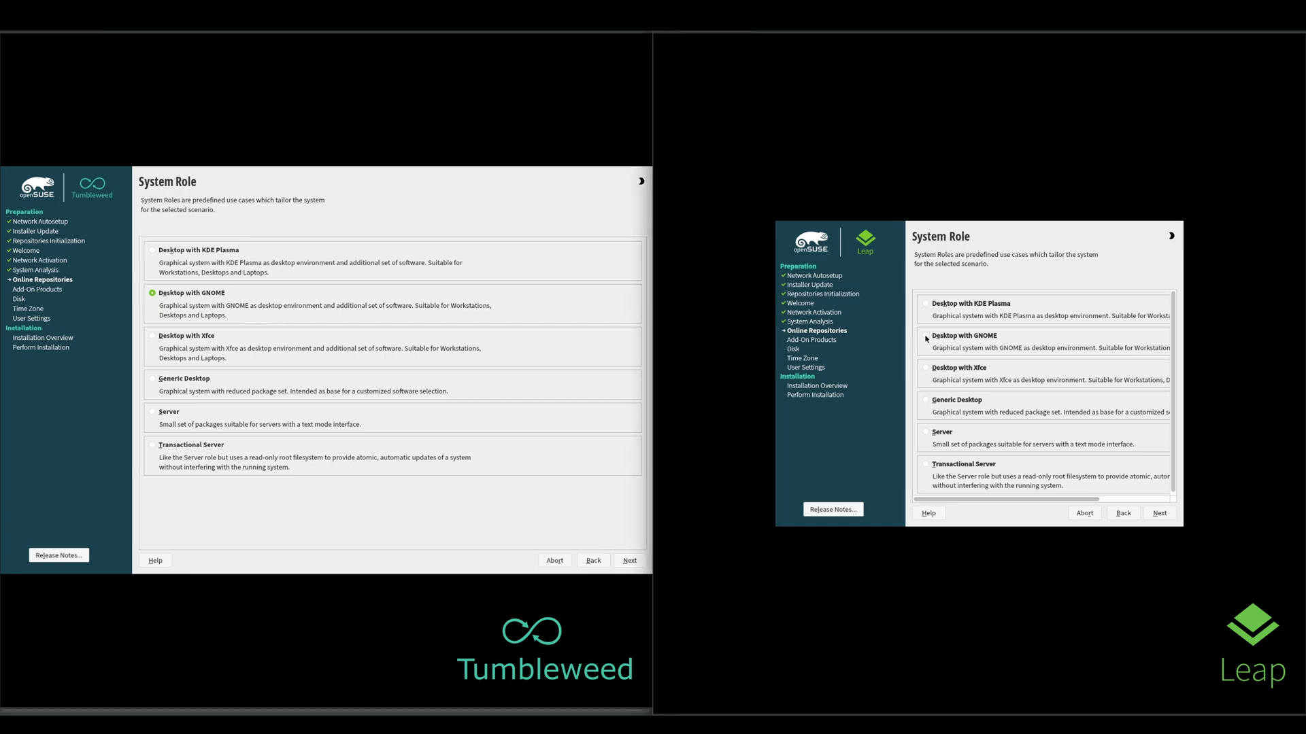
pyautogui.click(627, 560)
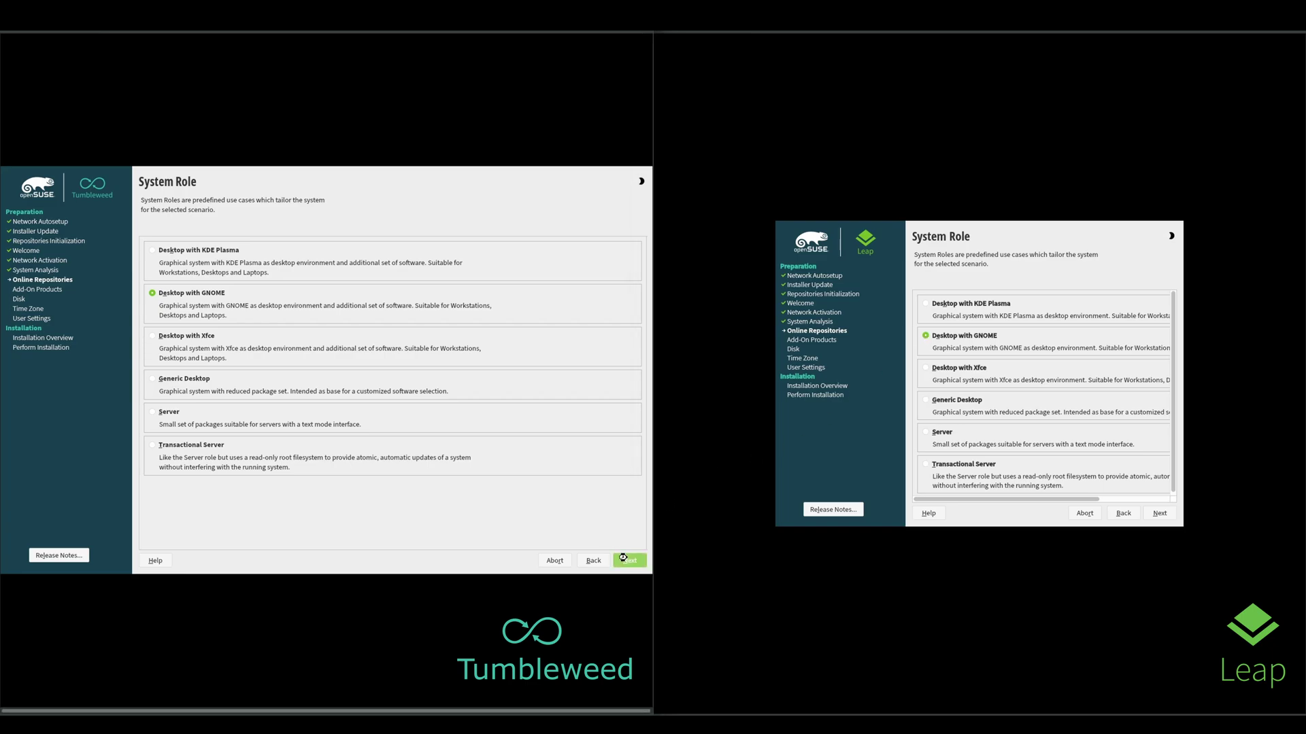
pyautogui.click(1167, 516)
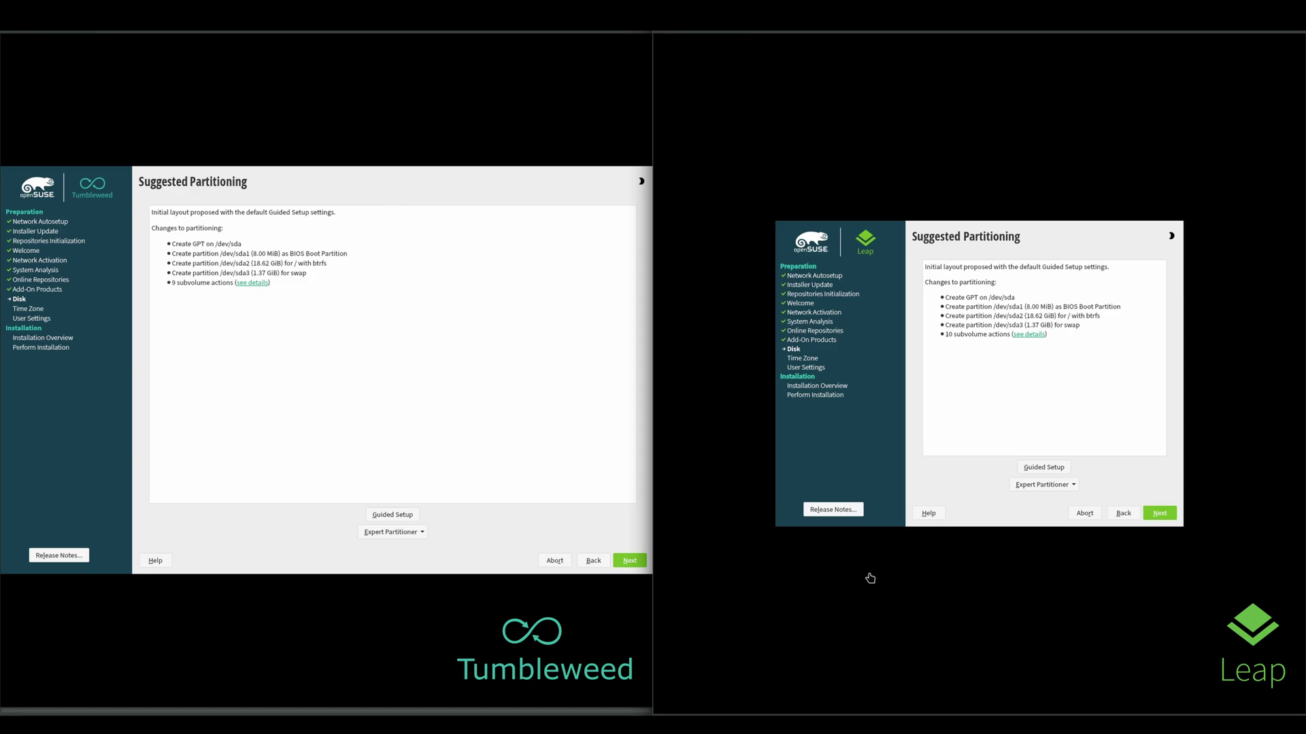
# Accept the suggested partitioning proposal on Tumbleweed and Leap
pyautogui.click(626, 560)
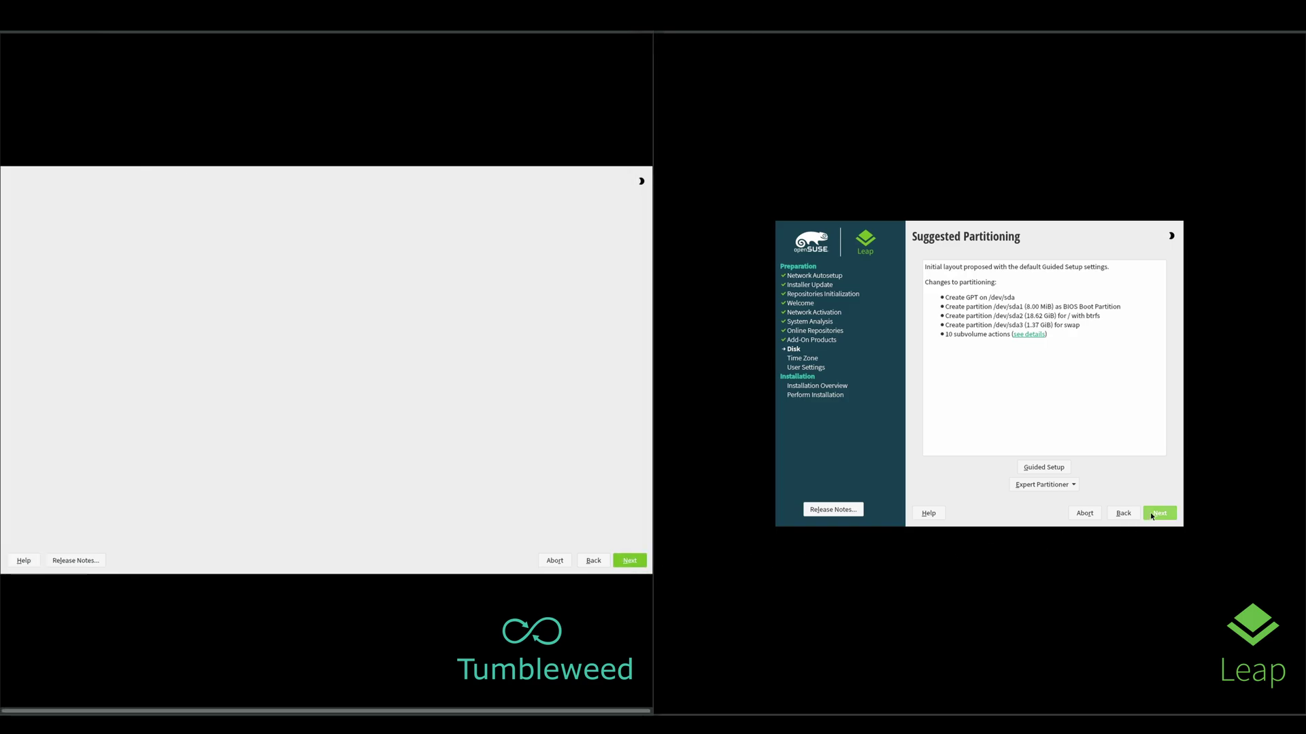
pyautogui.click(1153, 514)
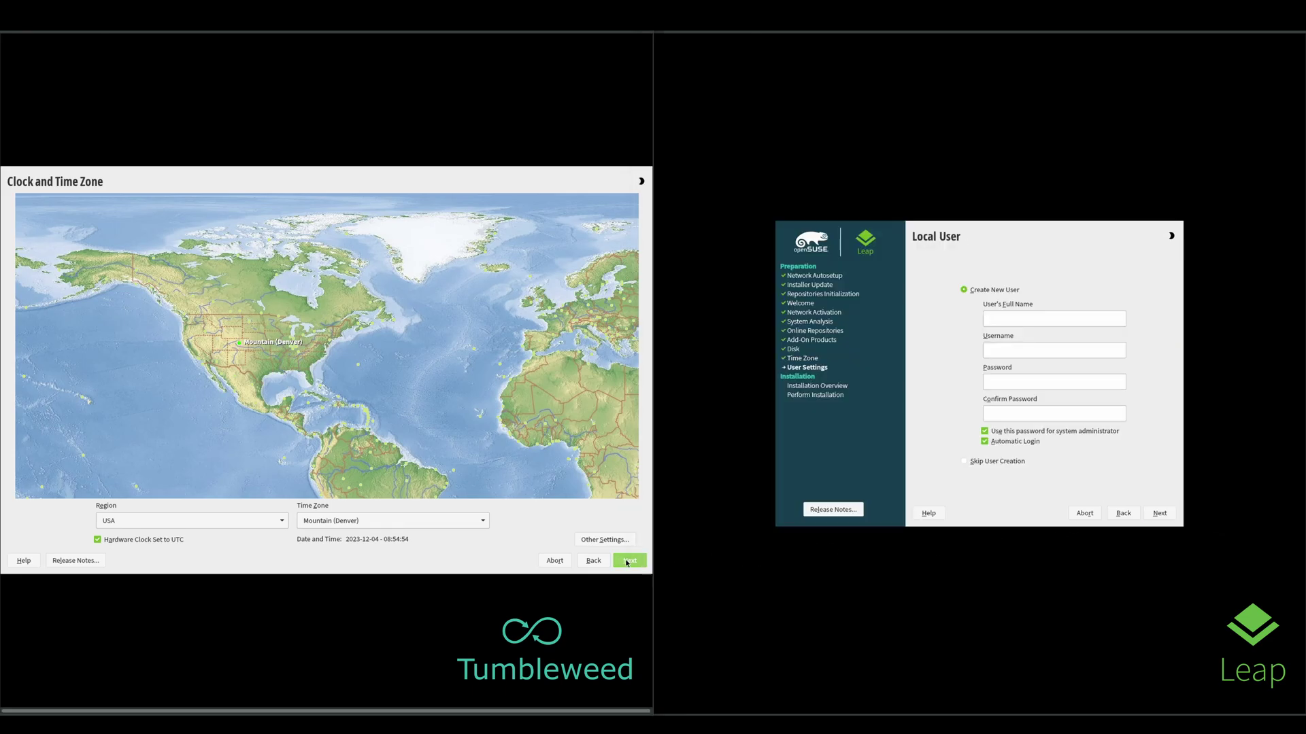
# Accept Tumbleweed's time zone, fill its local user and password, and turn off automatic login
pyautogui.click(650, 561)
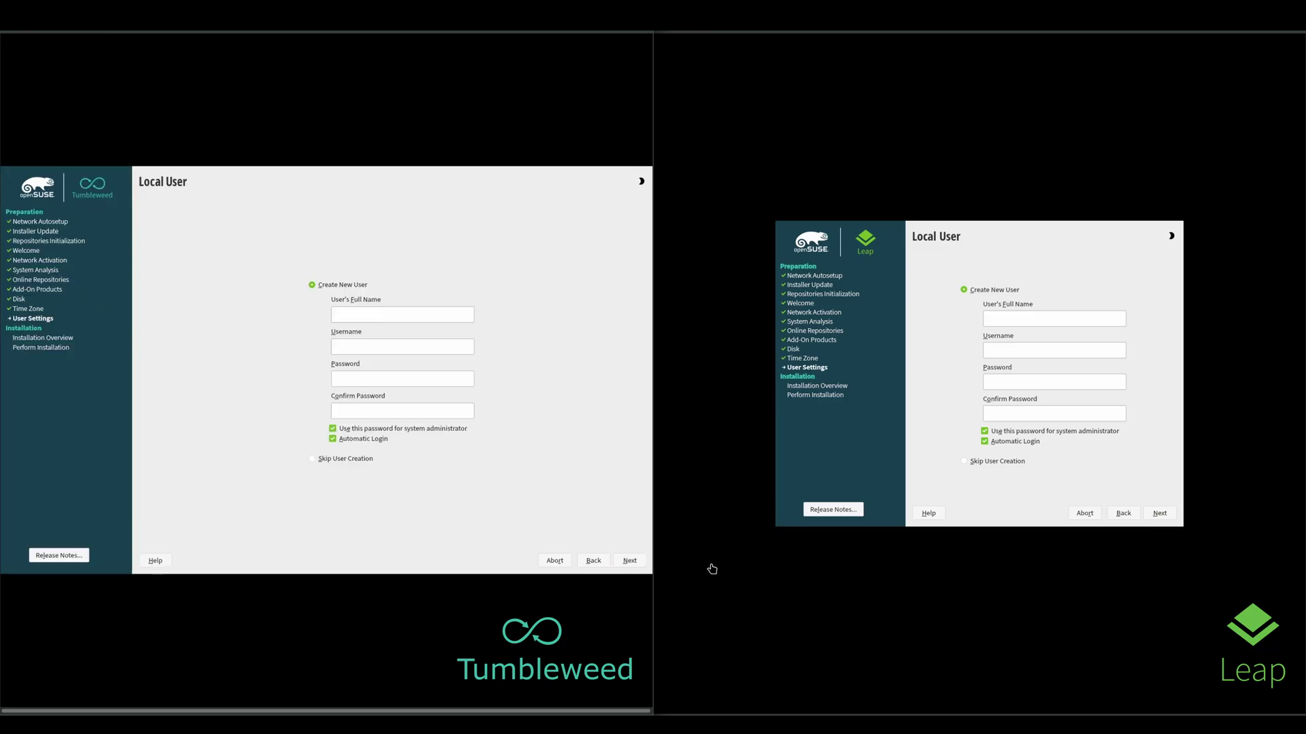
pyautogui.write('inuxitguy')
pyautogui.press('Tab')
pyautogui.press('Tab')
pyautogui.click(356, 440)
# Fill the Leap local user name and password and turn off automatic login
pyautogui.press('Tab')
pyautogui.press('Tab')
pyautogui.press('Tab')
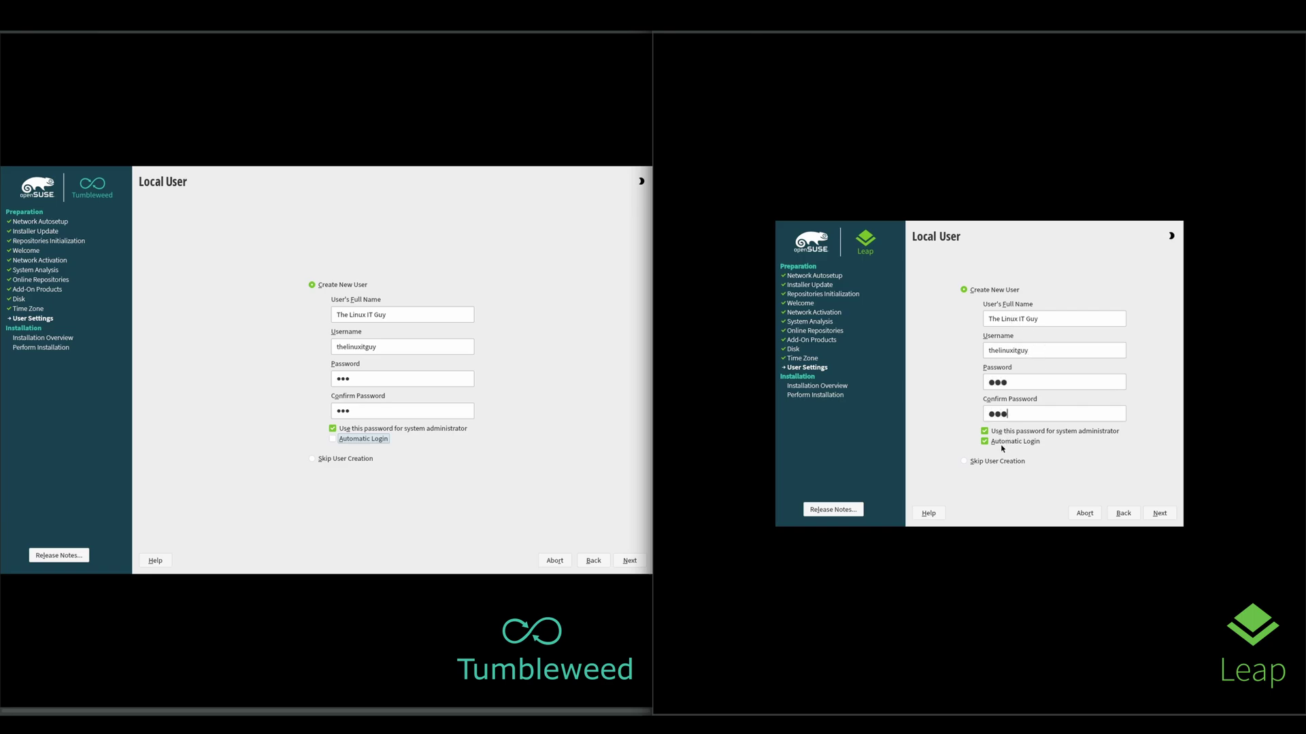
pyautogui.click(1001, 445)
# Submit the user settings on both installers and accept the weak-password warning
pyautogui.click(1165, 511)
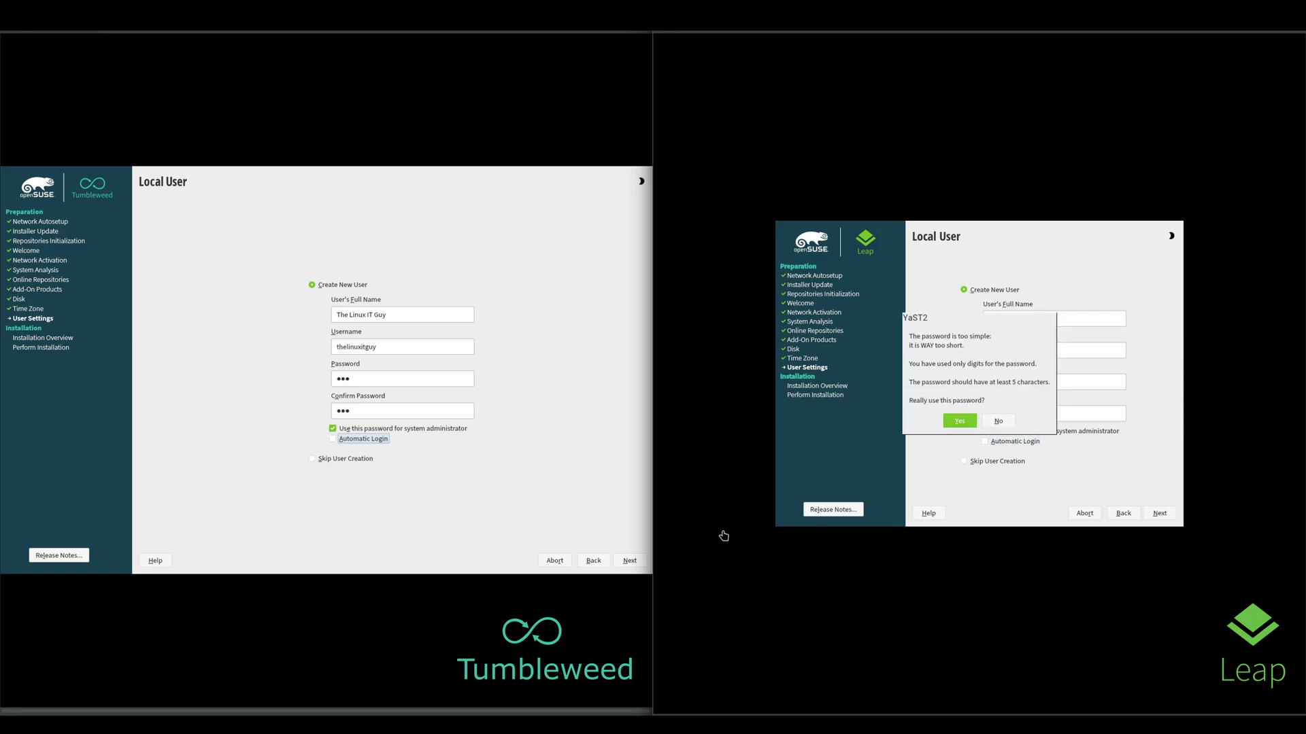
pyautogui.click(628, 561)
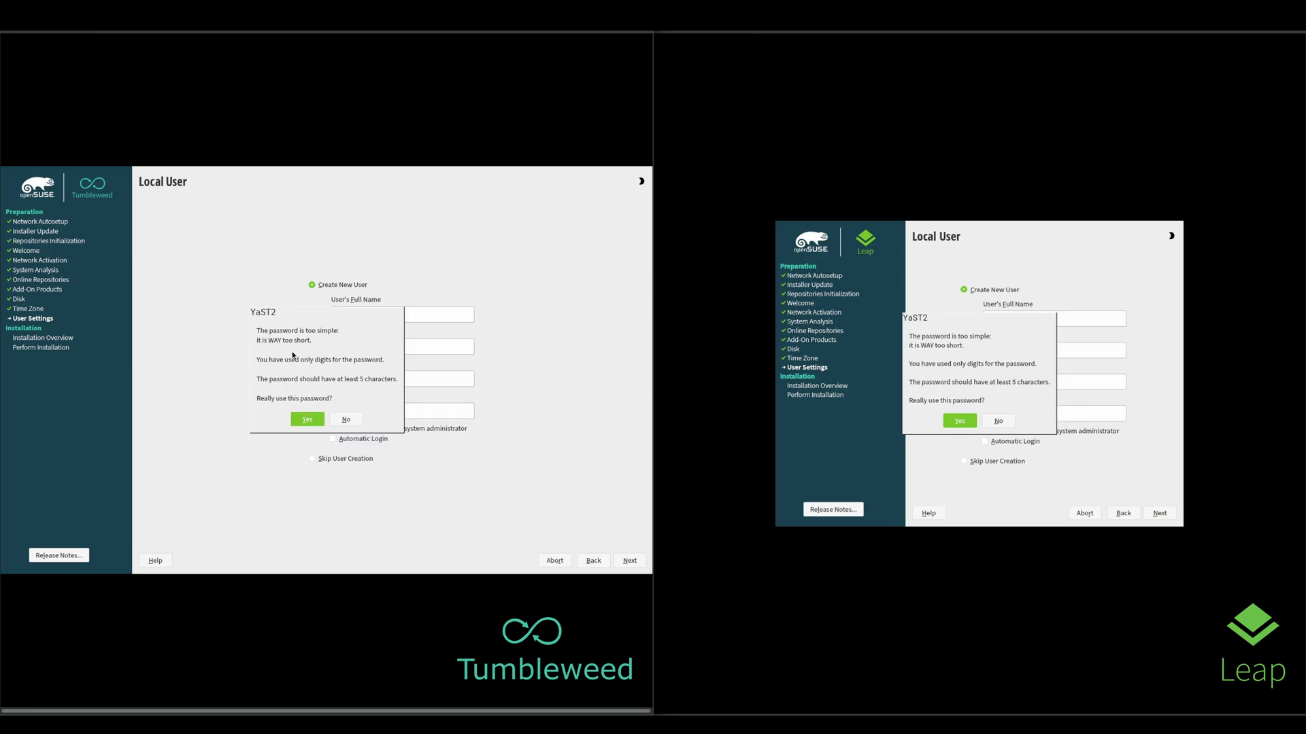
pyautogui.click(306, 419)
pyautogui.click(973, 422)
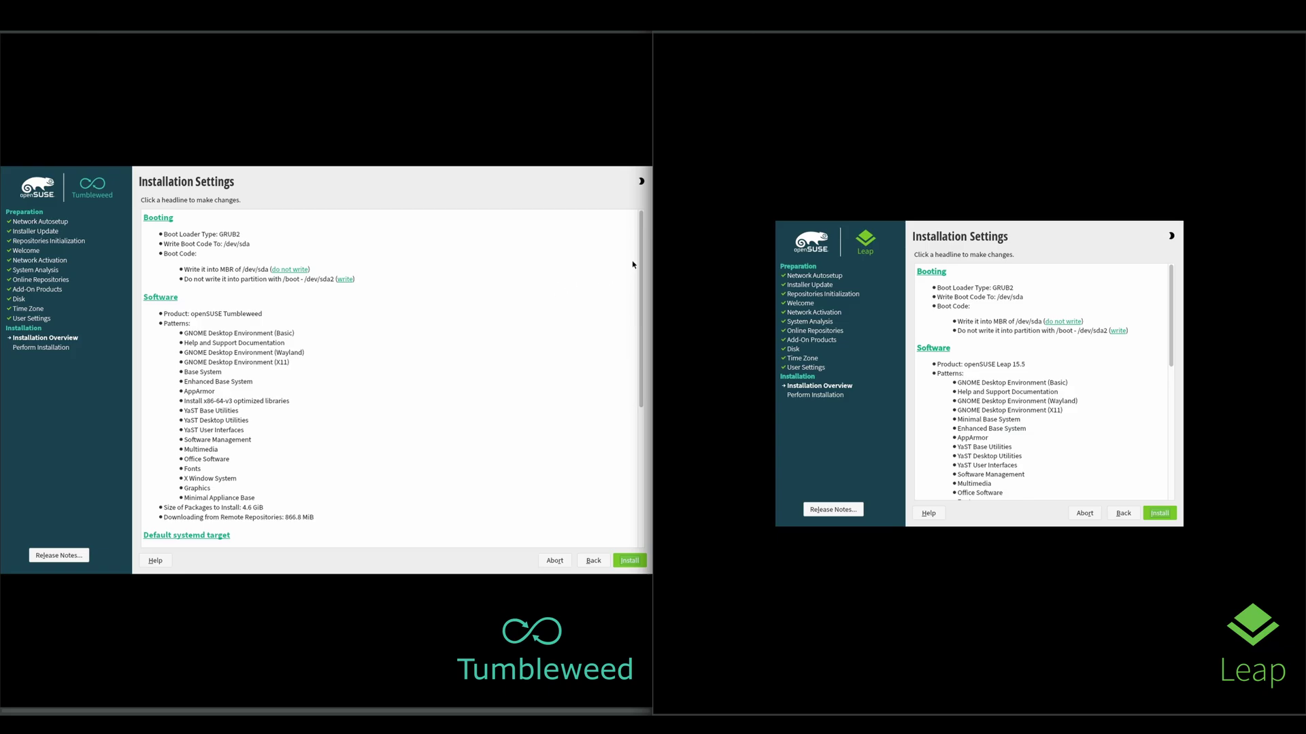
pyautogui.moveTo(641, 260); pyautogui.dragTo(626, 369)
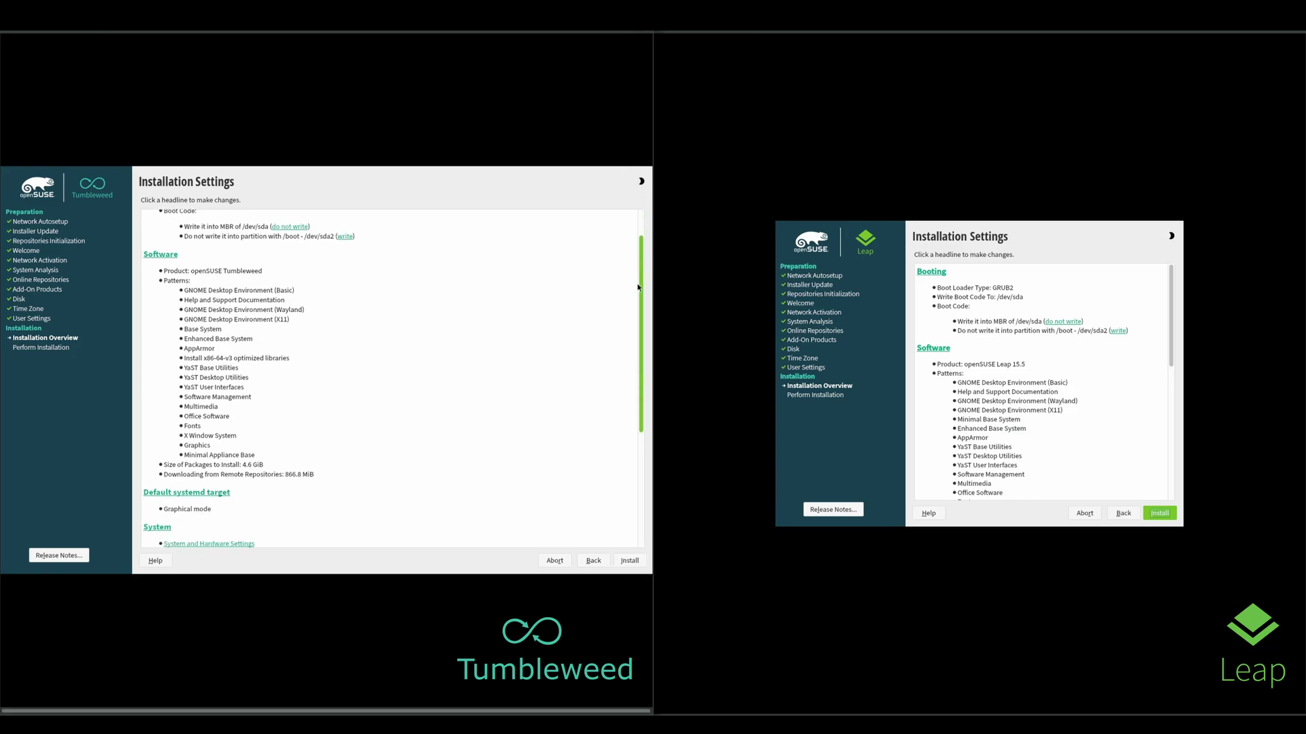
pyautogui.scroll(-2, 627, 369)
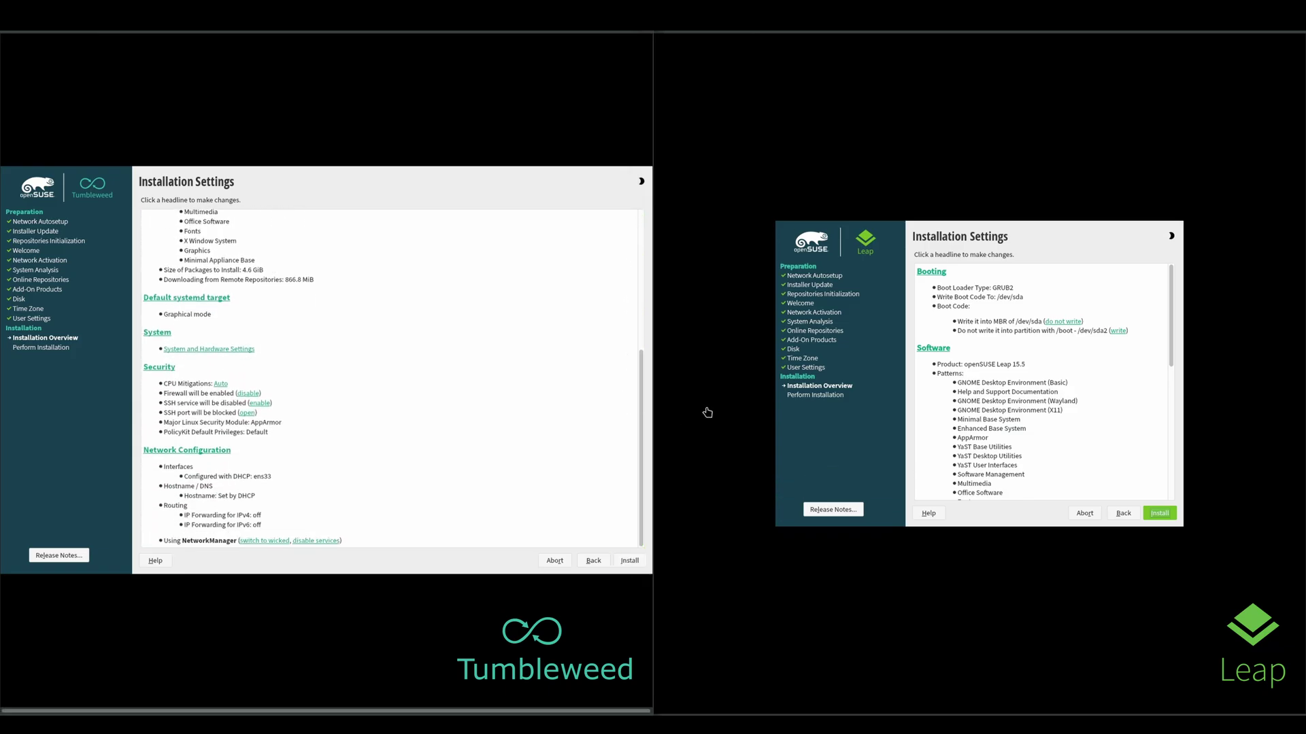
# Review Installation Settings, then Install and confirm on Leap and Tumbleweed
pyautogui.moveTo(1170, 305); pyautogui.dragTo(1171, 459)
pyautogui.click(1161, 513)
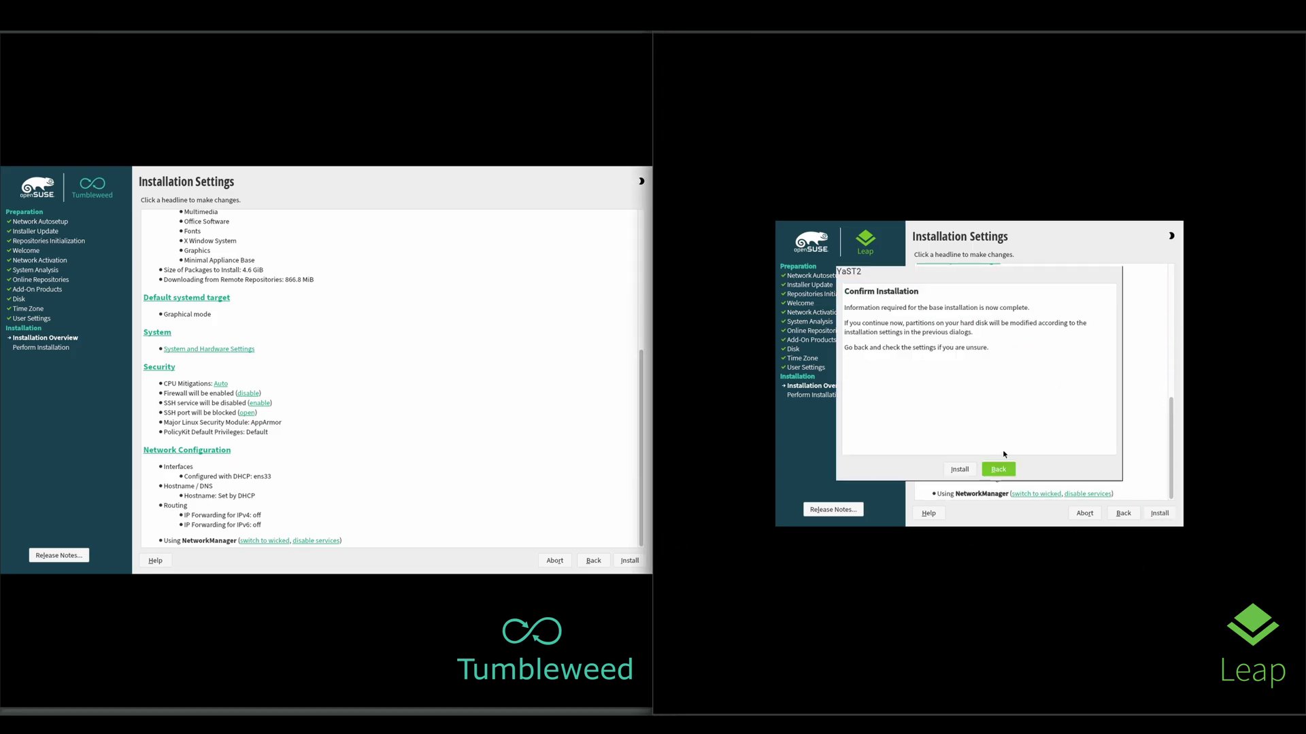
pyautogui.click(967, 467)
pyautogui.click(624, 560)
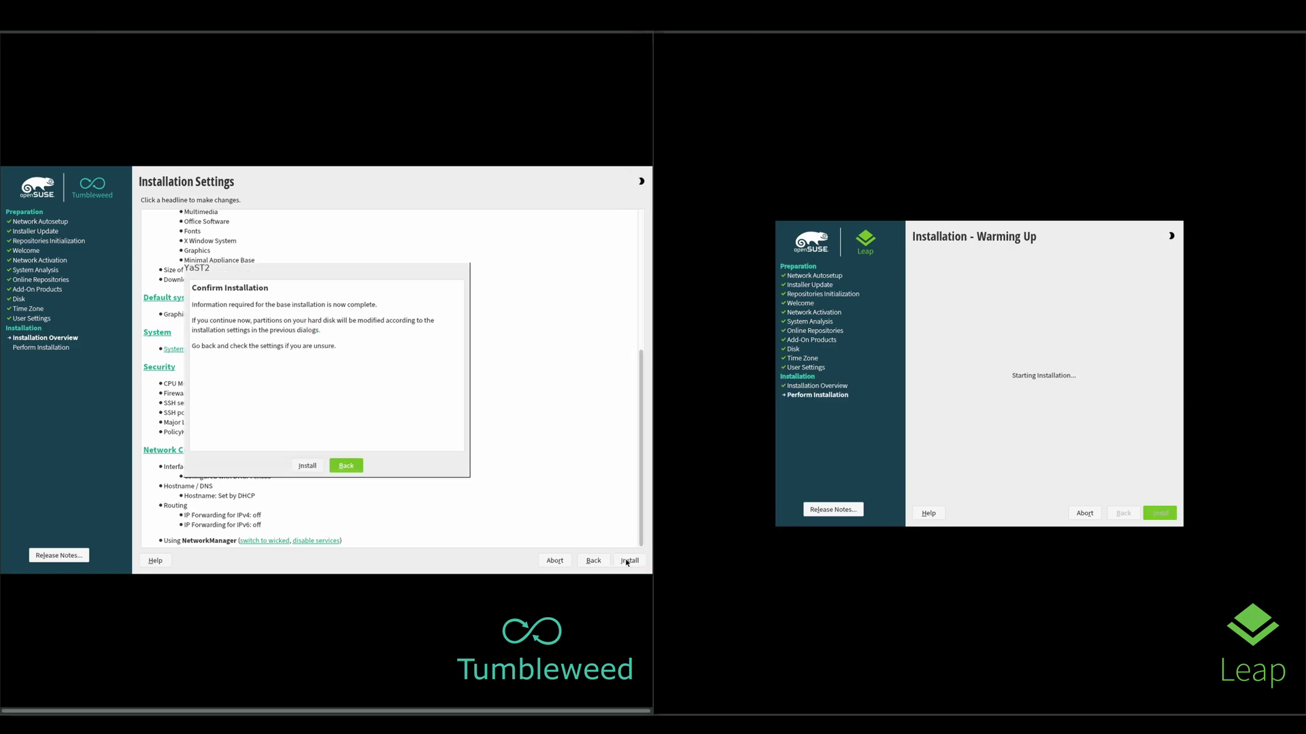
pyautogui.click(307, 465)
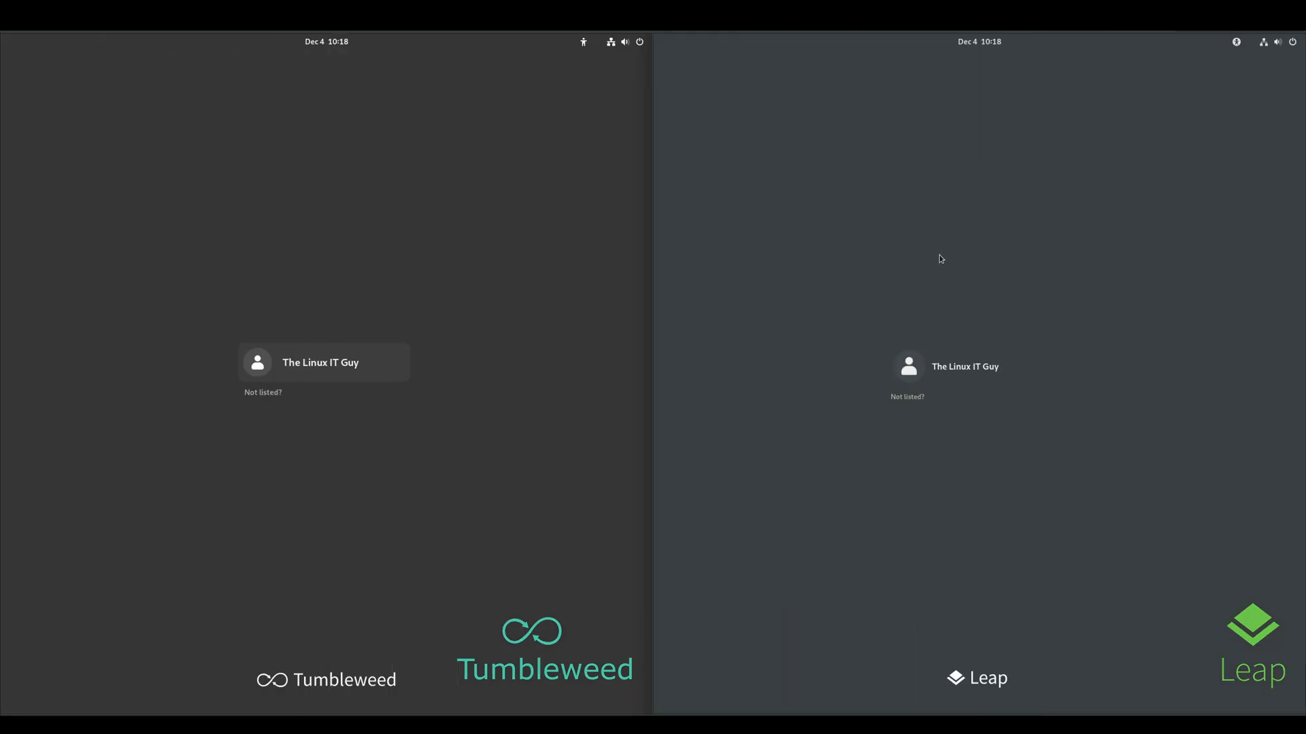
# Select the user account, enter the password and log in
pyautogui.click(911, 372)
pyautogui.write('•••')
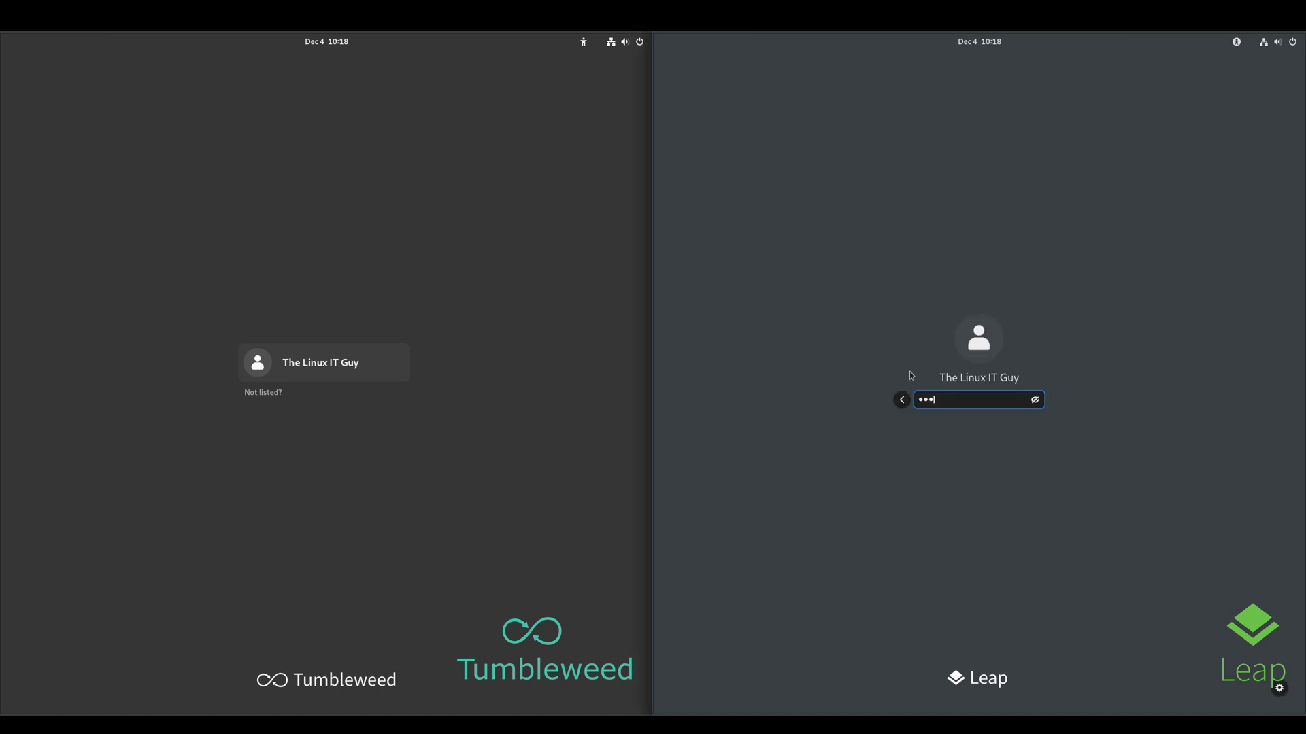
pyautogui.press('Return')
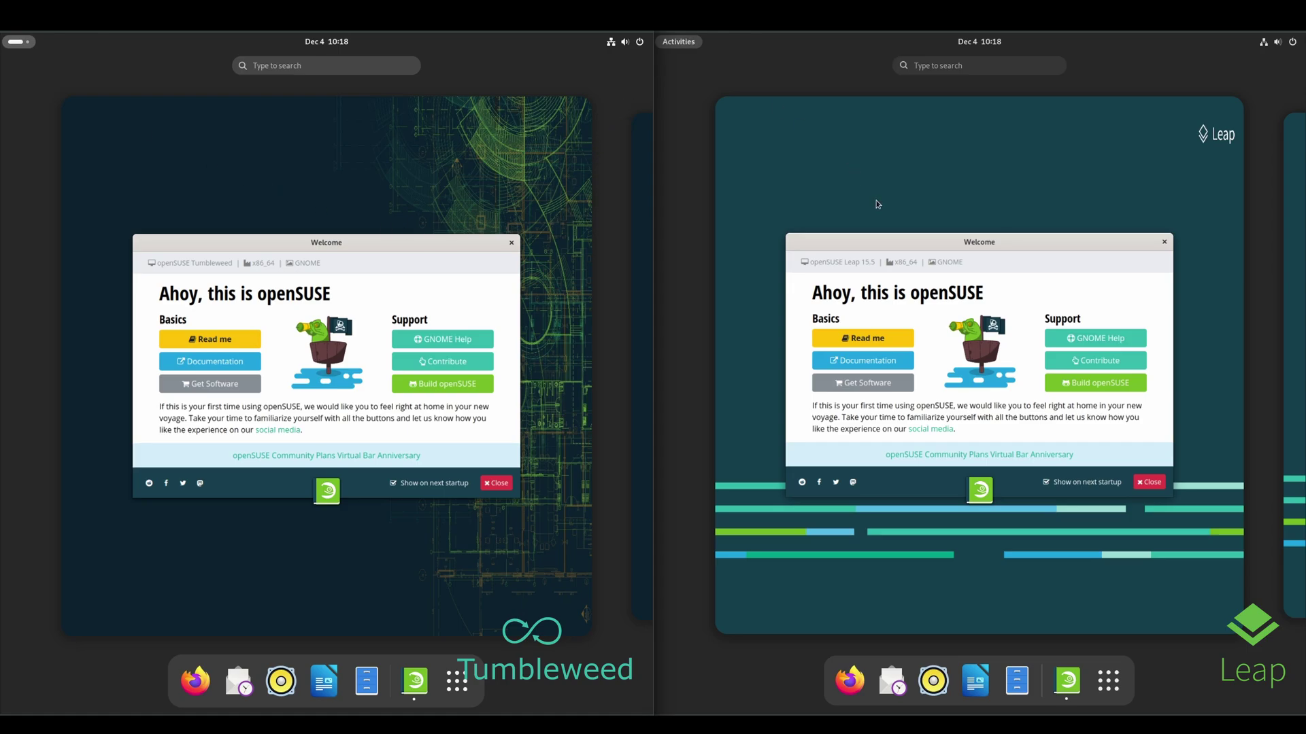
# Leave the overview on both desktops, then show all applications from Leap's Activities
pyautogui.click(989, 250)
pyautogui.click(379, 252)
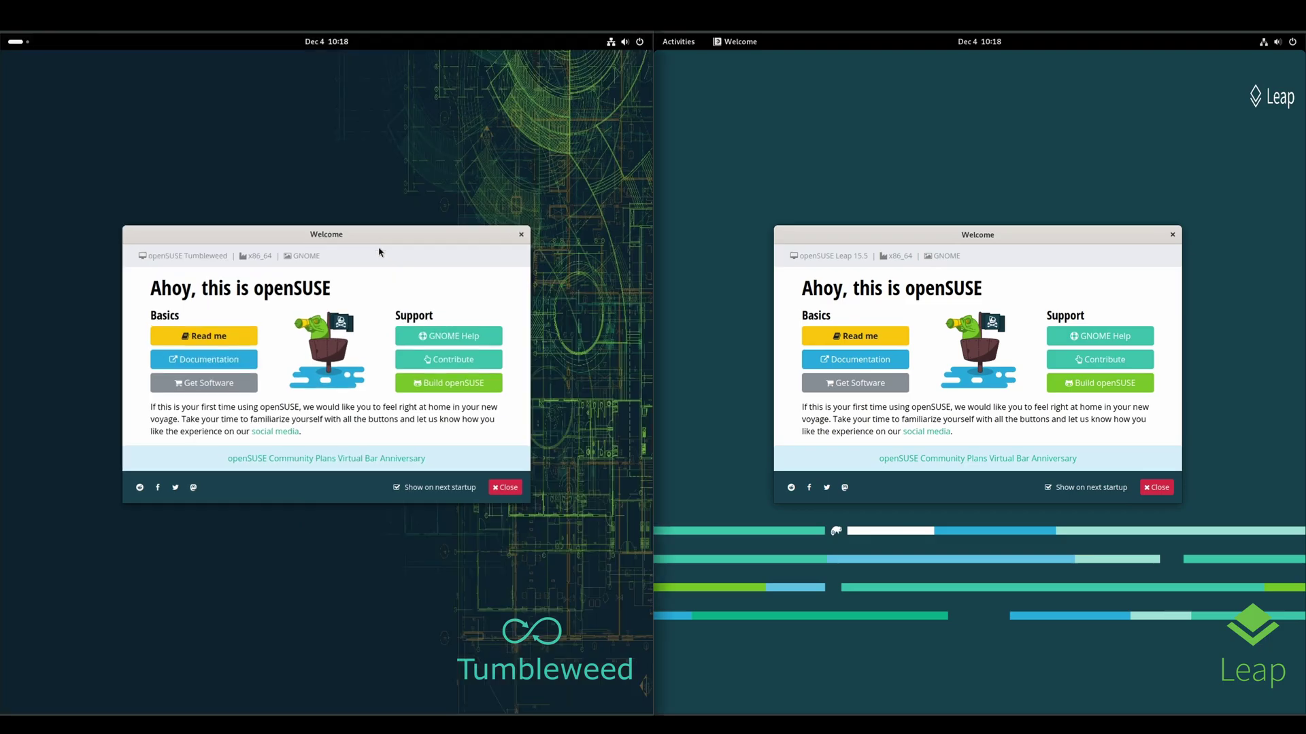
pyautogui.click(678, 41)
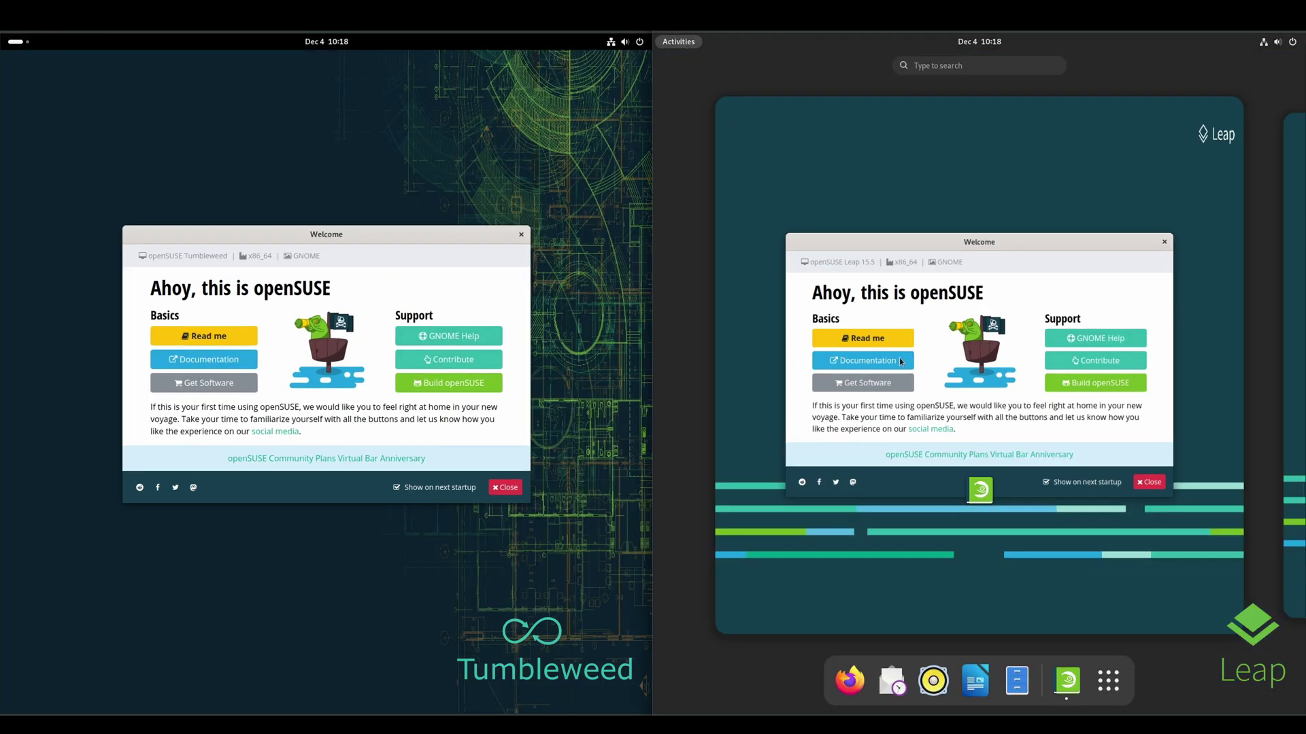
pyautogui.click(1108, 681)
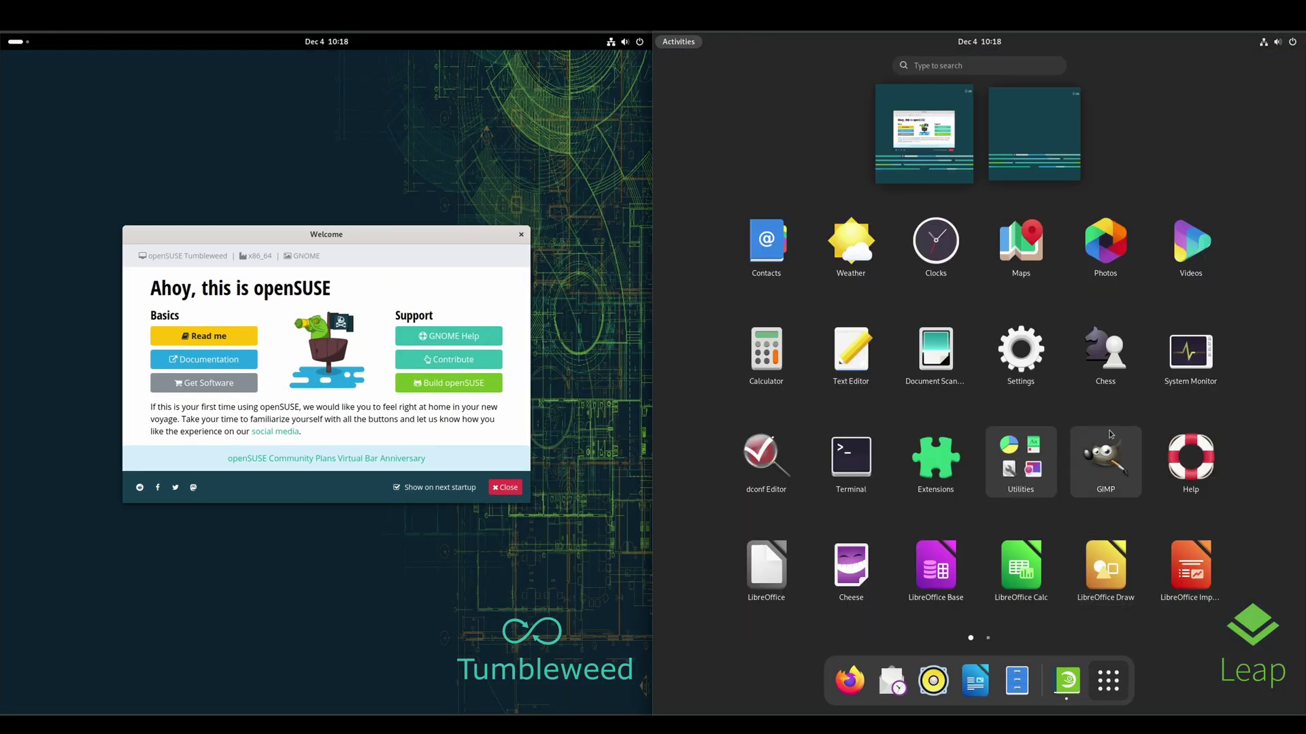
pyautogui.scroll(-1, 1110, 435)
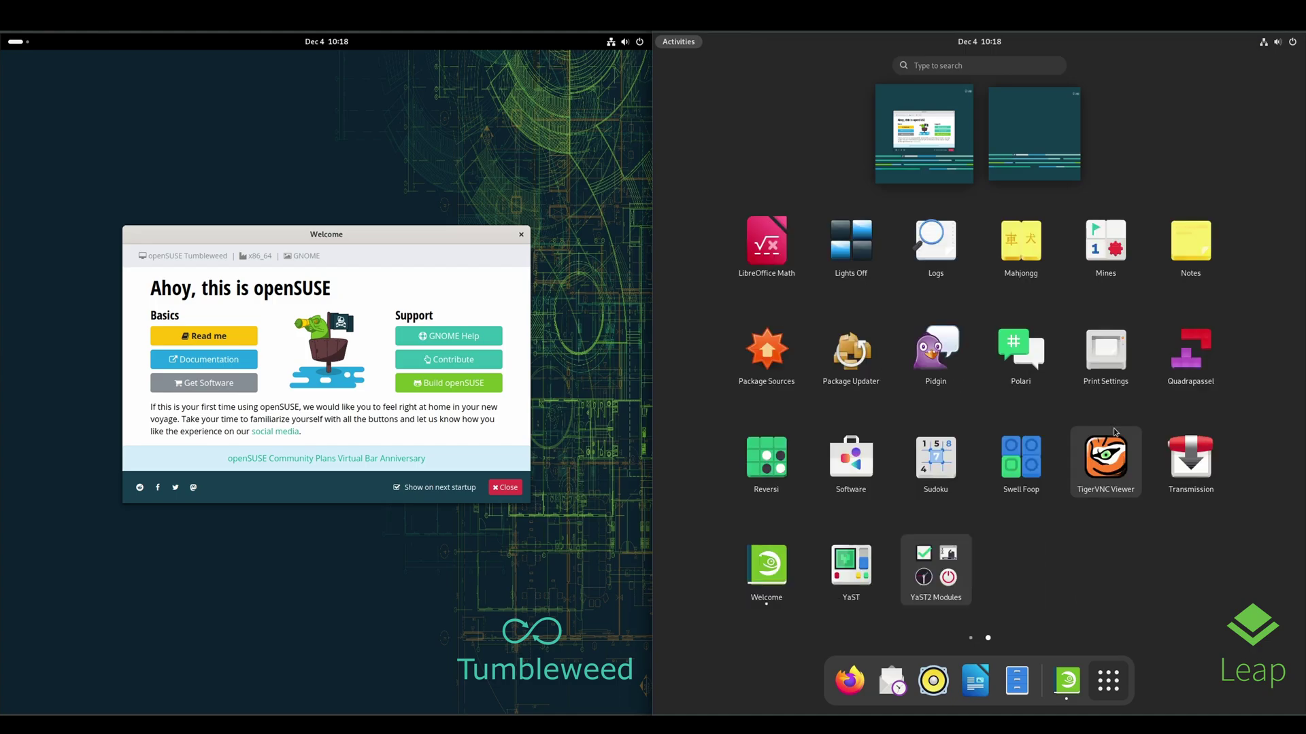
# Launch GNOME Software on Leap and, via the app grid, on Tumbleweed
pyautogui.click(851, 458)
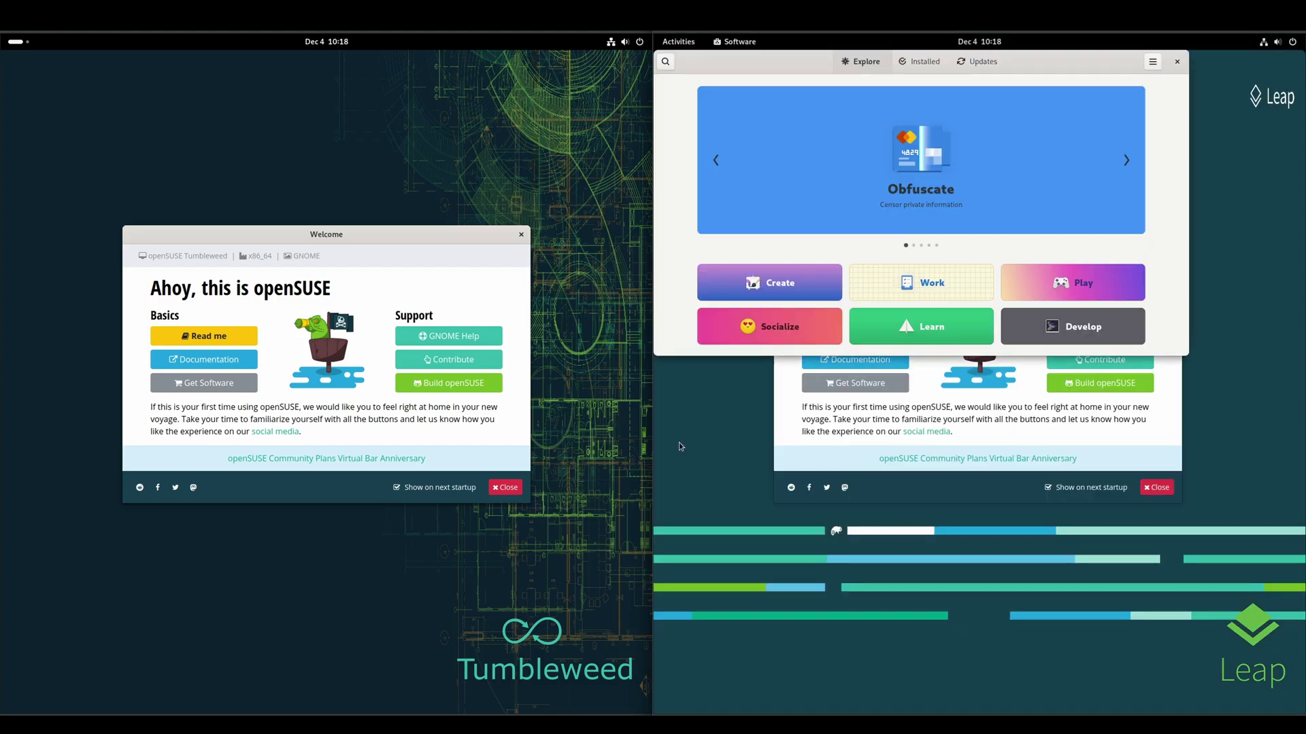
pyautogui.click(18, 41)
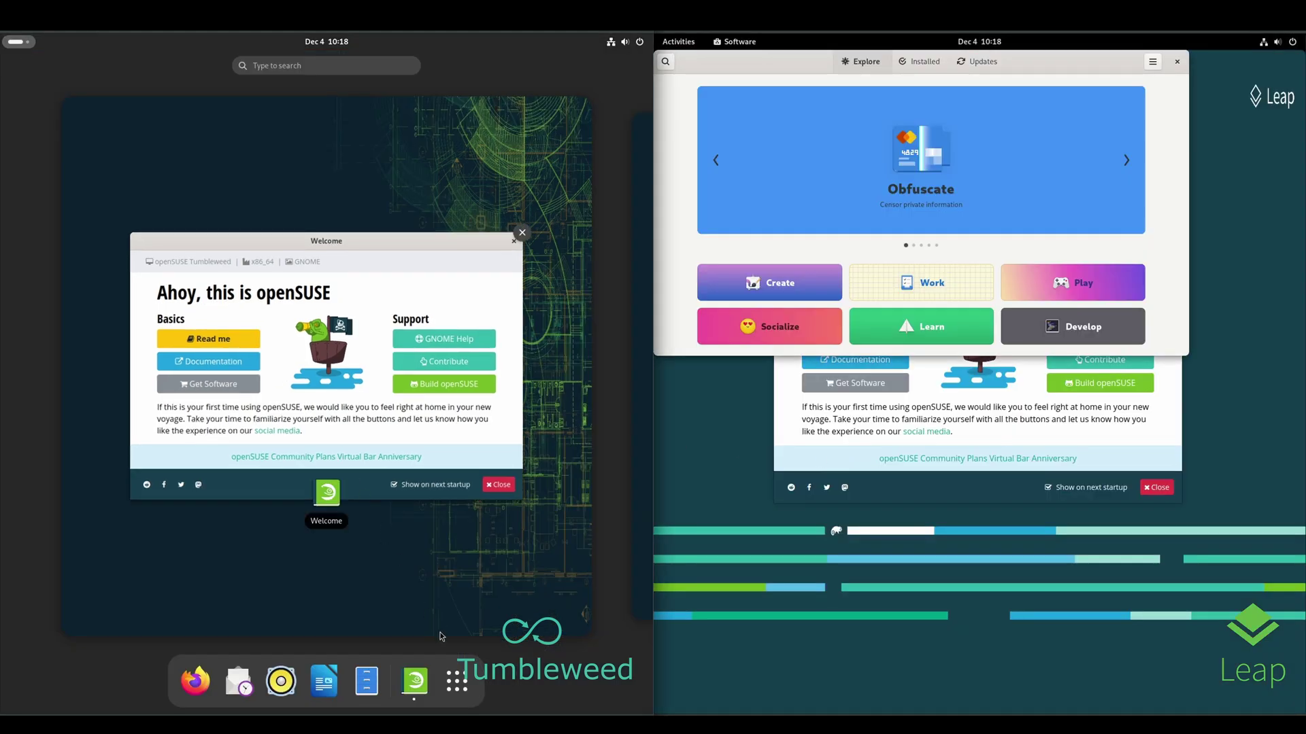
pyautogui.click(456, 680)
pyautogui.scroll(-1, 456, 681)
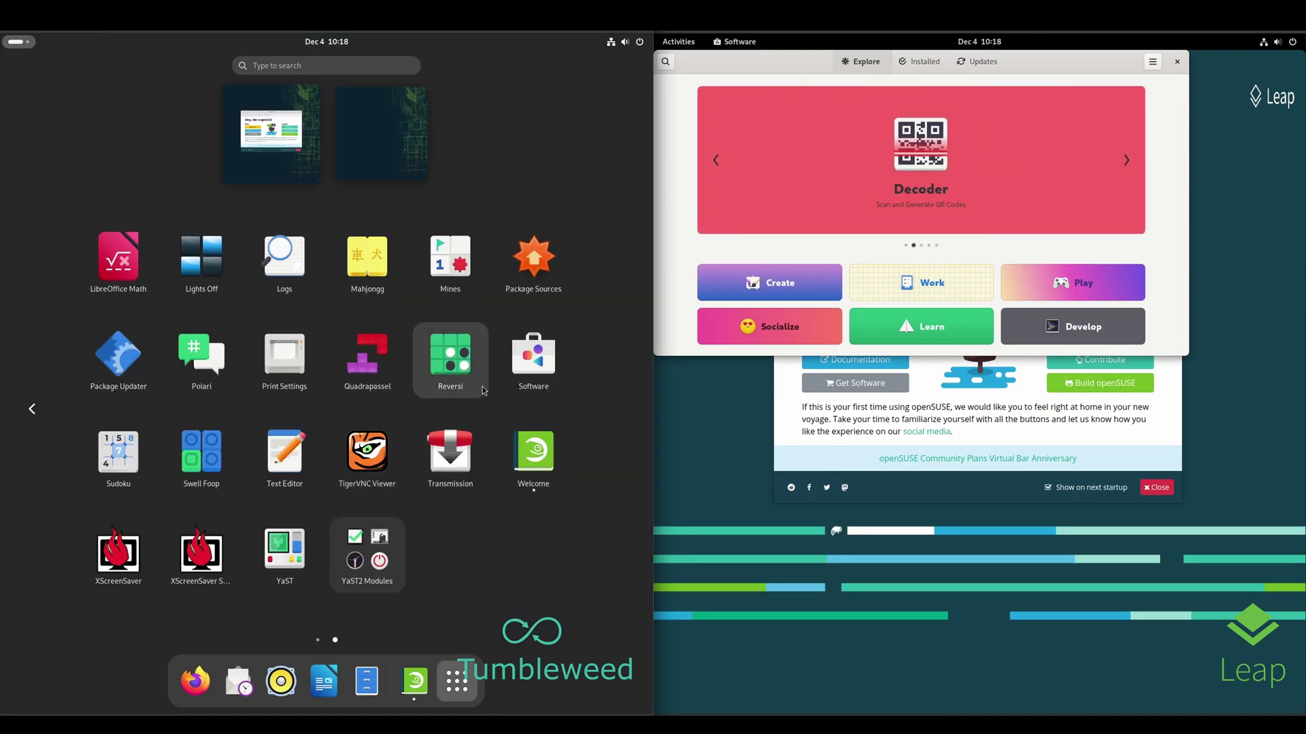
pyautogui.click(527, 363)
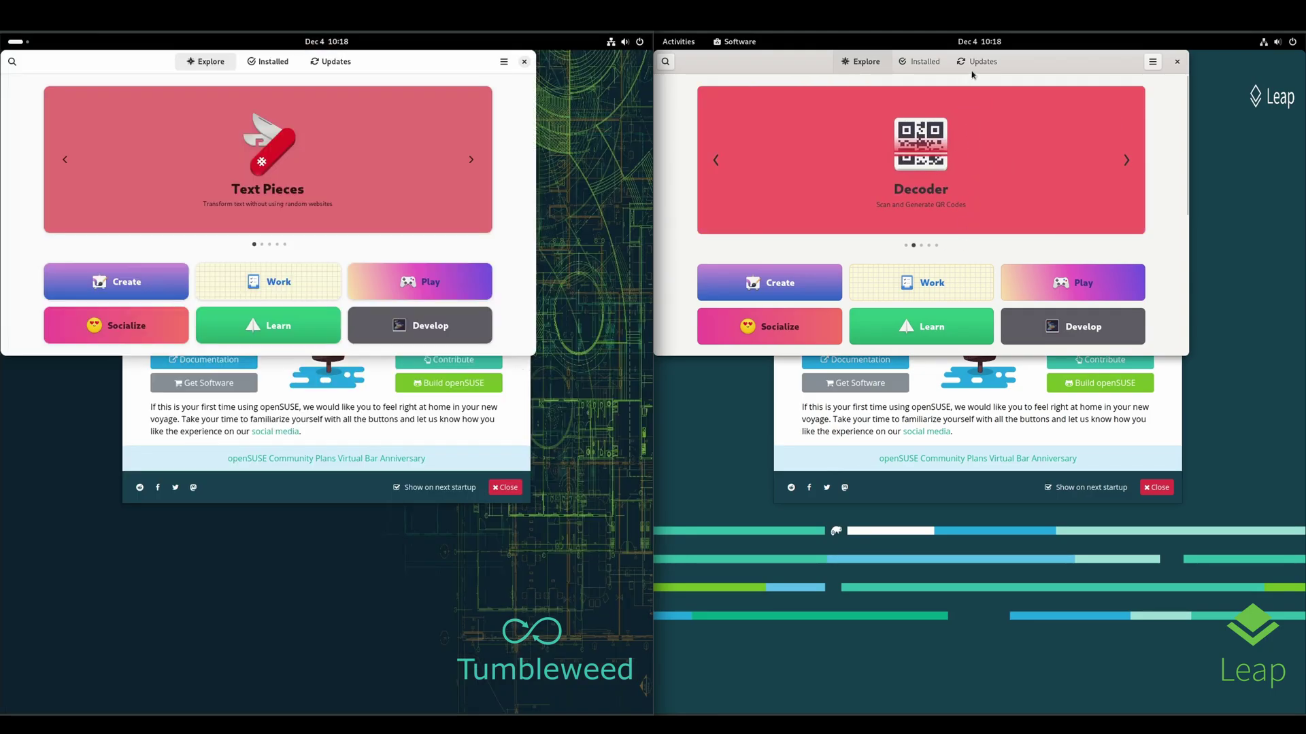
# Show the Updates view on both, recheck Tumbleweed for updates, and reposition both Software windows
pyautogui.click(977, 61)
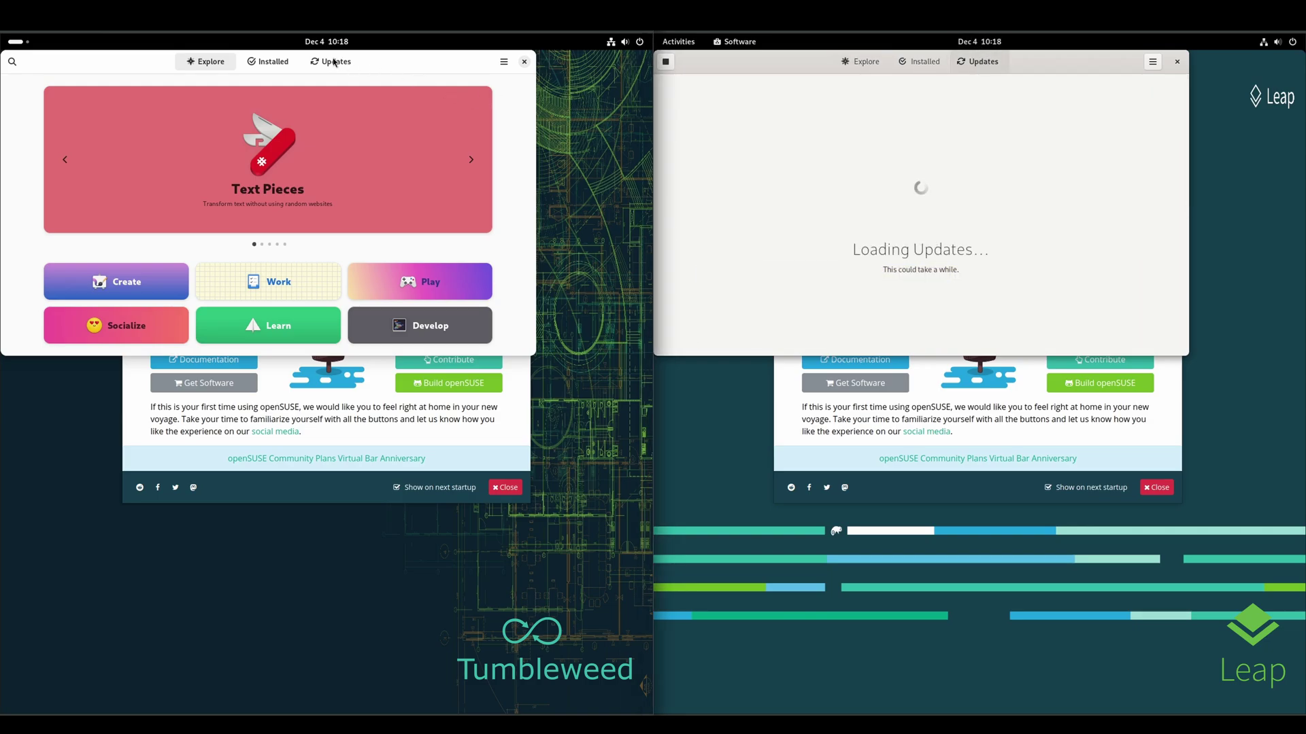
pyautogui.click(333, 62)
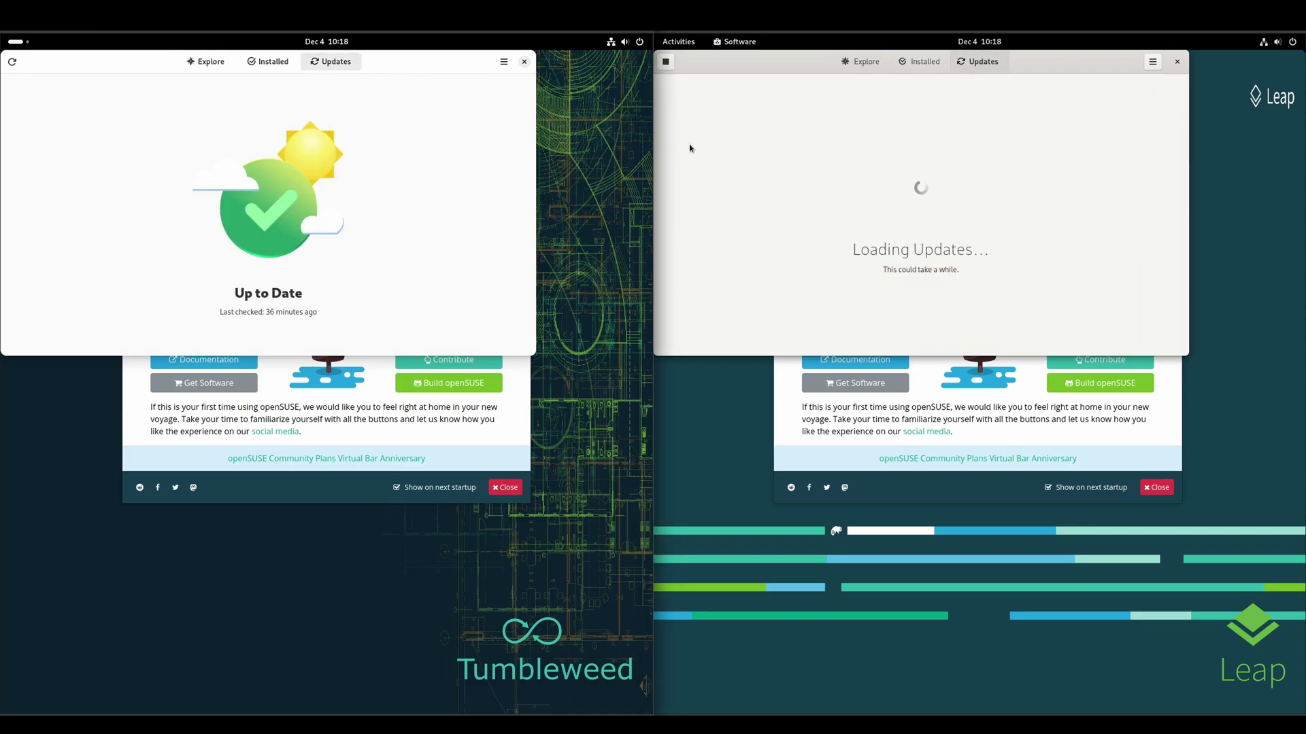
pyautogui.click(12, 63)
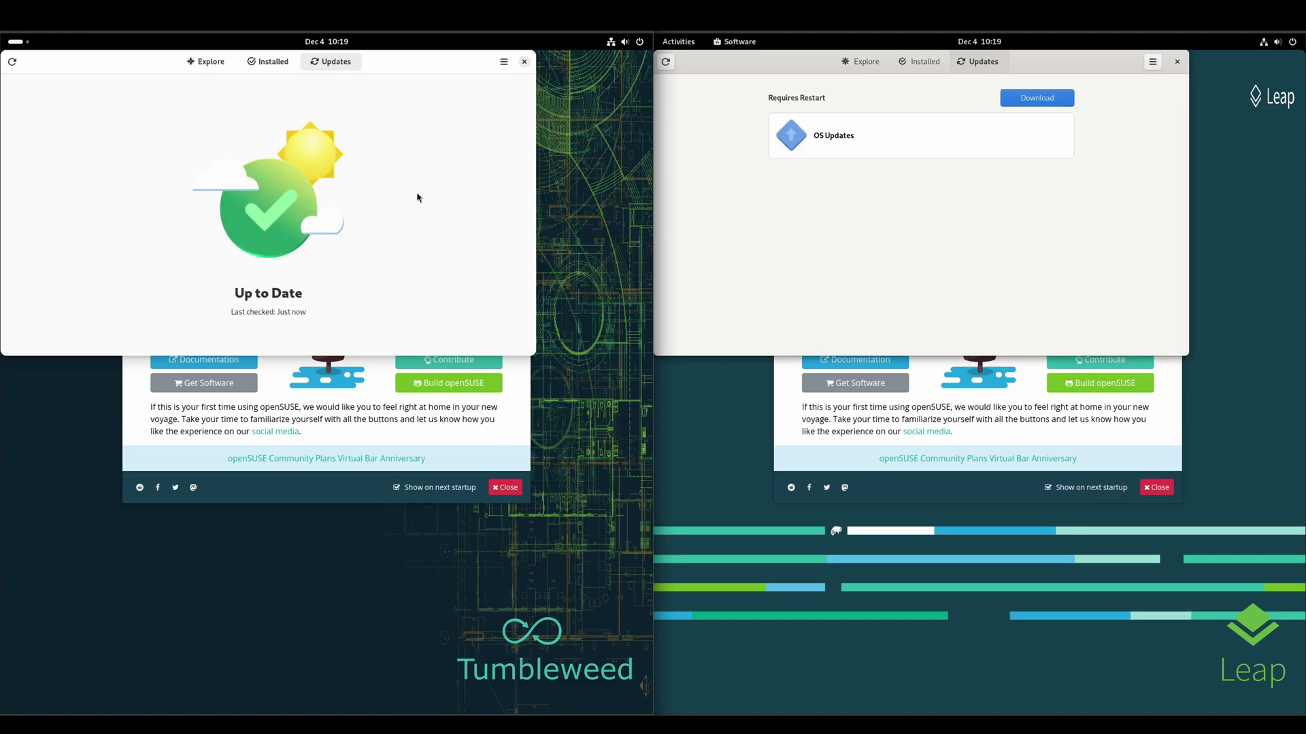
pyautogui.moveTo(427, 75); pyautogui.dragTo(479, 254)
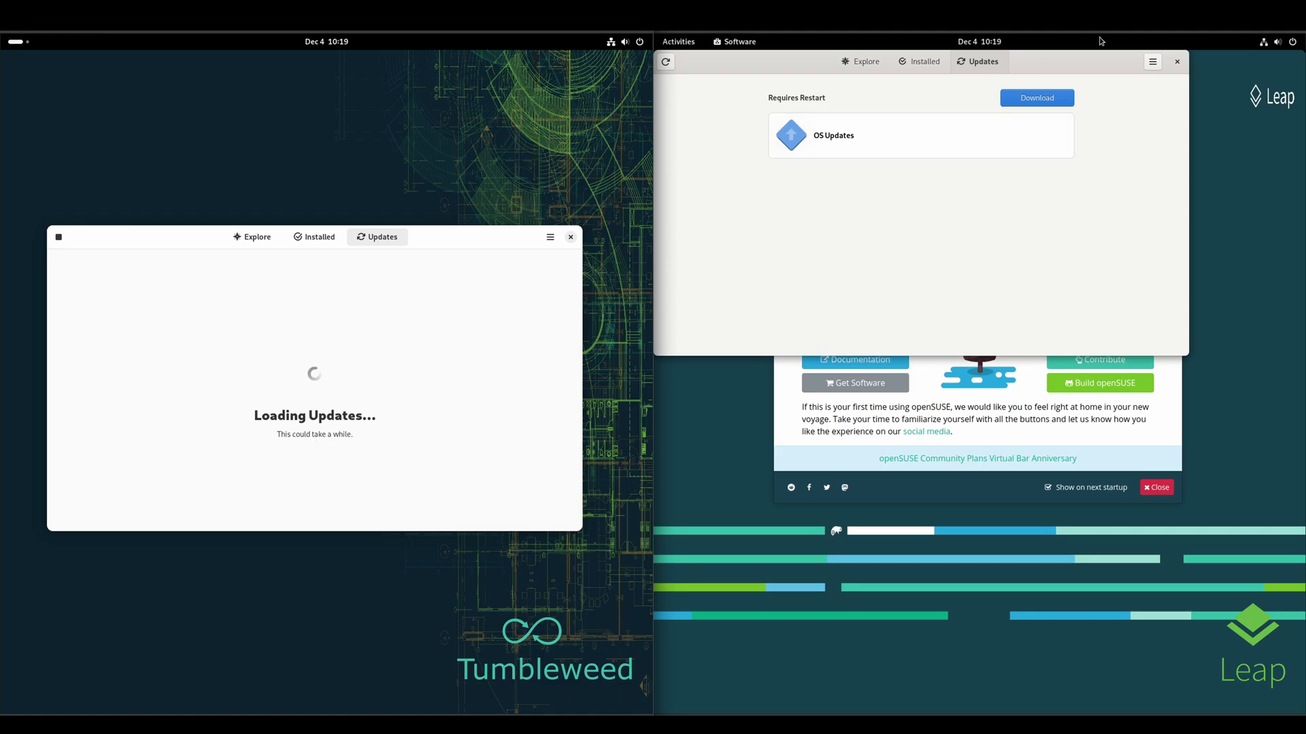
pyautogui.moveTo(1085, 69); pyautogui.dragTo(1141, 245)
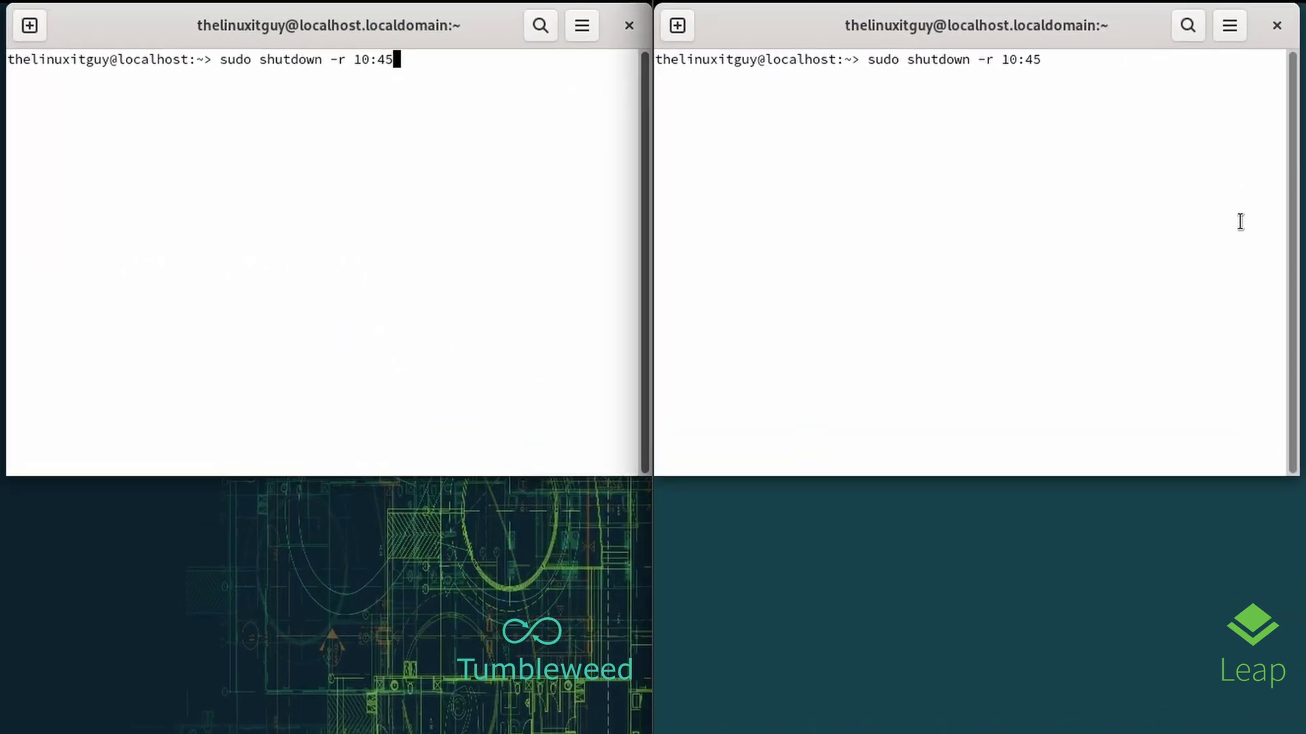
# Run sudo shutdown -r 10:45 in the Leap and Tumbleweed terminals, entering the root password
pyautogui.click(1241, 221)
pyautogui.press('Return')
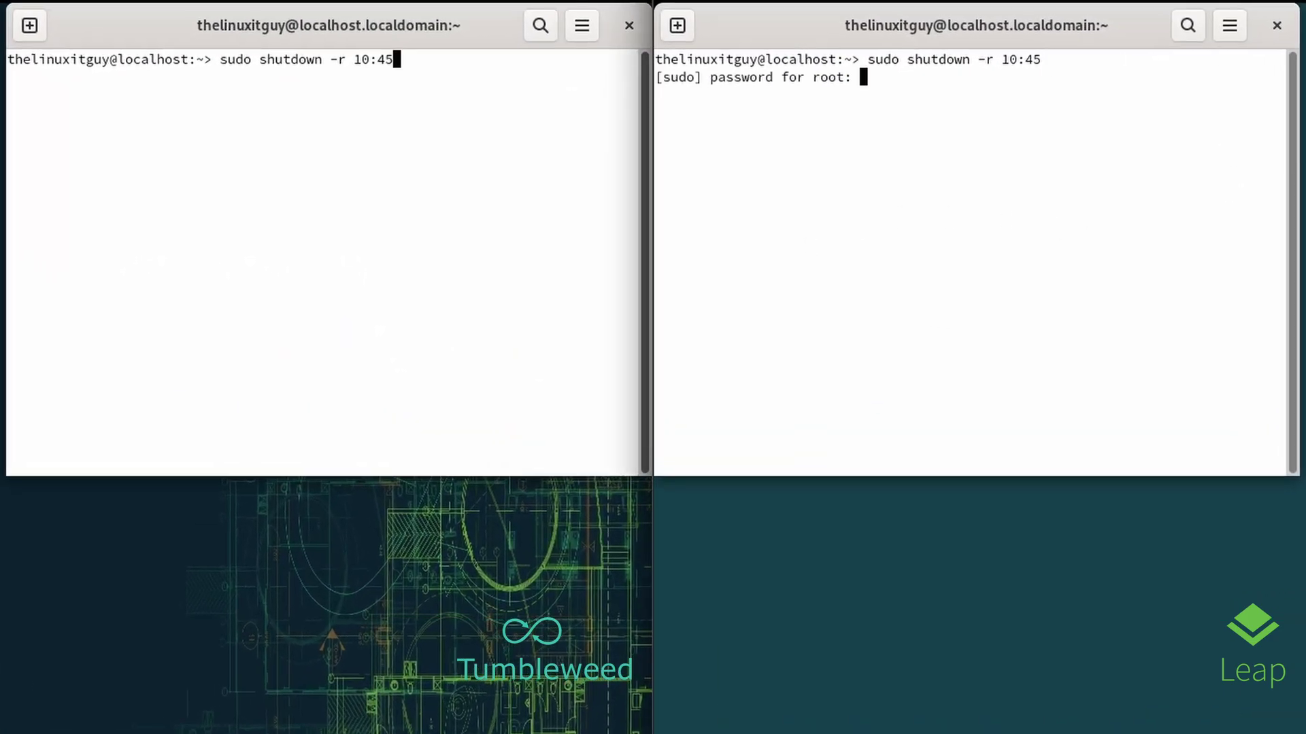
pyautogui.press('Return')
pyautogui.click(460, 259)
pyautogui.press('Return')
pyautogui.press('Return')
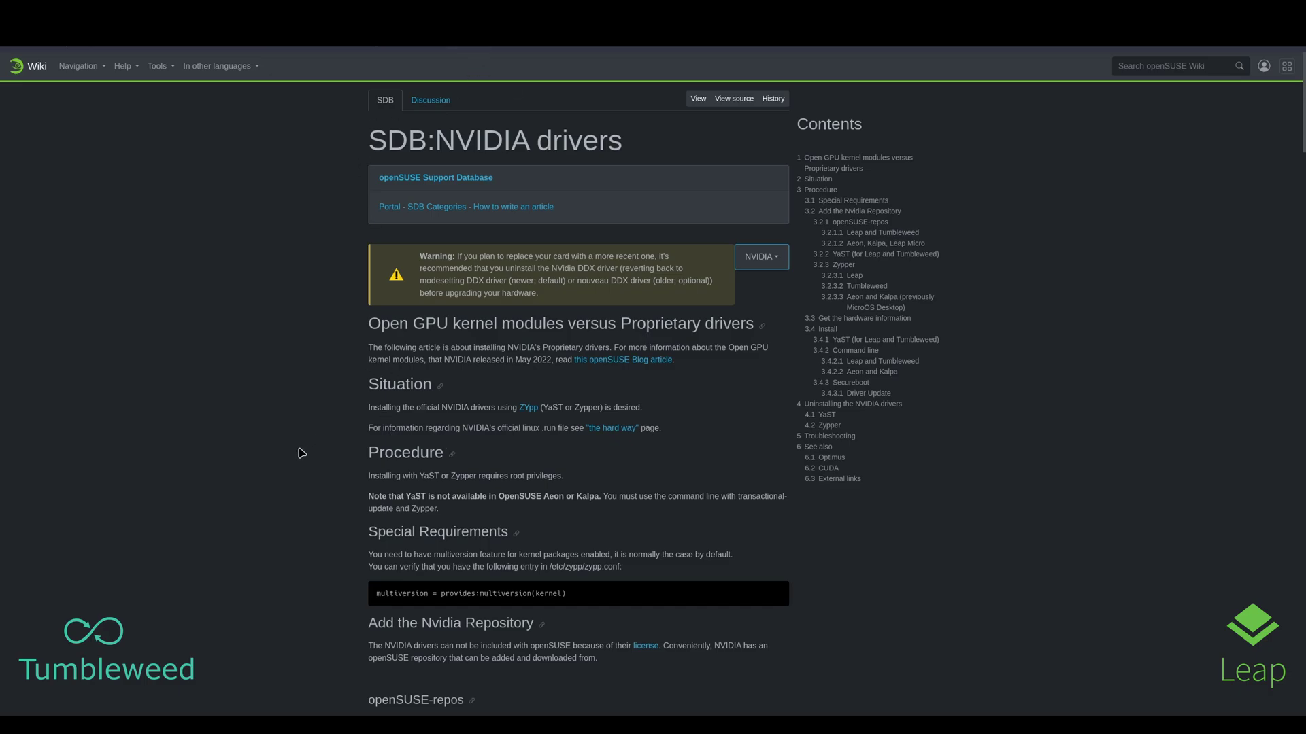
pyautogui.scroll(-1, 337, 475)
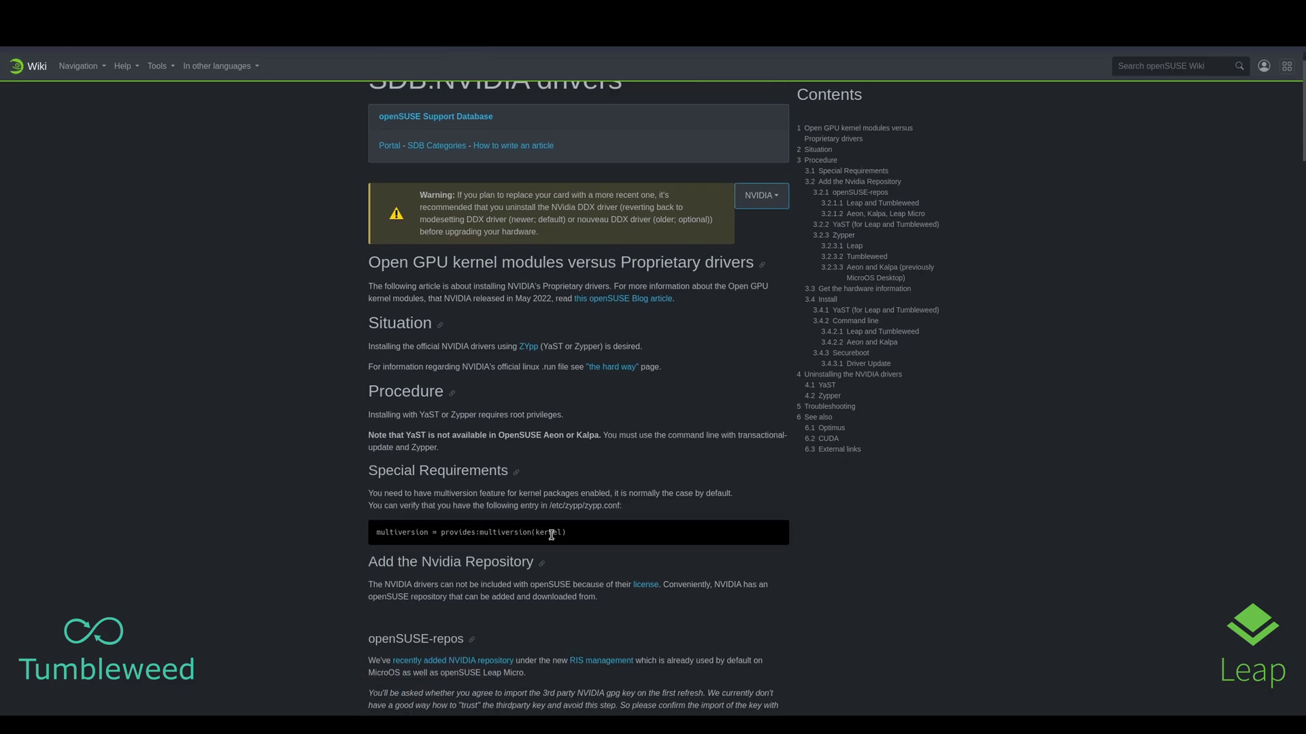
pyautogui.moveTo(567, 533); pyautogui.dragTo(377, 534)
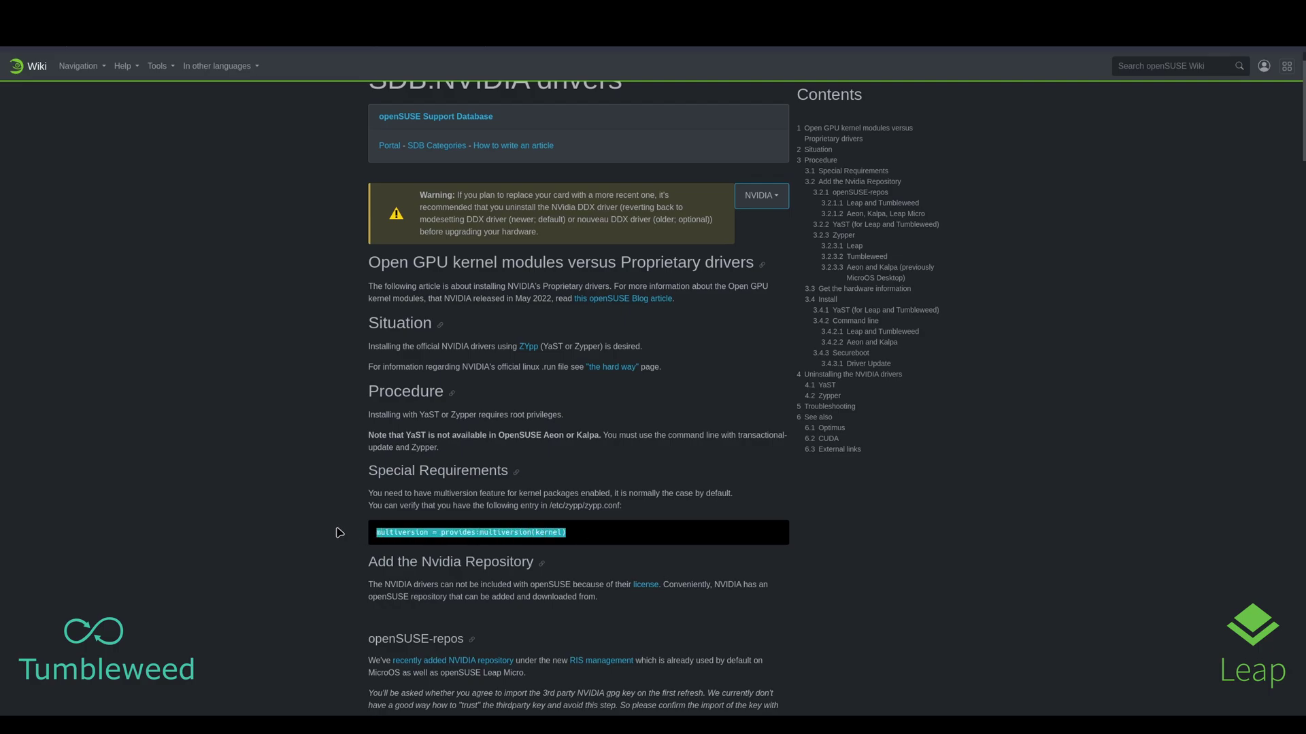
pyautogui.scroll(-4, 339, 525)
pyautogui.scroll(-4, 345, 518)
pyautogui.scroll(-1, 345, 515)
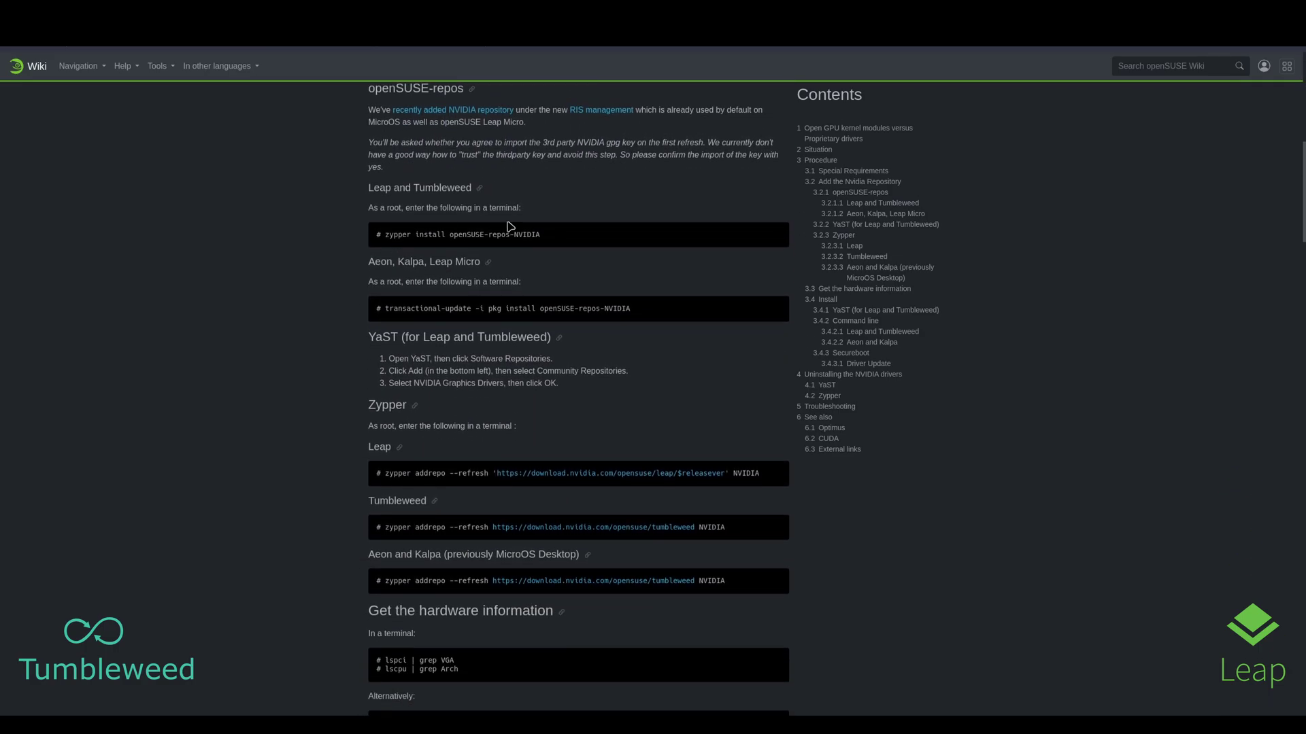
pyautogui.moveTo(541, 236); pyautogui.dragTo(388, 239)
pyautogui.scroll(-2, 293, 436)
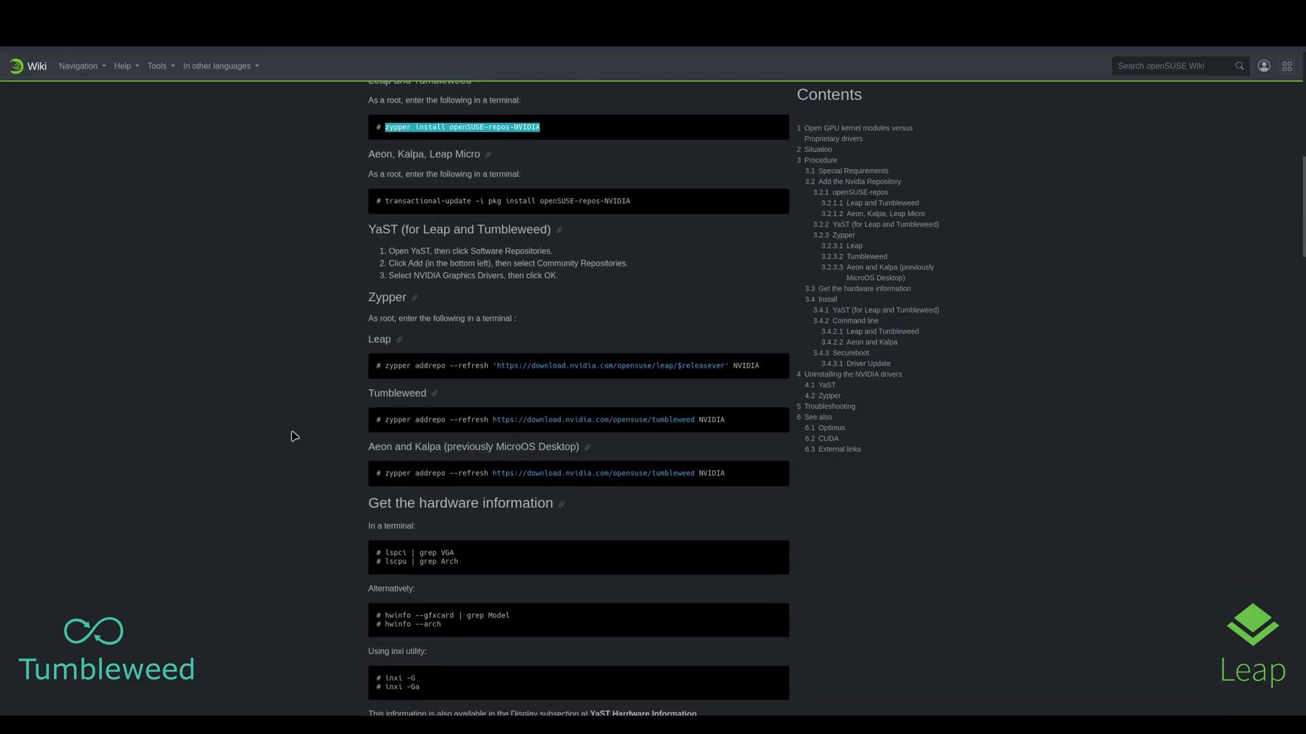
pyautogui.scroll(-1, 315, 357)
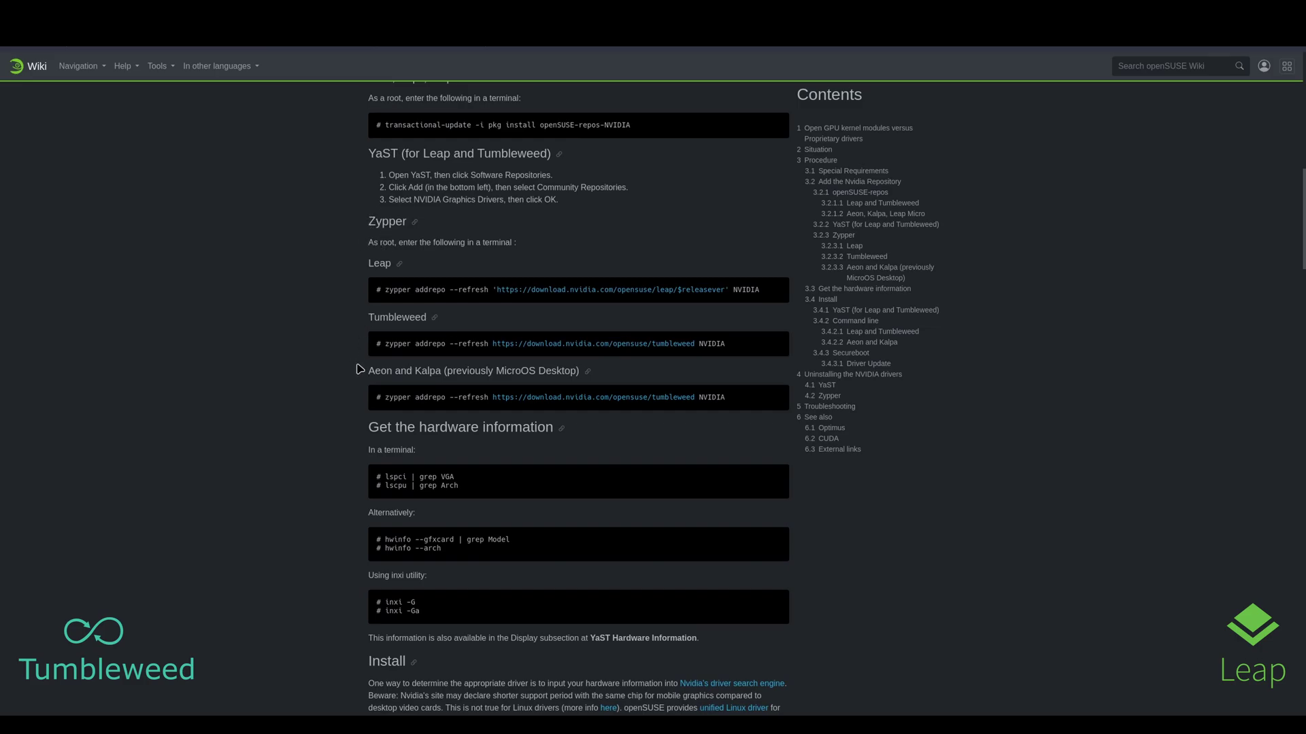
pyautogui.scroll(-1, 352, 369)
pyautogui.scroll(-2, 348, 378)
pyautogui.scroll(-1, 341, 384)
pyautogui.scroll(-3, 338, 391)
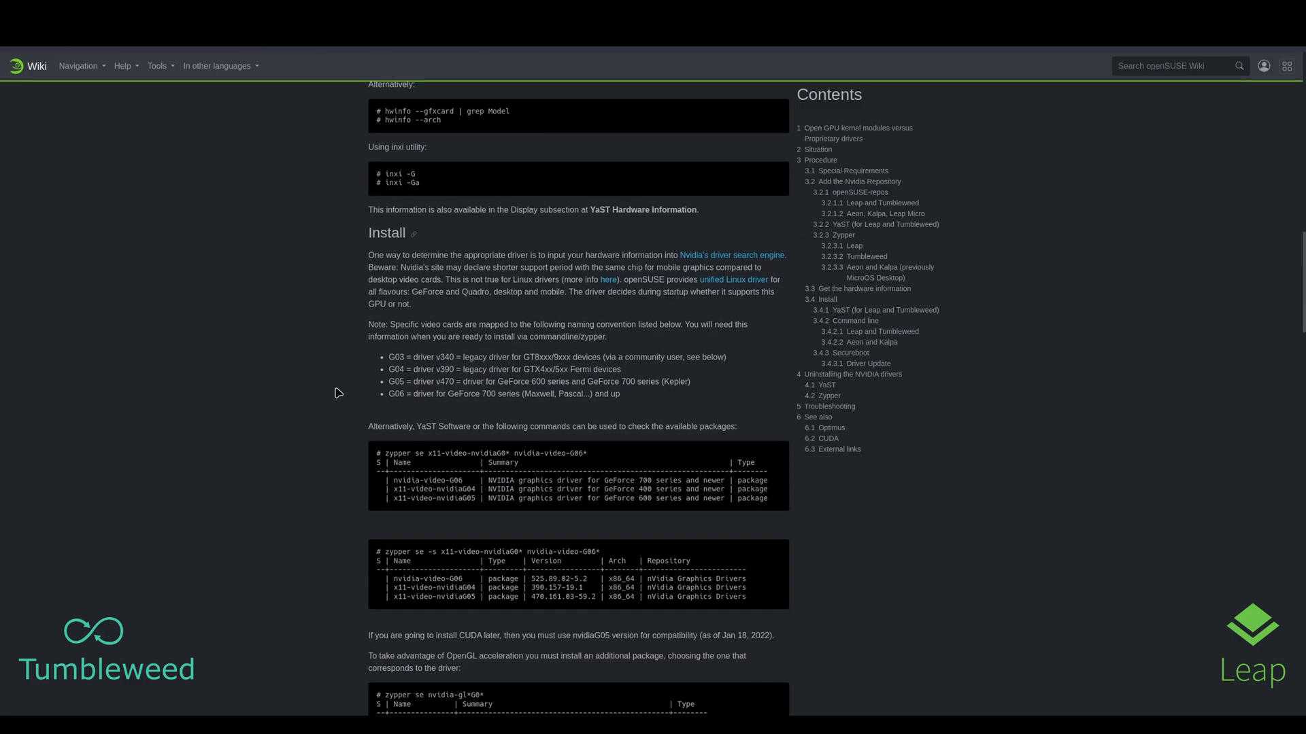
pyautogui.scroll(1, 372, 408)
pyautogui.scroll(1, 372, 411)
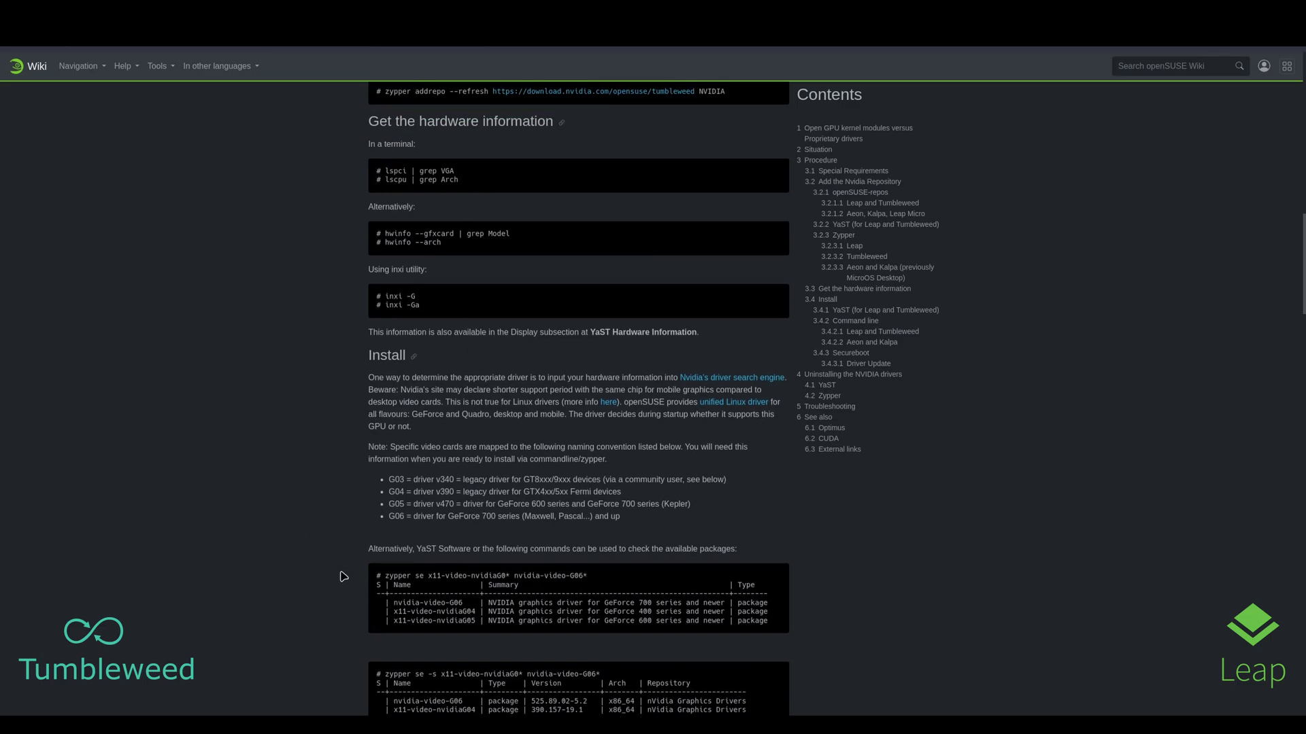
pyautogui.scroll(-3, 343, 579)
pyautogui.scroll(-2, 337, 577)
pyautogui.scroll(-2, 332, 577)
pyautogui.scroll(-1, 331, 576)
pyautogui.scroll(-1, 329, 574)
pyautogui.scroll(-2, 329, 556)
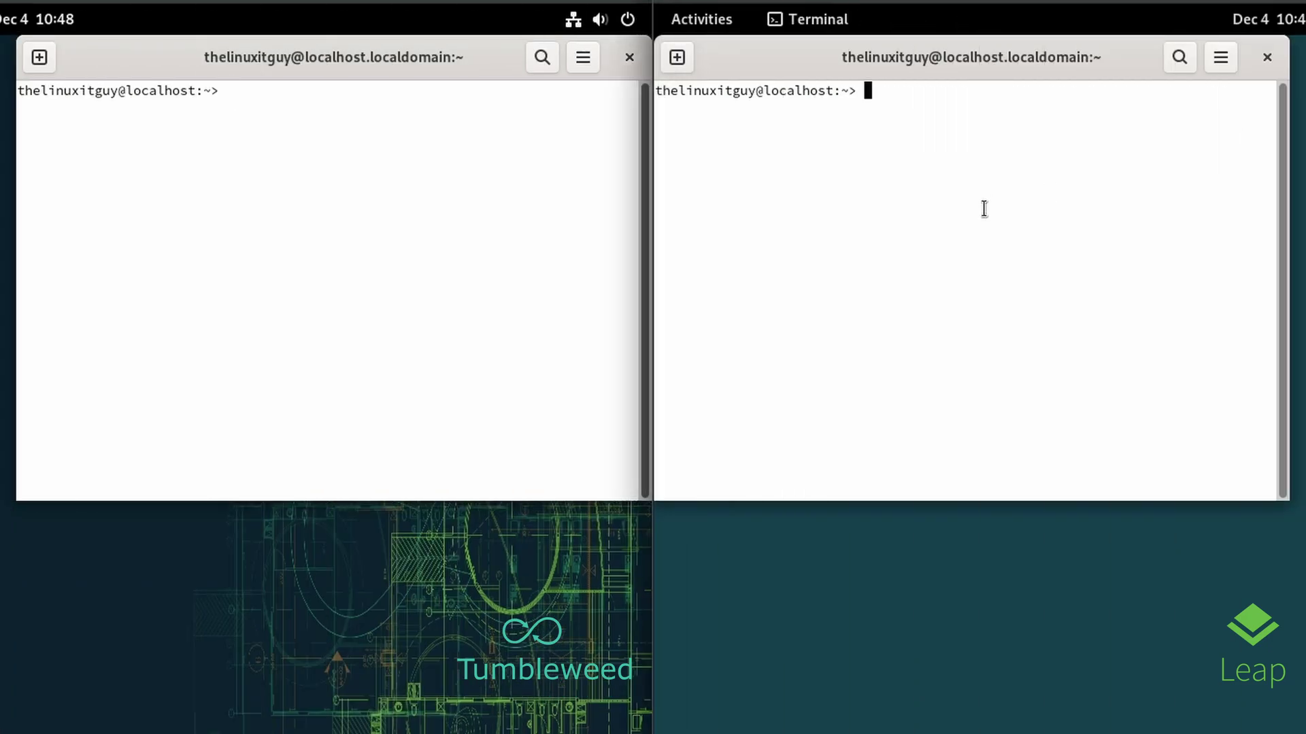
pyautogui.write('htop')
# Try htop on both systems, then copy and run the suggested htop install command on Tumbleweed with the root password
pyautogui.press('Return')
pyautogui.click(404, 319)
pyautogui.write('htop')
pyautogui.press('Return')
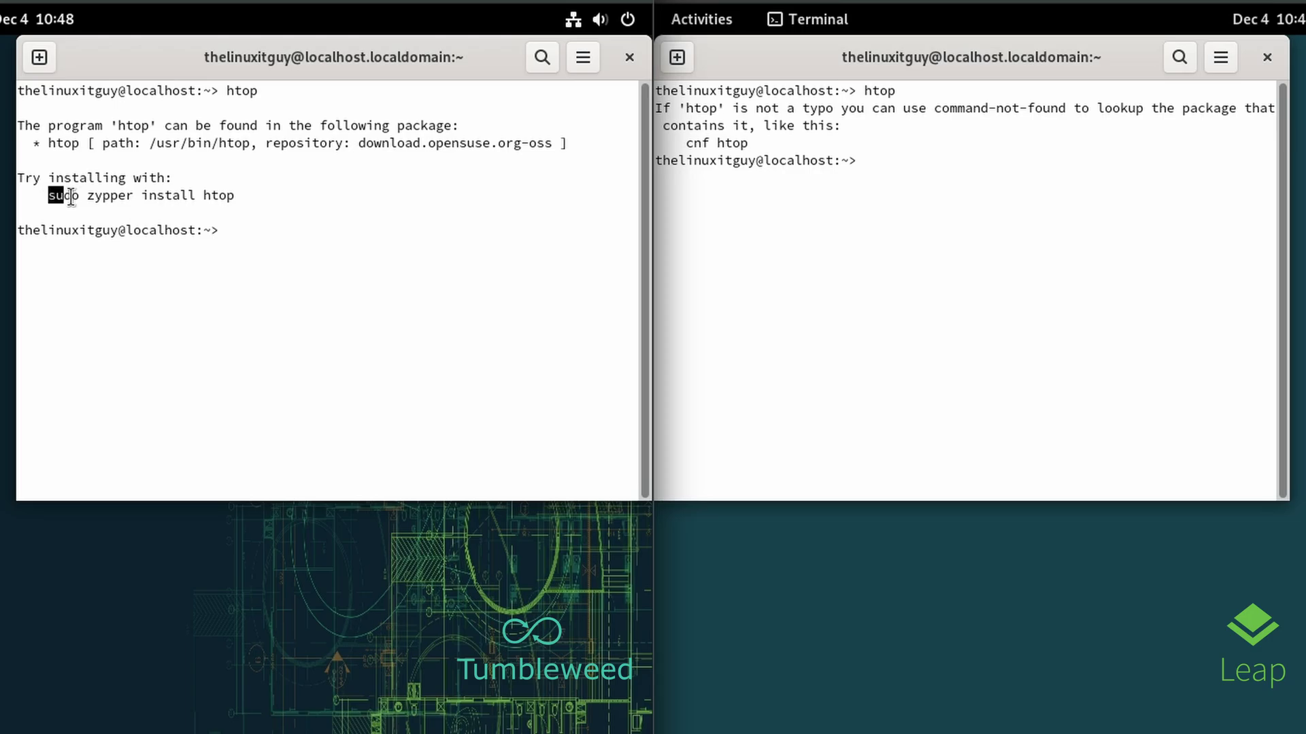
pyautogui.moveTo(46, 198); pyautogui.dragTo(235, 197)
pyautogui.rightClick(215, 199)
pyautogui.press('Escape')
pyautogui.rightClick(330, 296)
pyautogui.click(376, 314)
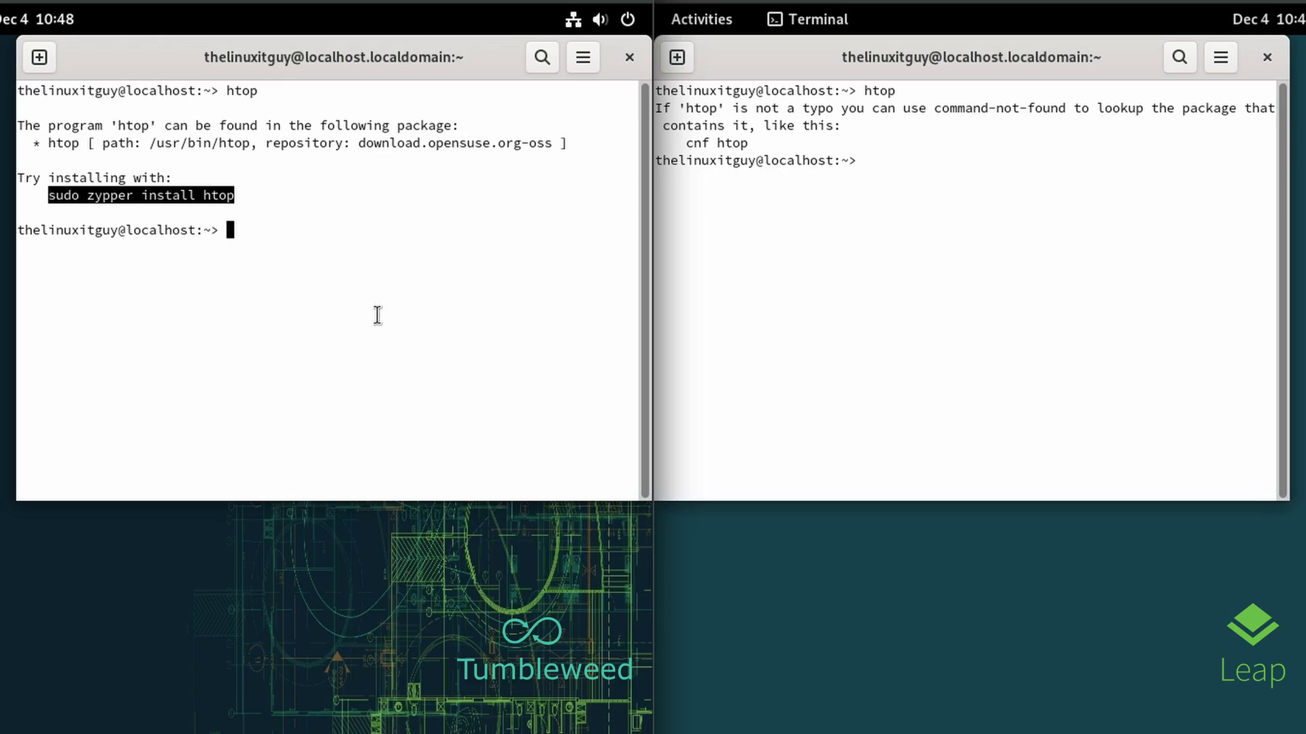
pyautogui.rightClick(364, 311)
pyautogui.click(393, 380)
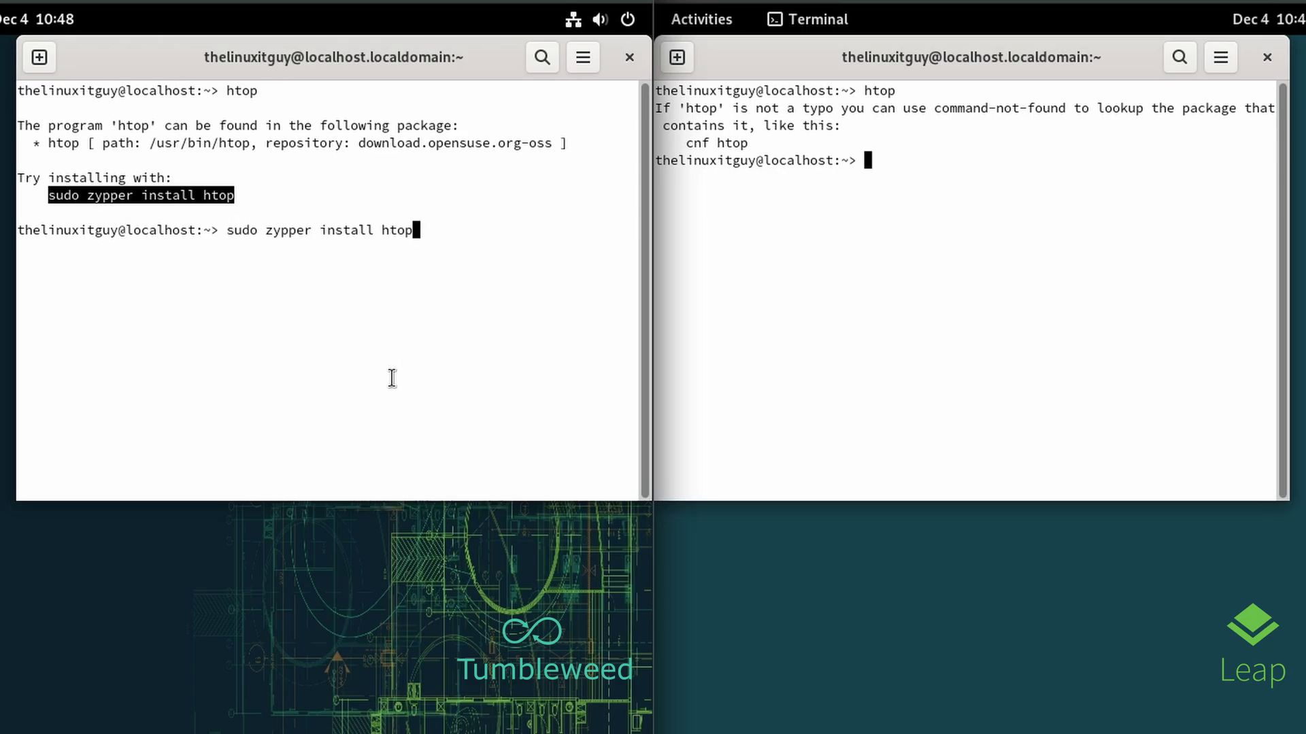
pyautogui.press('Return')
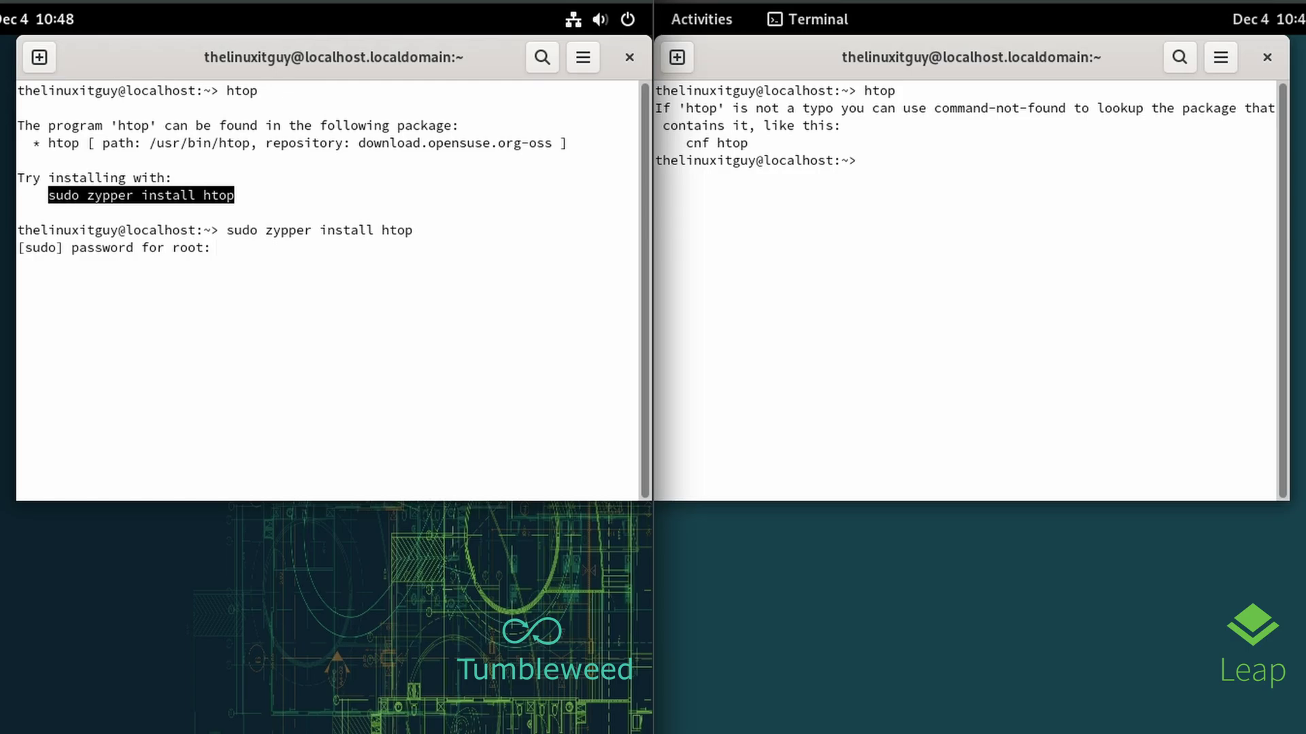
pyautogui.press('Return')
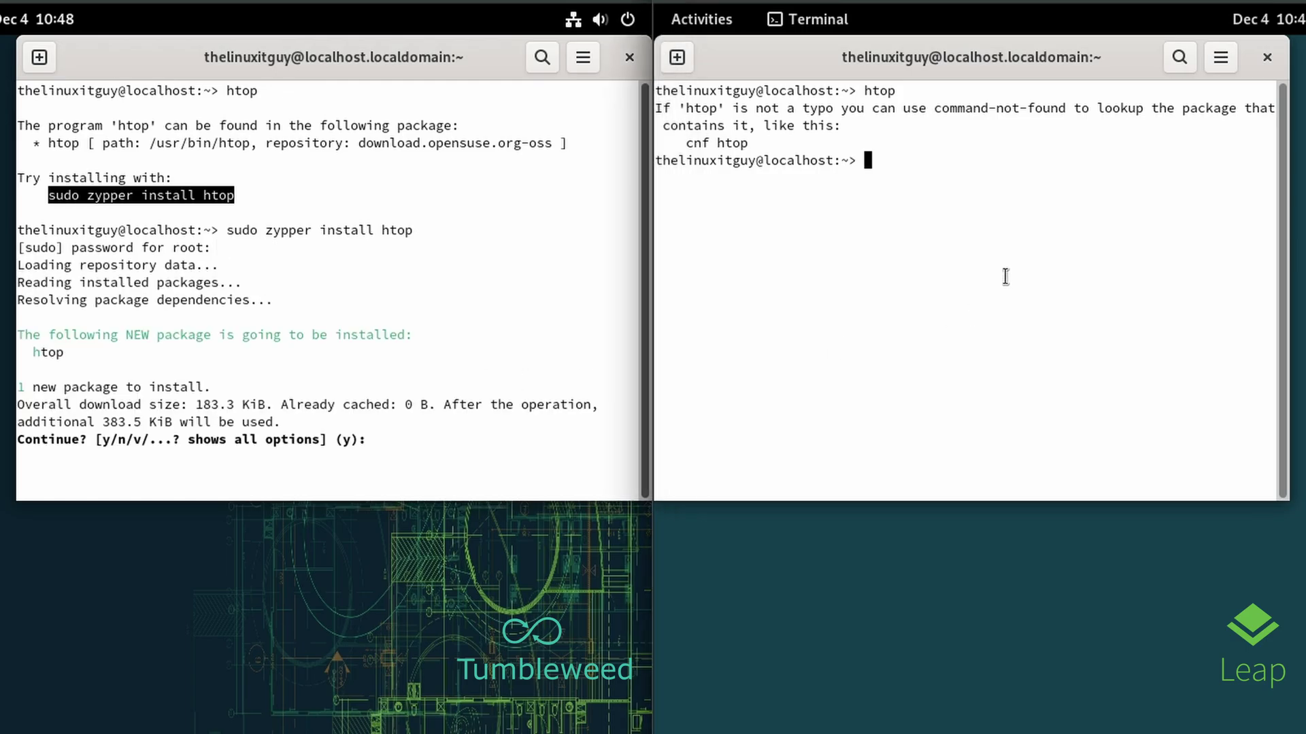
pyautogui.write('sudo ')
pyautogui.write('zypper install htop')
# Run the htop install on Leap with the root password and confirm the zypper Continue prompt on both systems
pyautogui.press('Return')
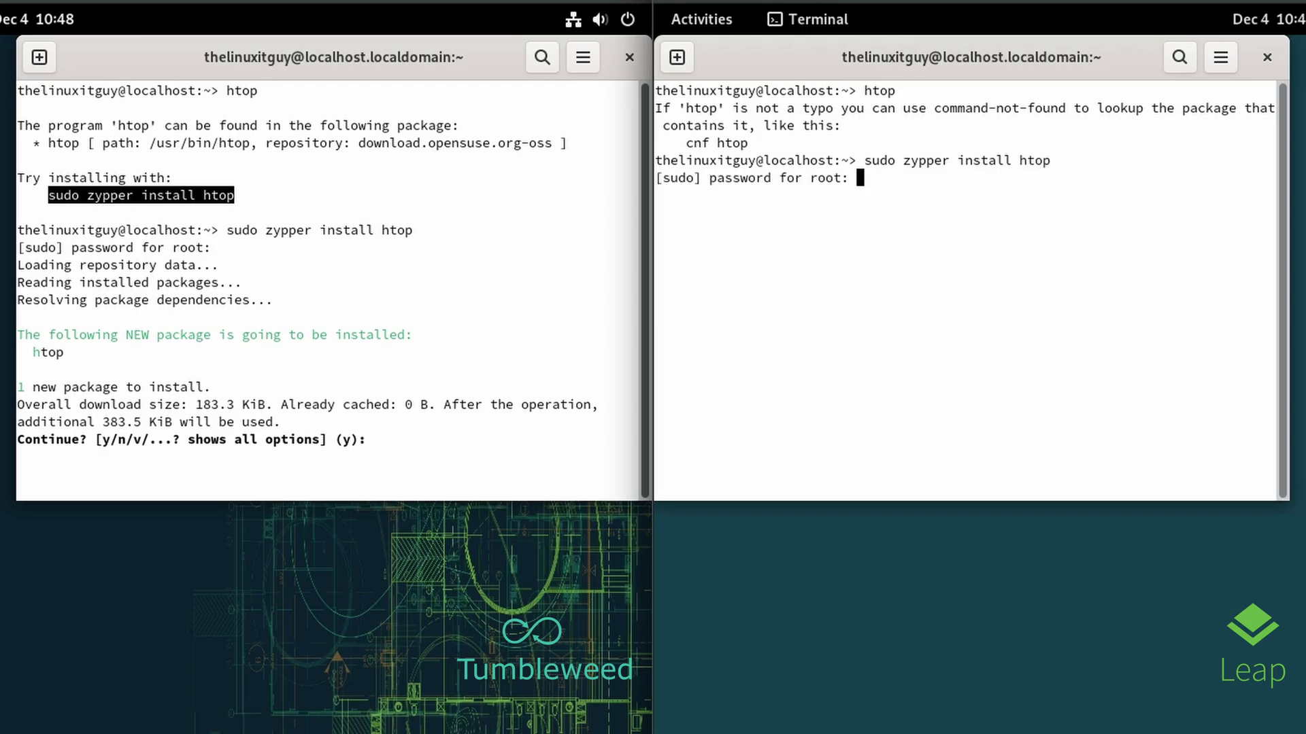
pyautogui.press('Return')
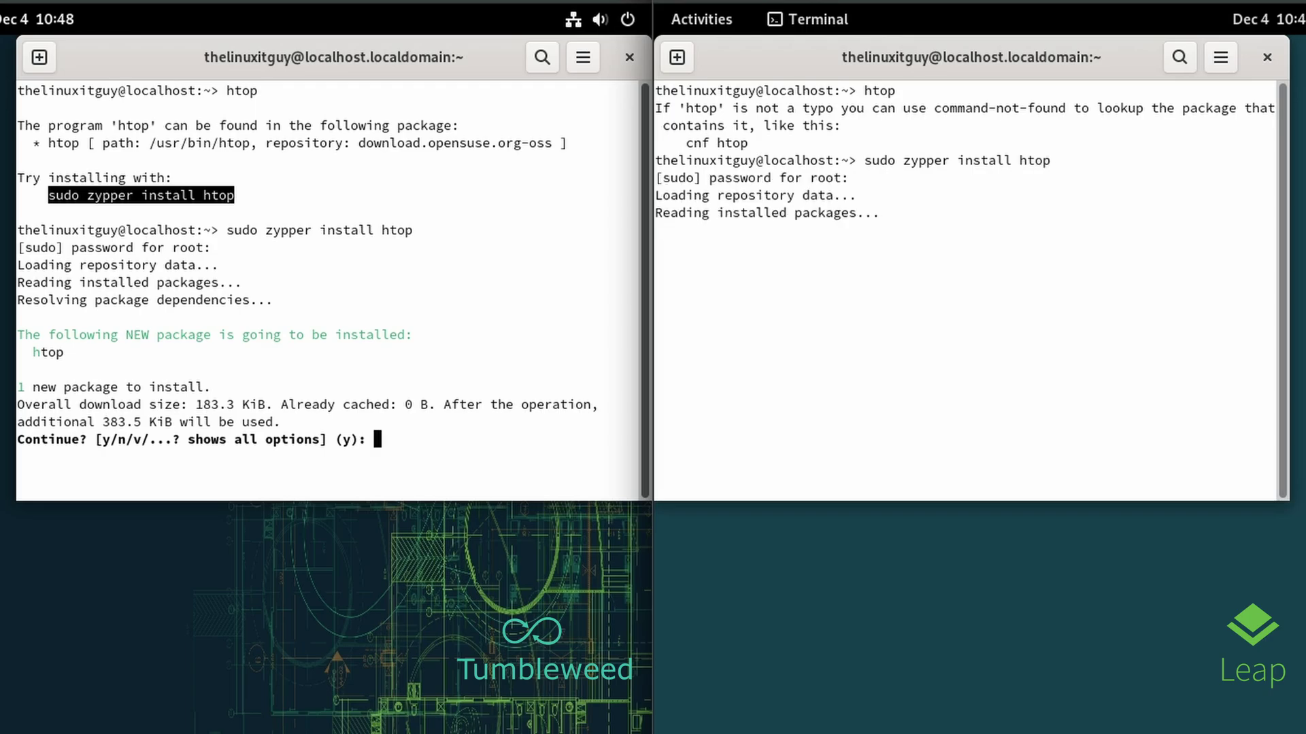
pyautogui.write('y')
pyautogui.press('Return')
pyautogui.click(539, 432)
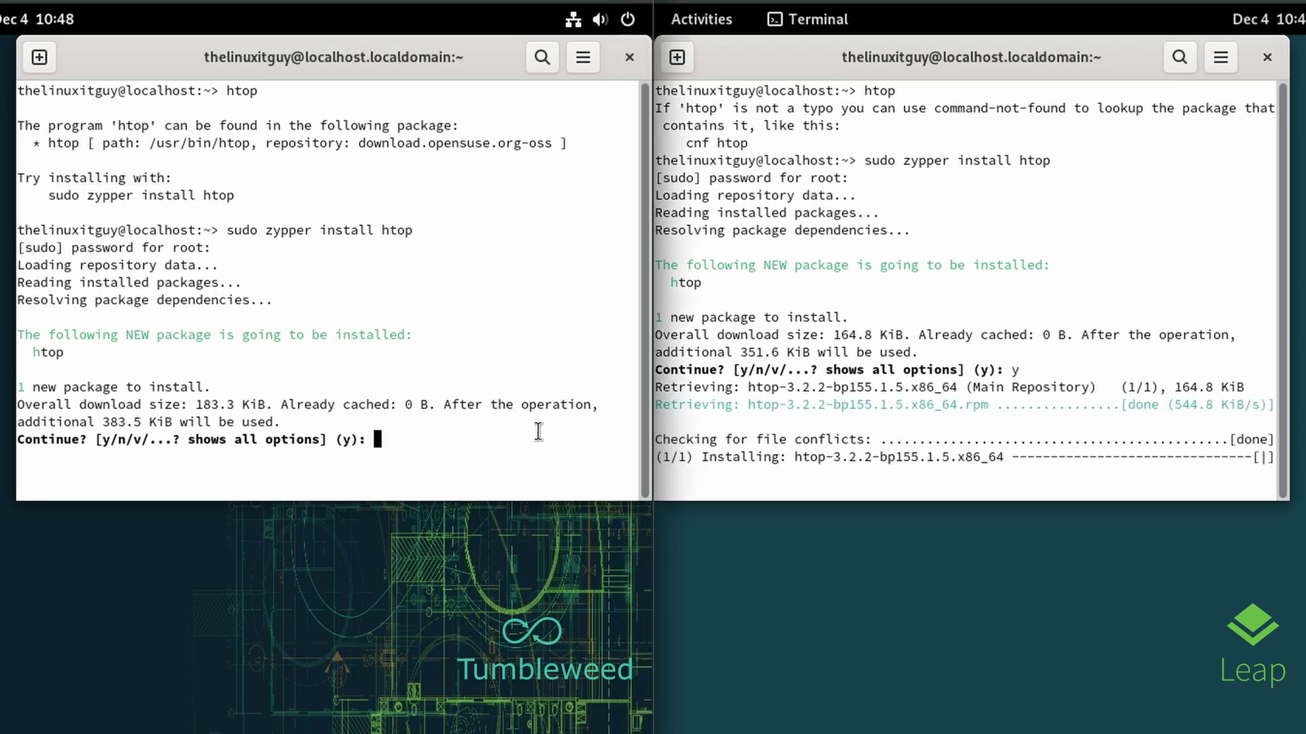
pyautogui.write('y')
pyautogui.press('Return')
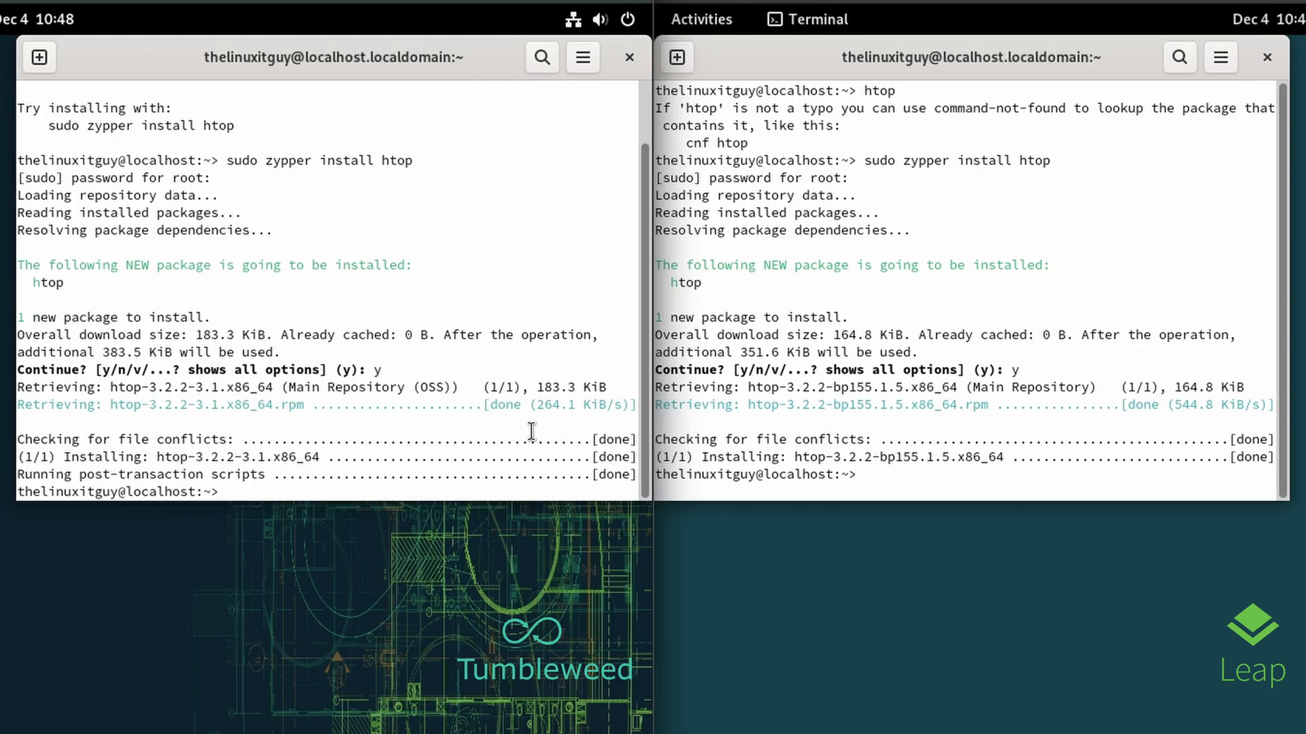
pyautogui.write('htop')
# Run htop in the Tumbleweed and Leap terminals to compare memory usage
pyautogui.press('Return')
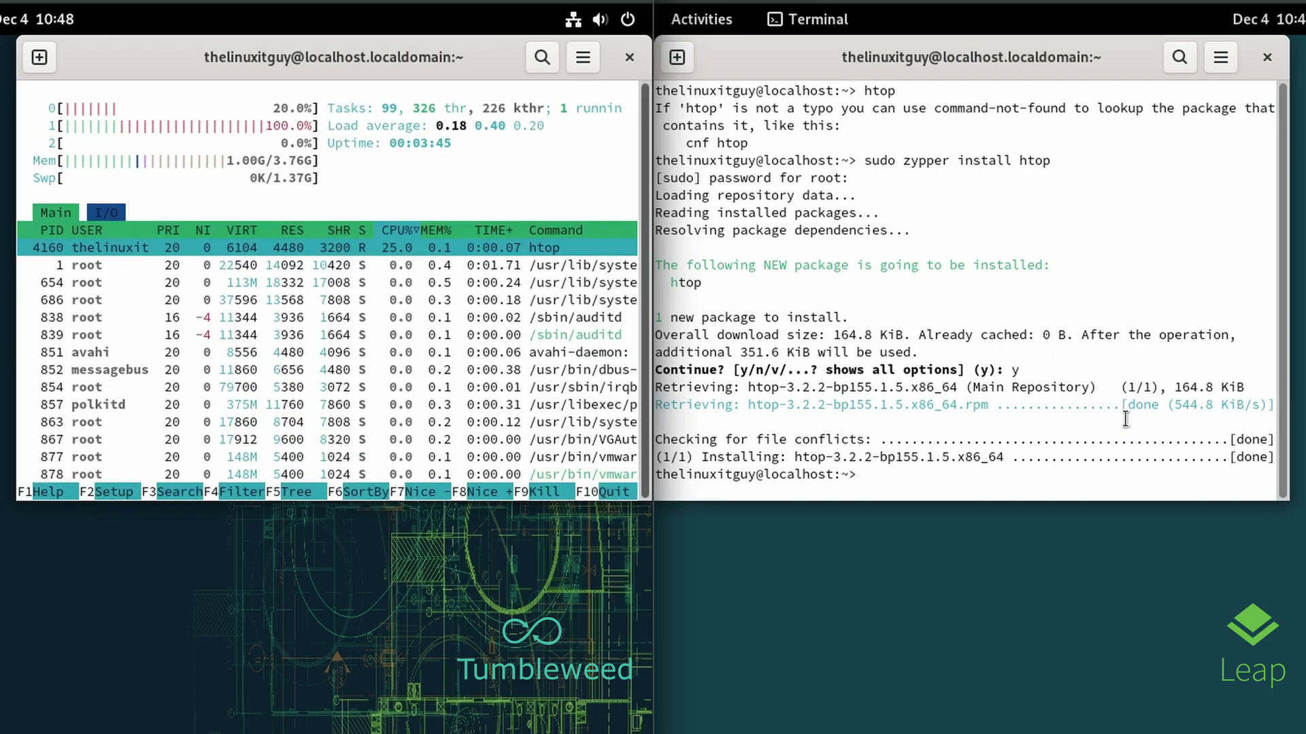
pyautogui.click(1124, 422)
pyautogui.write('htop')
pyautogui.press('Return')
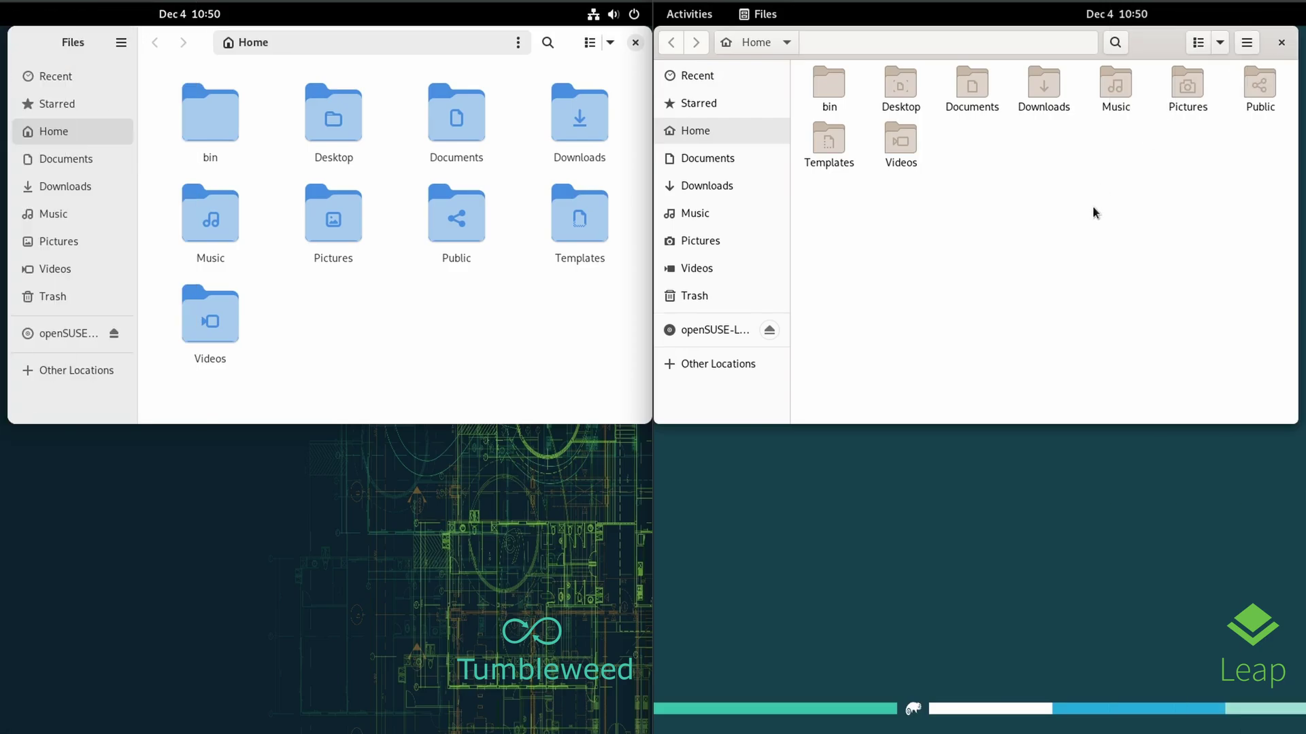
# Show About Files on both desktops, revealing Files 41.5 on Leap and 45.1 on Tumbleweed
pyautogui.click(1250, 46)
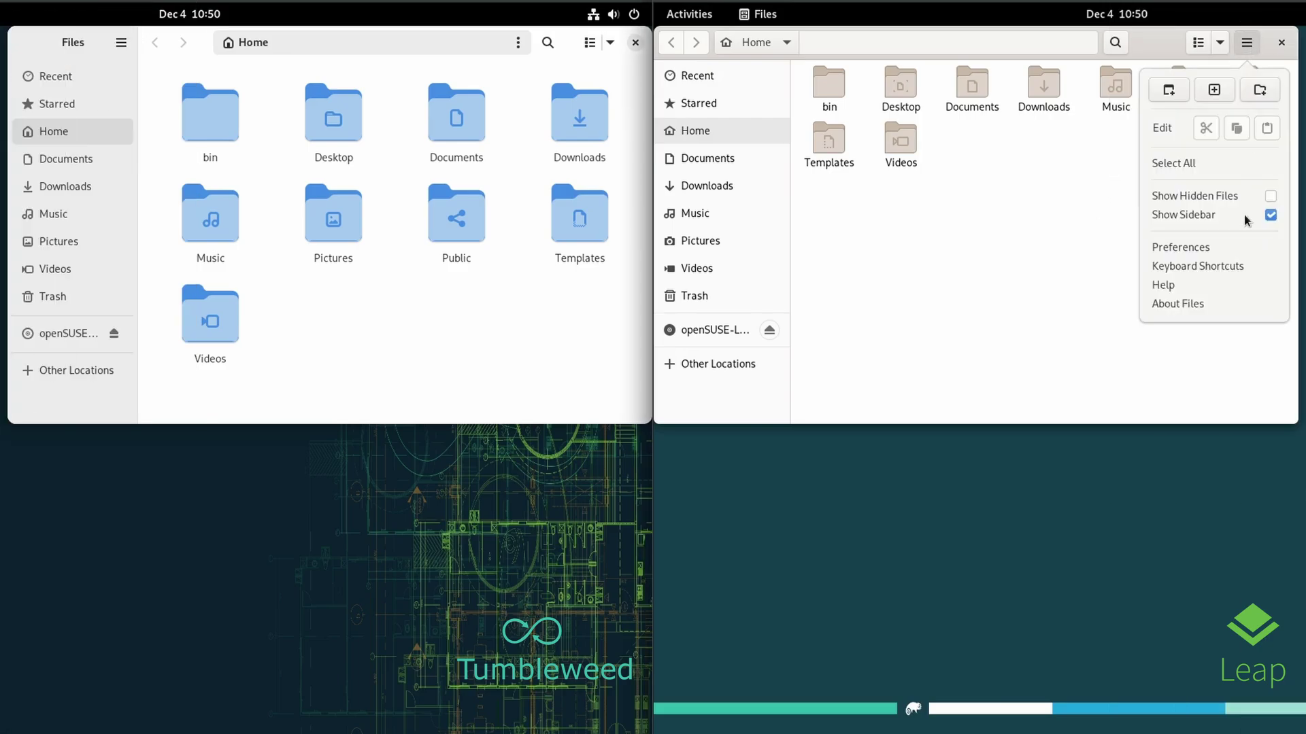
pyautogui.click(1213, 307)
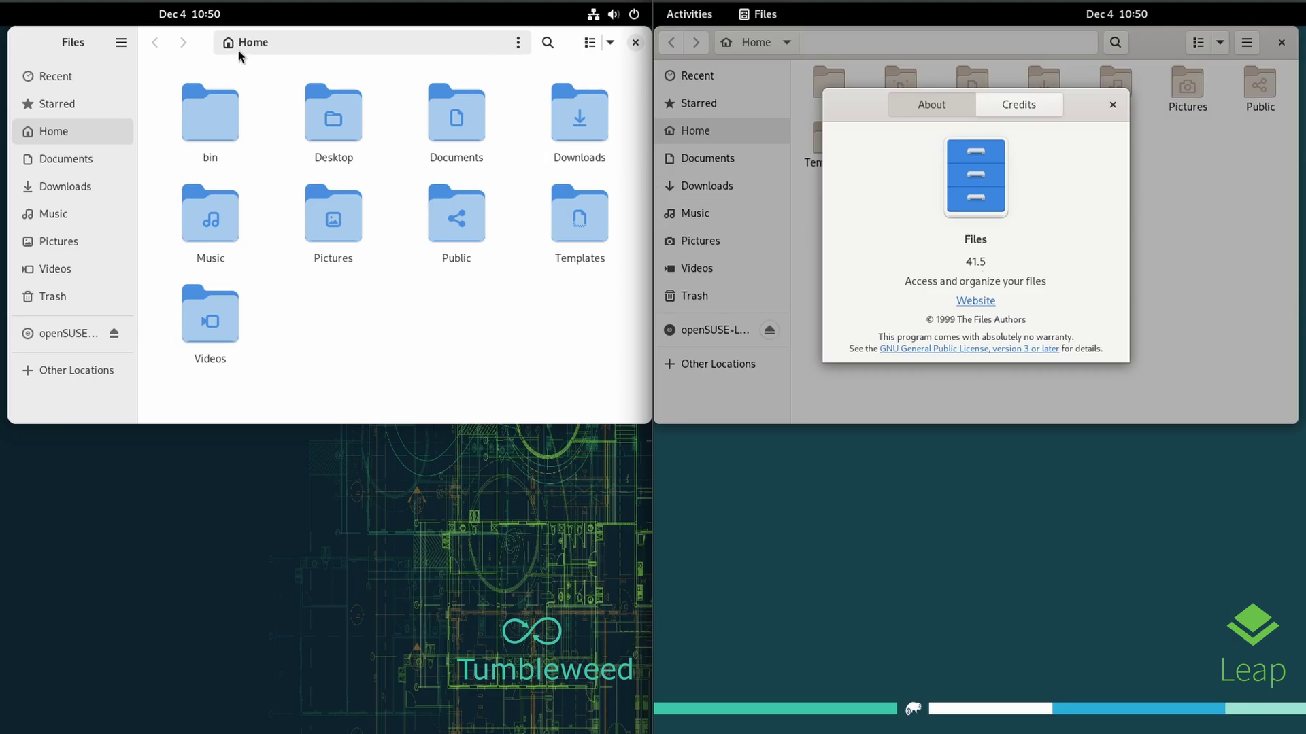
pyautogui.click(122, 49)
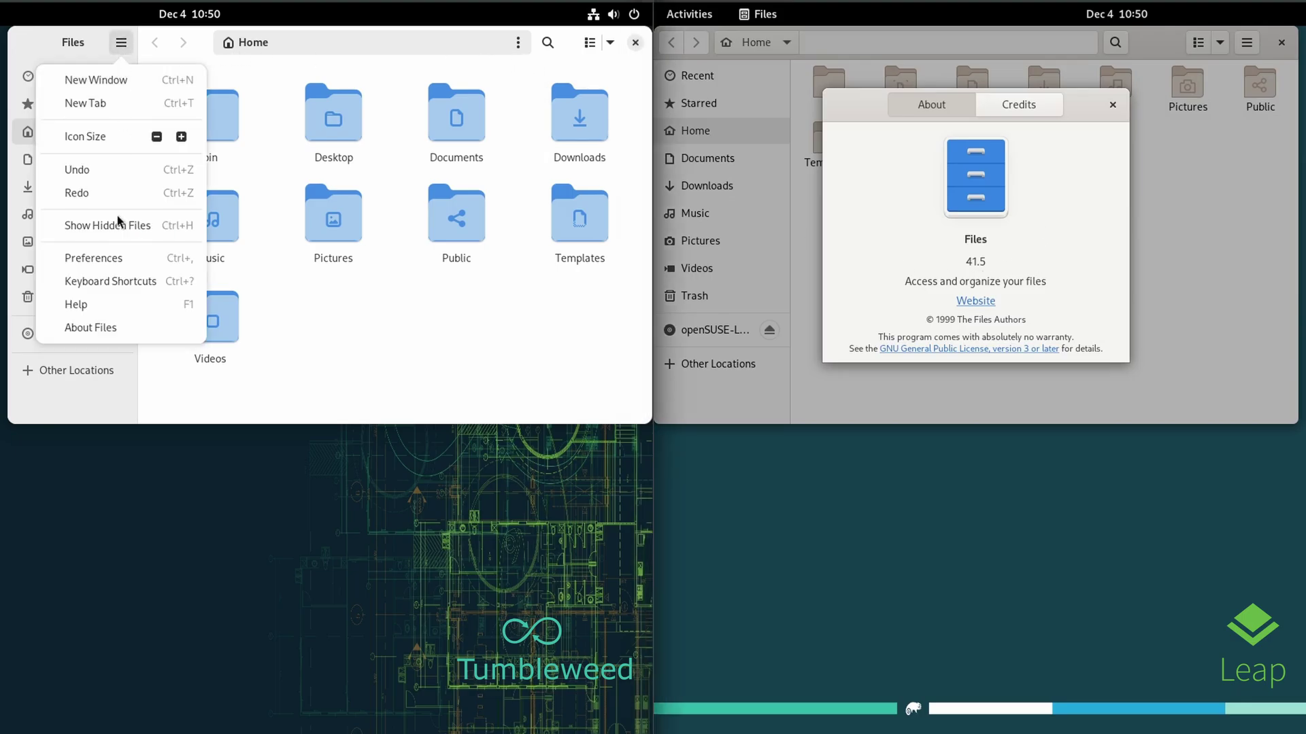
pyautogui.click(114, 329)
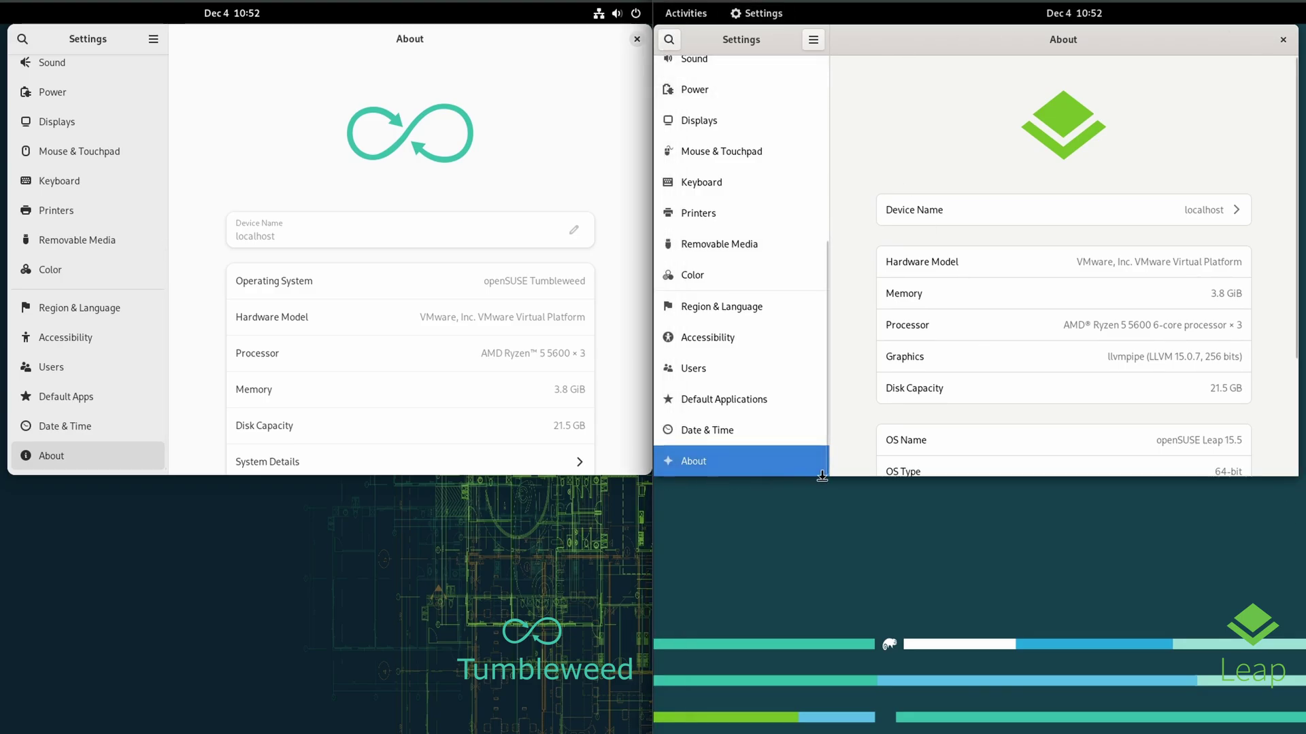
pyautogui.scroll(-3, 1269, 336)
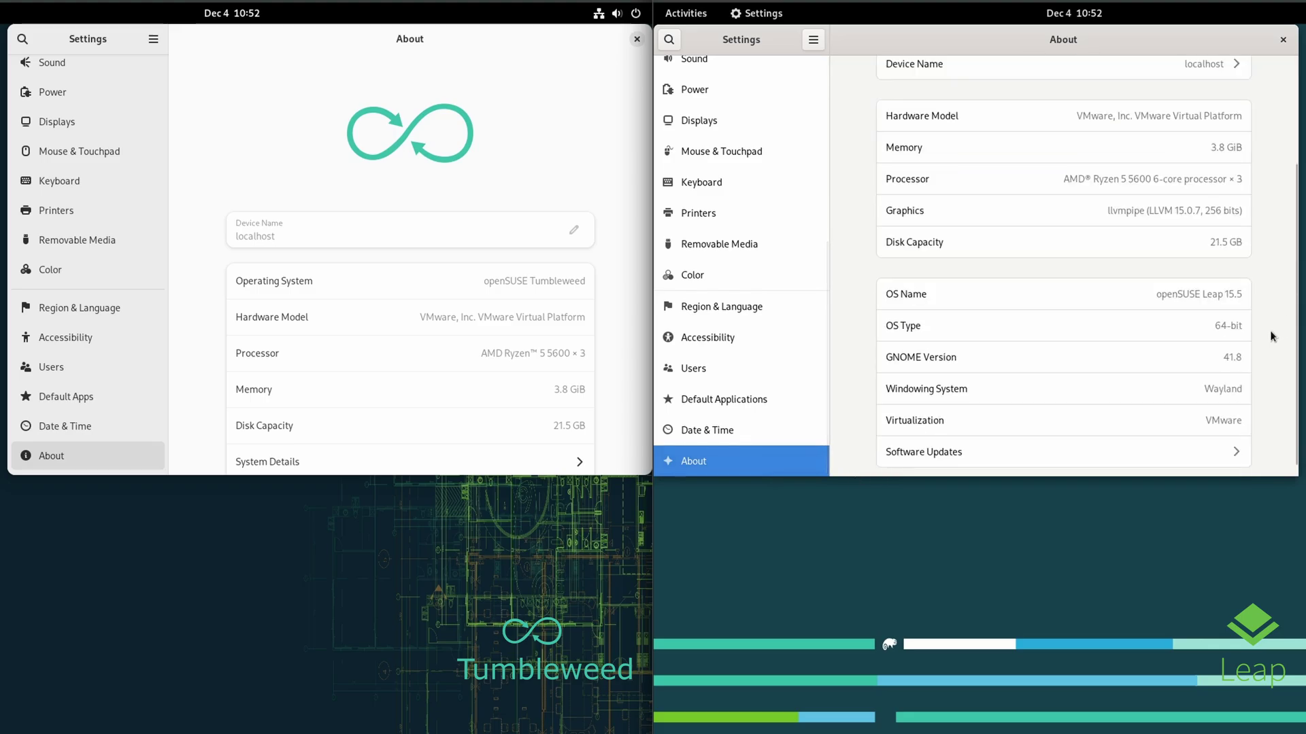
pyautogui.scroll(-1, 1271, 335)
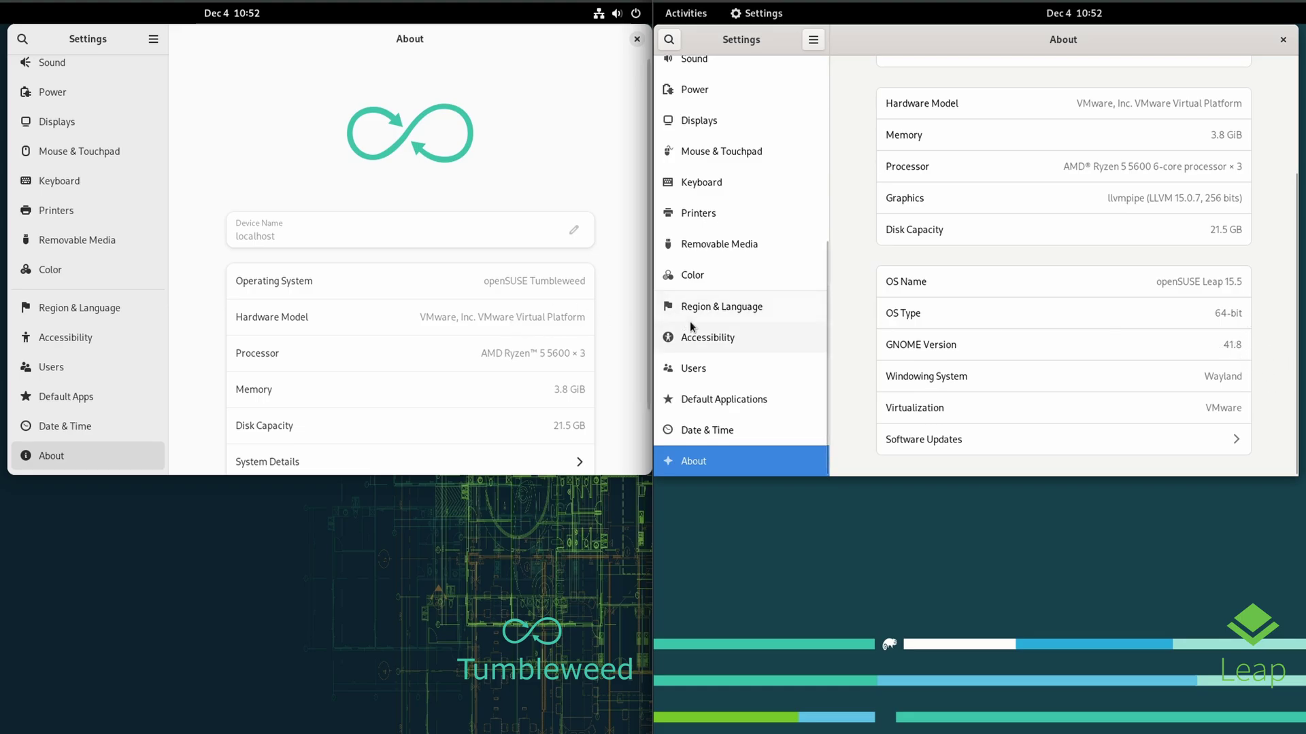
pyautogui.scroll(-2, 608, 345)
# View Tumbleweed's System Details (GNOME 45.1, kernel 6.6.3), close it and go to Appearance
pyautogui.click(578, 393)
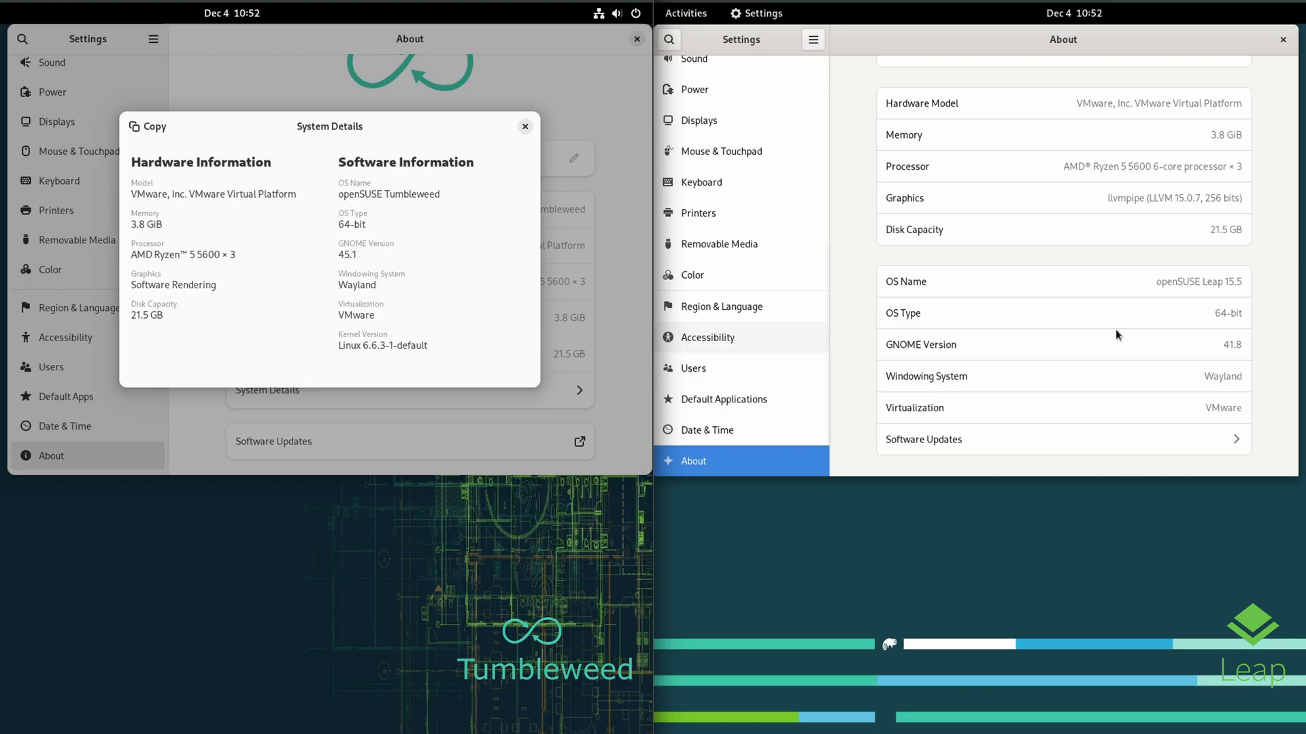
pyautogui.click(524, 127)
pyautogui.scroll(5, 796, 307)
pyautogui.scroll(5, 81, 255)
pyautogui.click(64, 140)
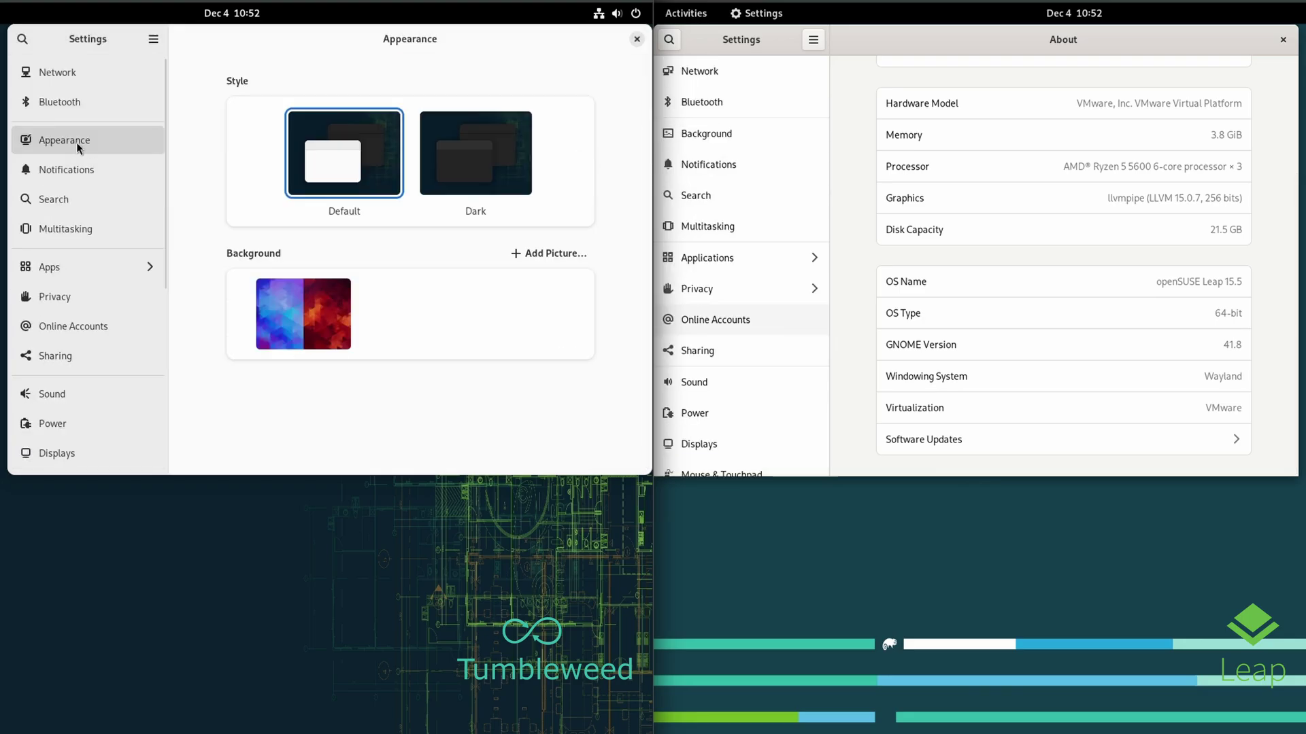
# Switch Tumbleweed to the Dark style, view Leap's Background page, then show Displays on both desktops
pyautogui.click(497, 175)
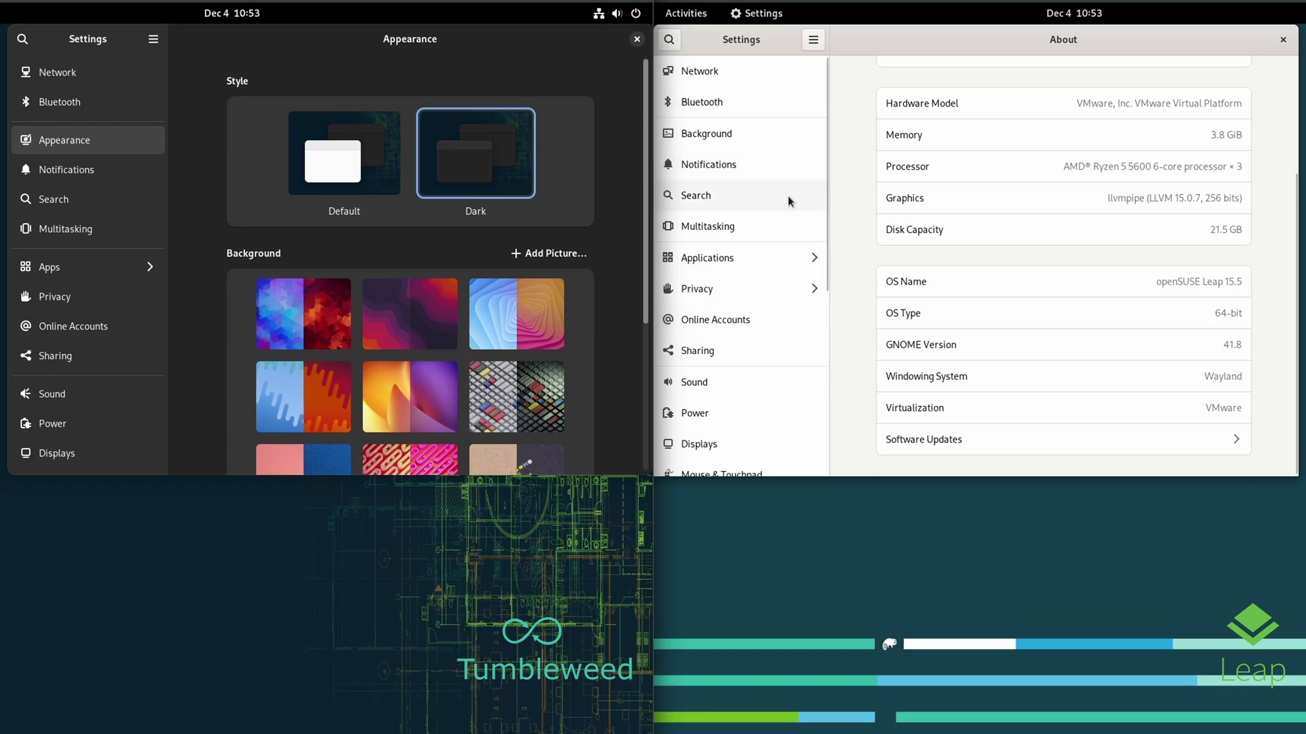
pyautogui.click(742, 138)
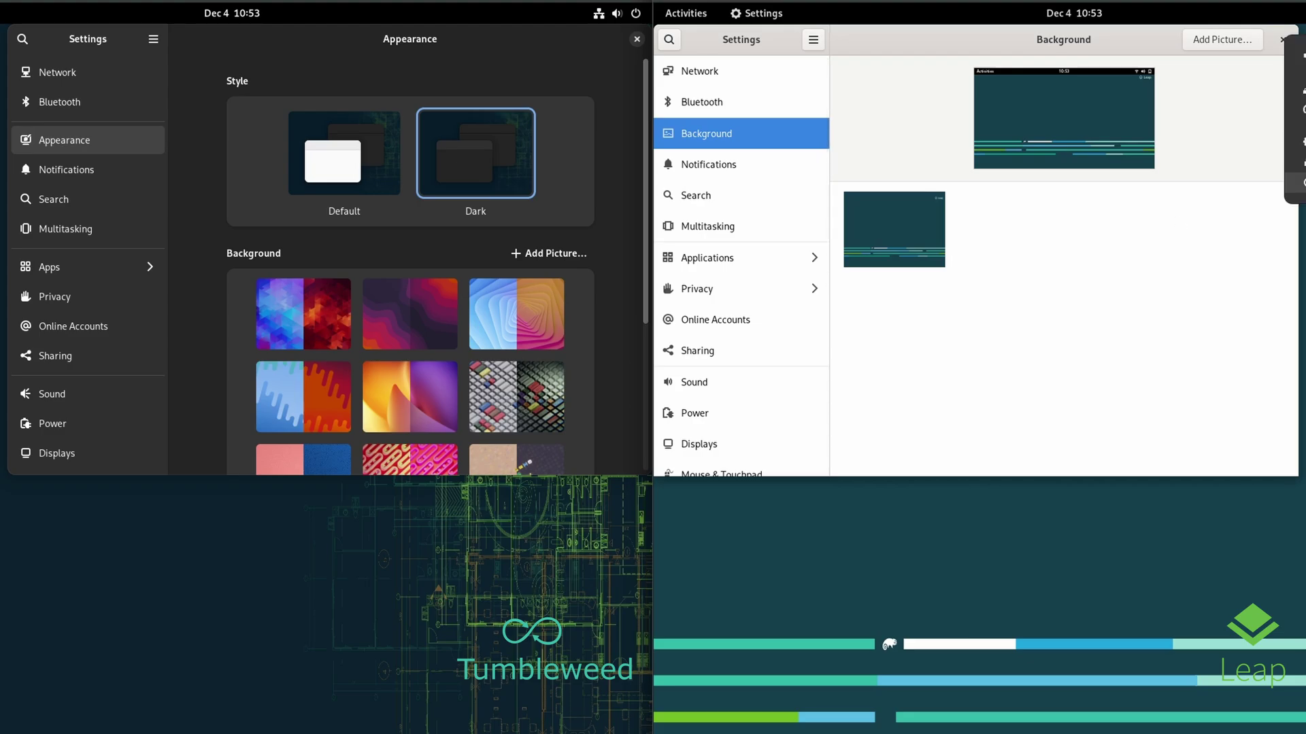
pyautogui.click(1111, 295)
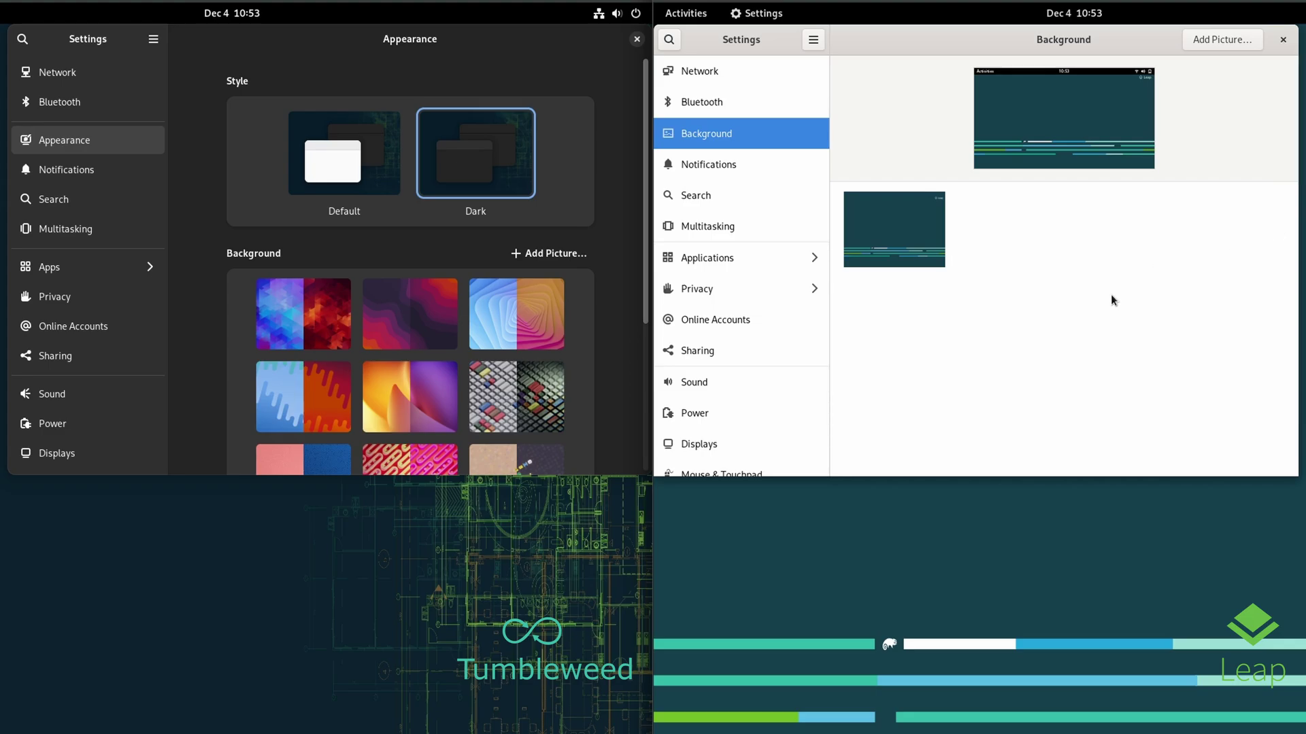
pyautogui.scroll(-4, 819, 350)
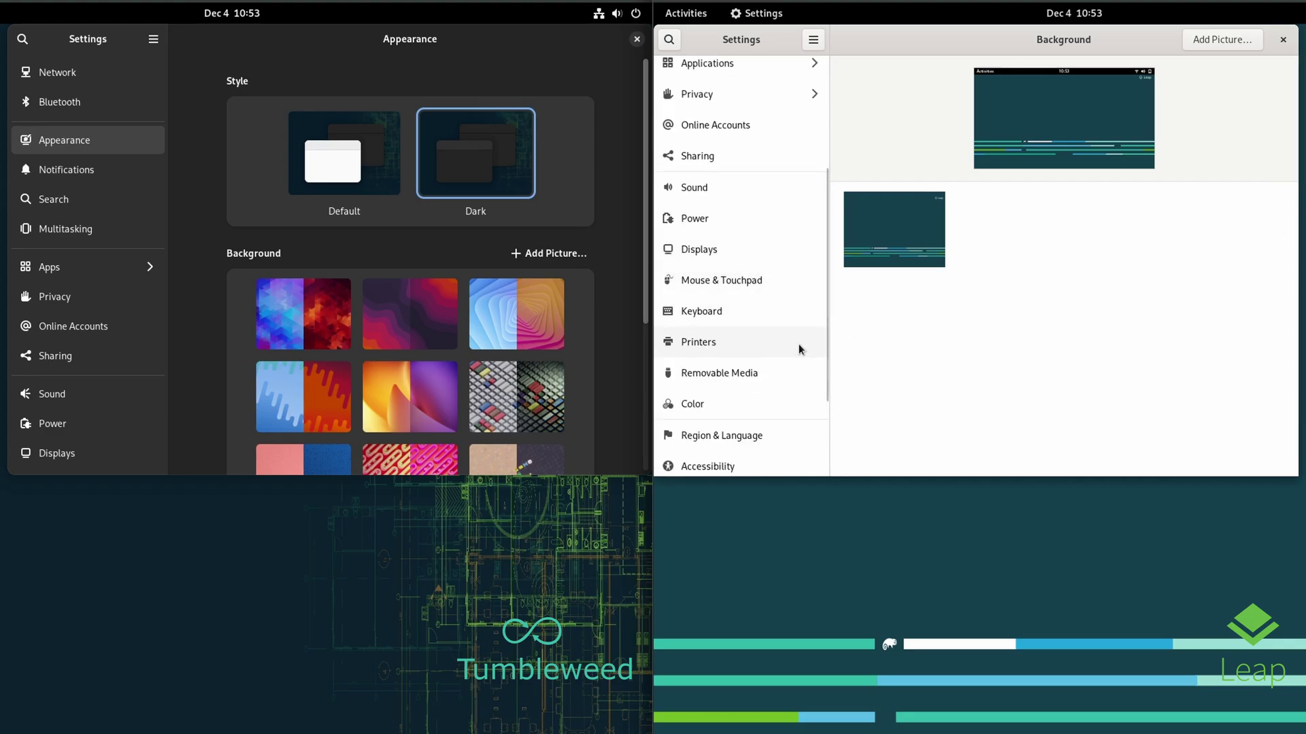
pyautogui.scroll(-1, 802, 349)
pyautogui.click(728, 209)
pyautogui.scroll(-3, 75, 268)
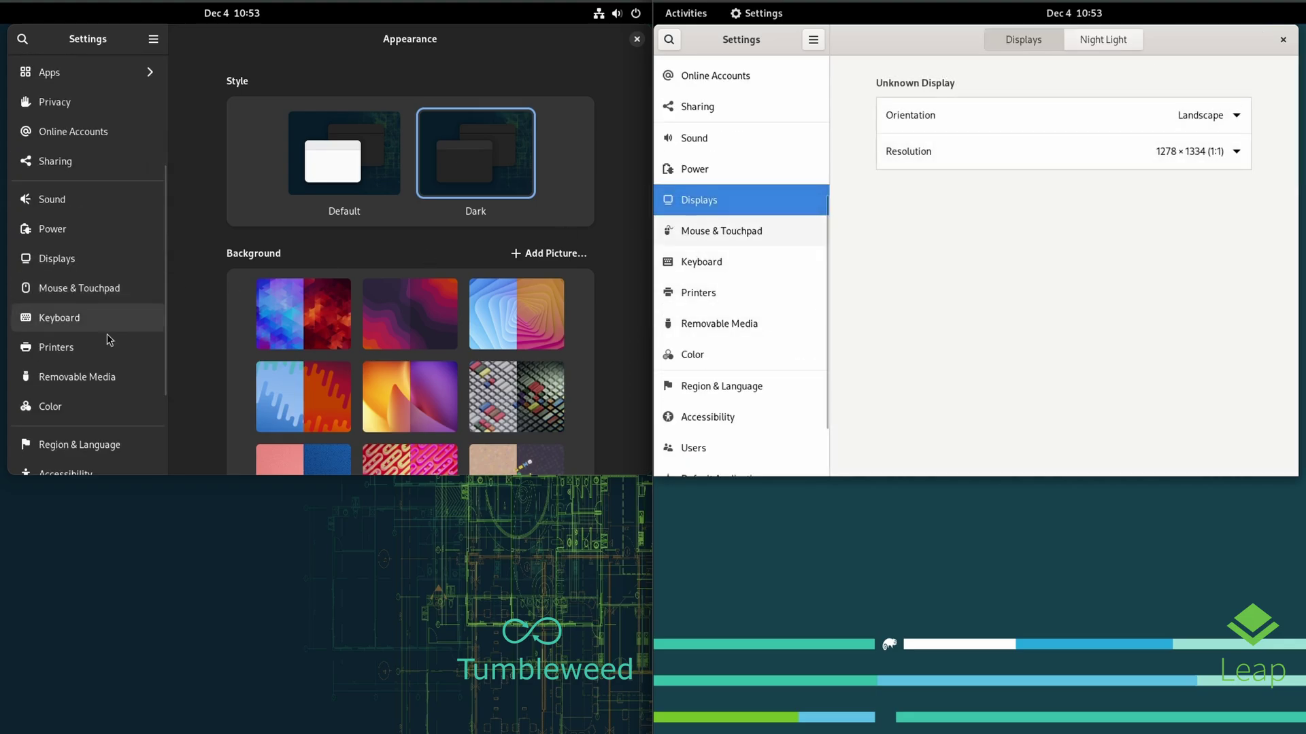
pyautogui.click(74, 267)
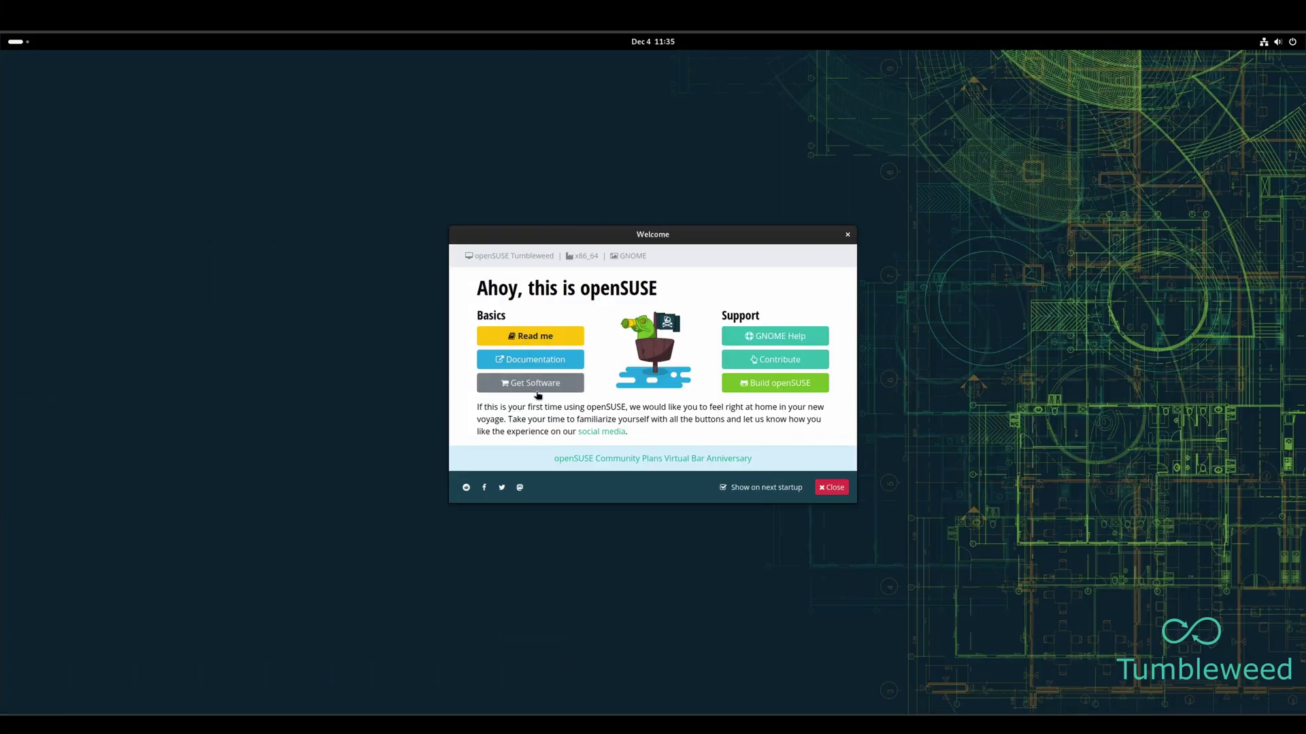
# Go to software.opensuse.org from the Welcome window and search for the Inkscape package
pyautogui.click(538, 388)
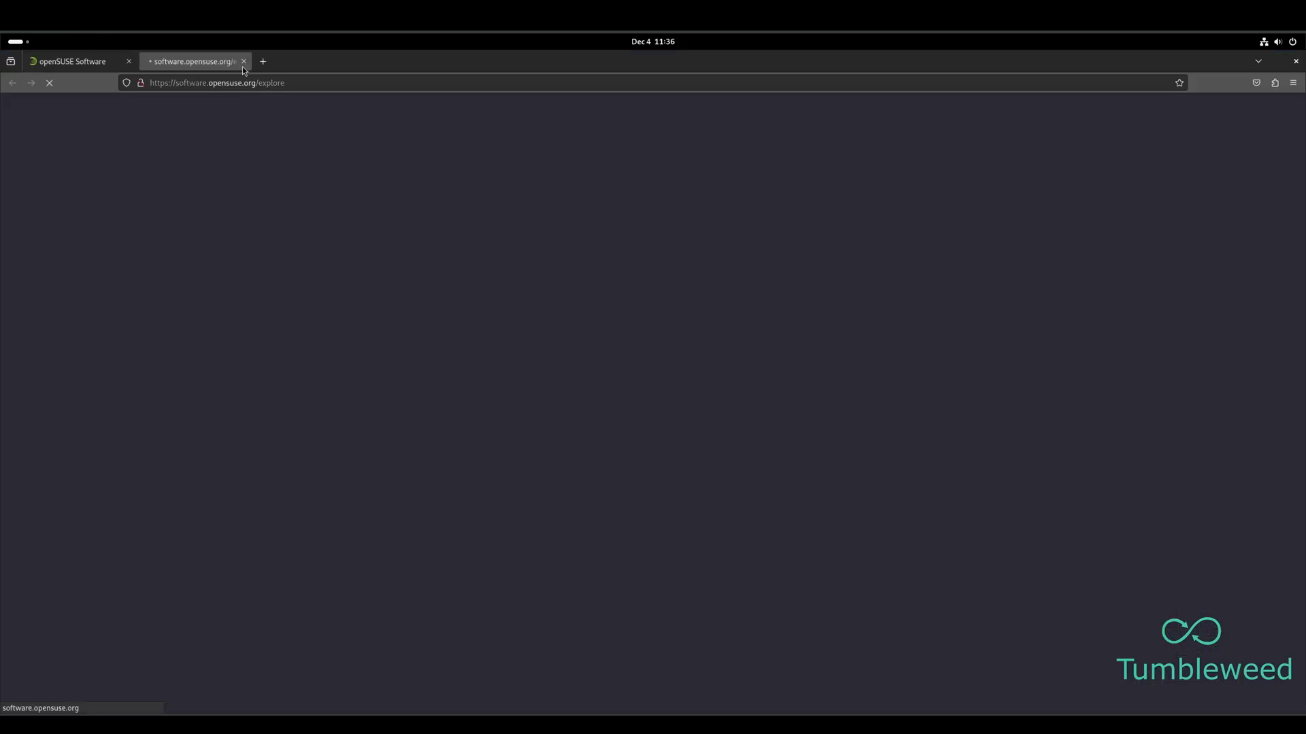
pyautogui.click(243, 61)
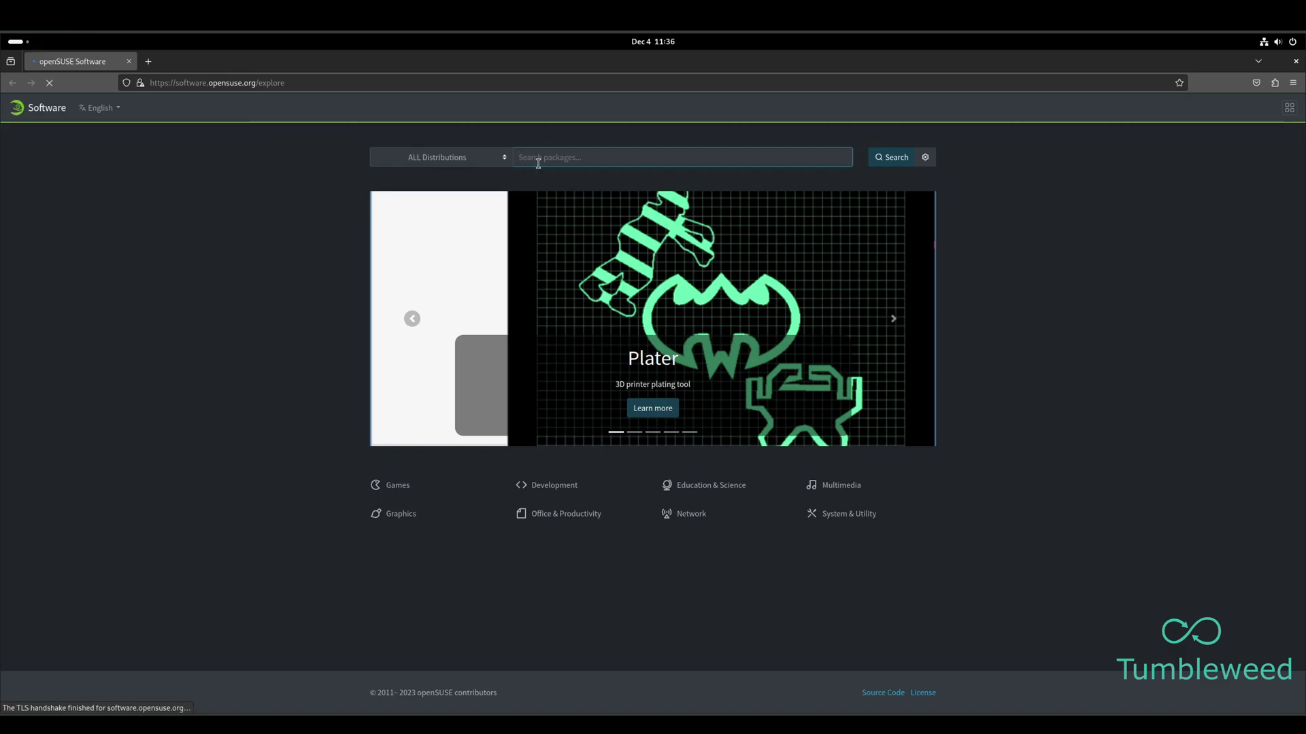
pyautogui.write('Ink')
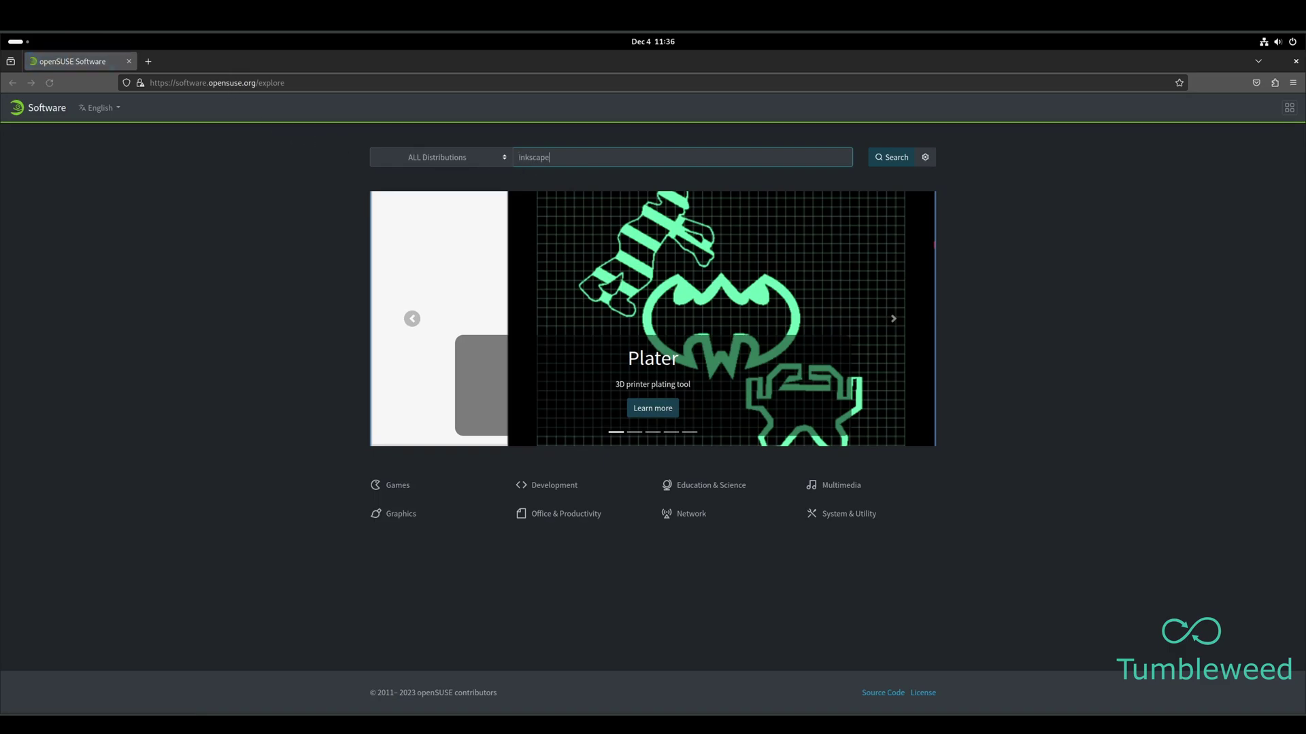
pyautogui.press('Return')
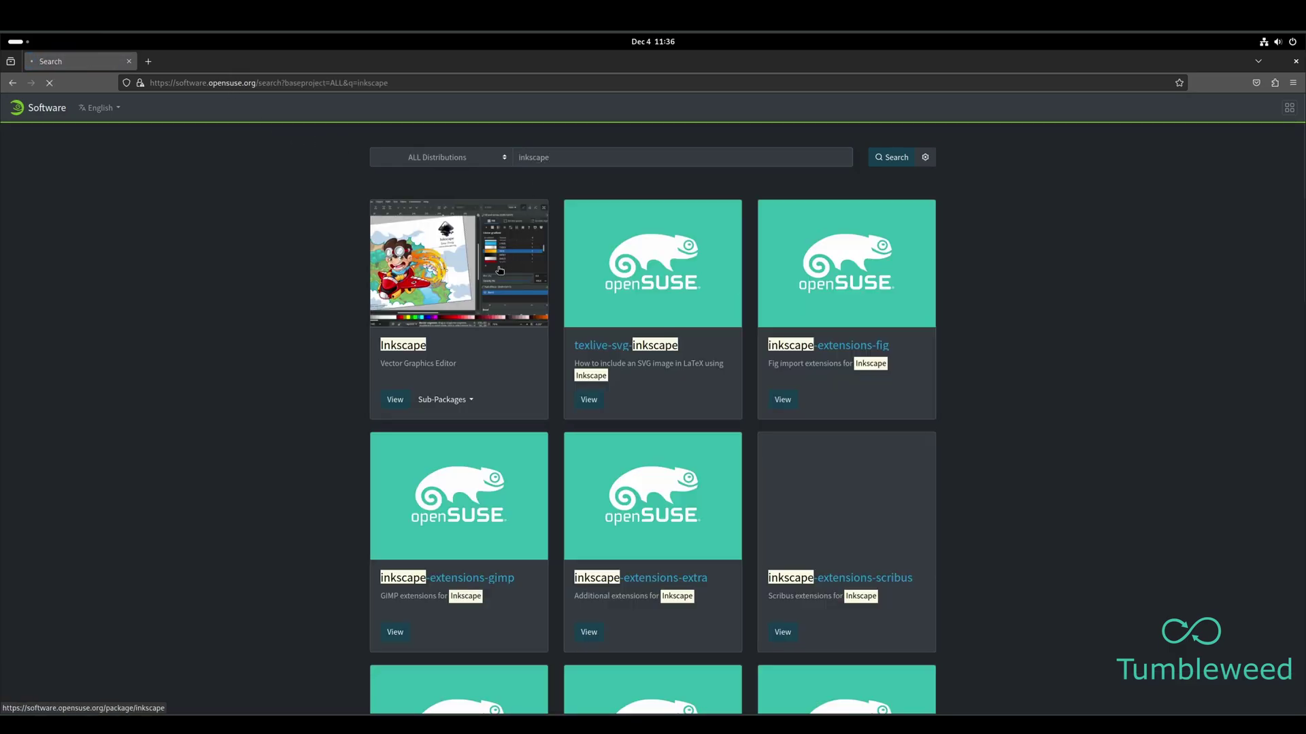
pyautogui.click(500, 271)
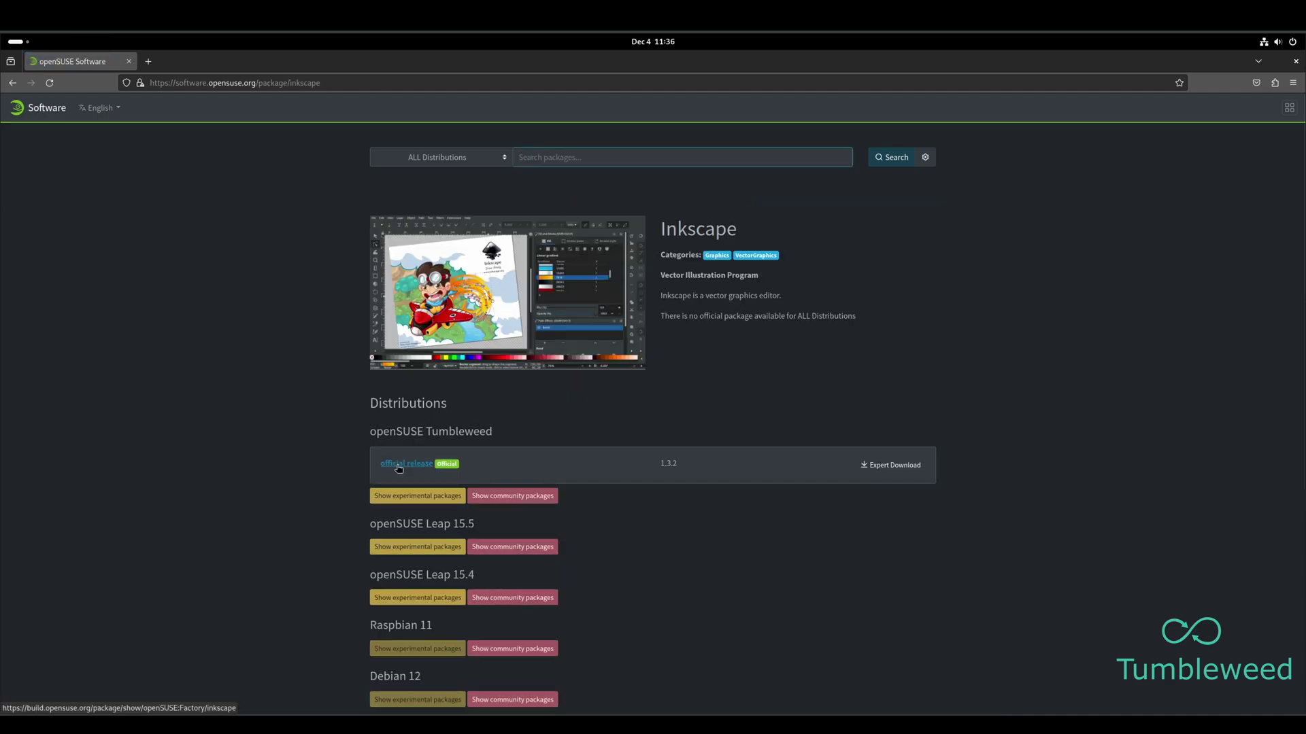
# Follow Inkscape's official Tumbleweed release to download the standard one-click install file
pyautogui.click(398, 467)
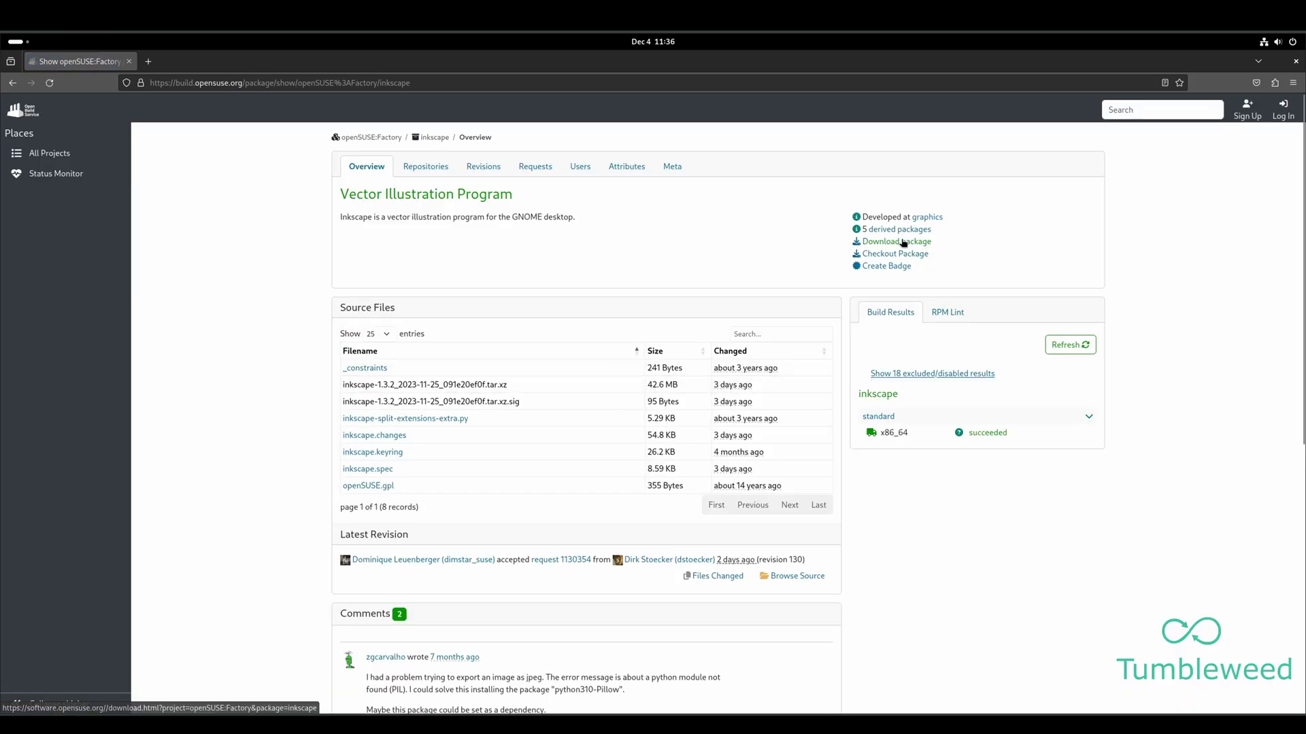
pyautogui.click(907, 247)
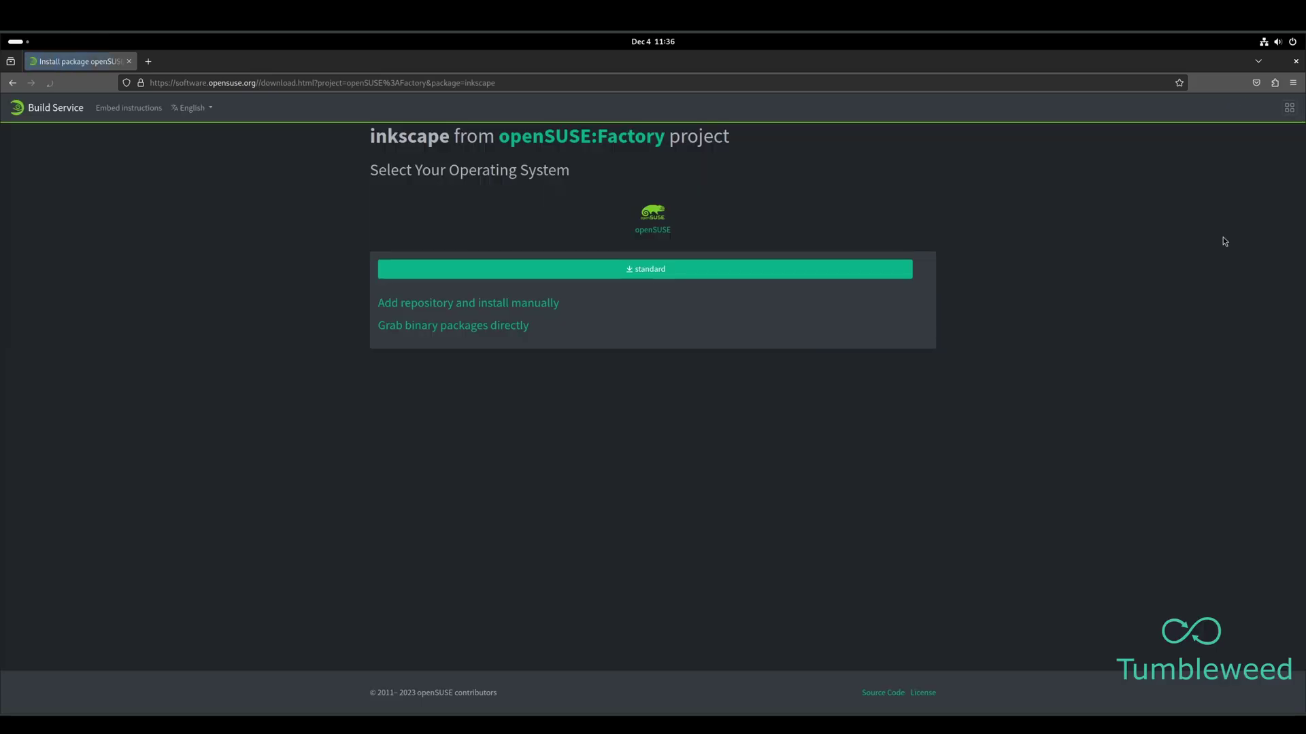
pyautogui.click(644, 268)
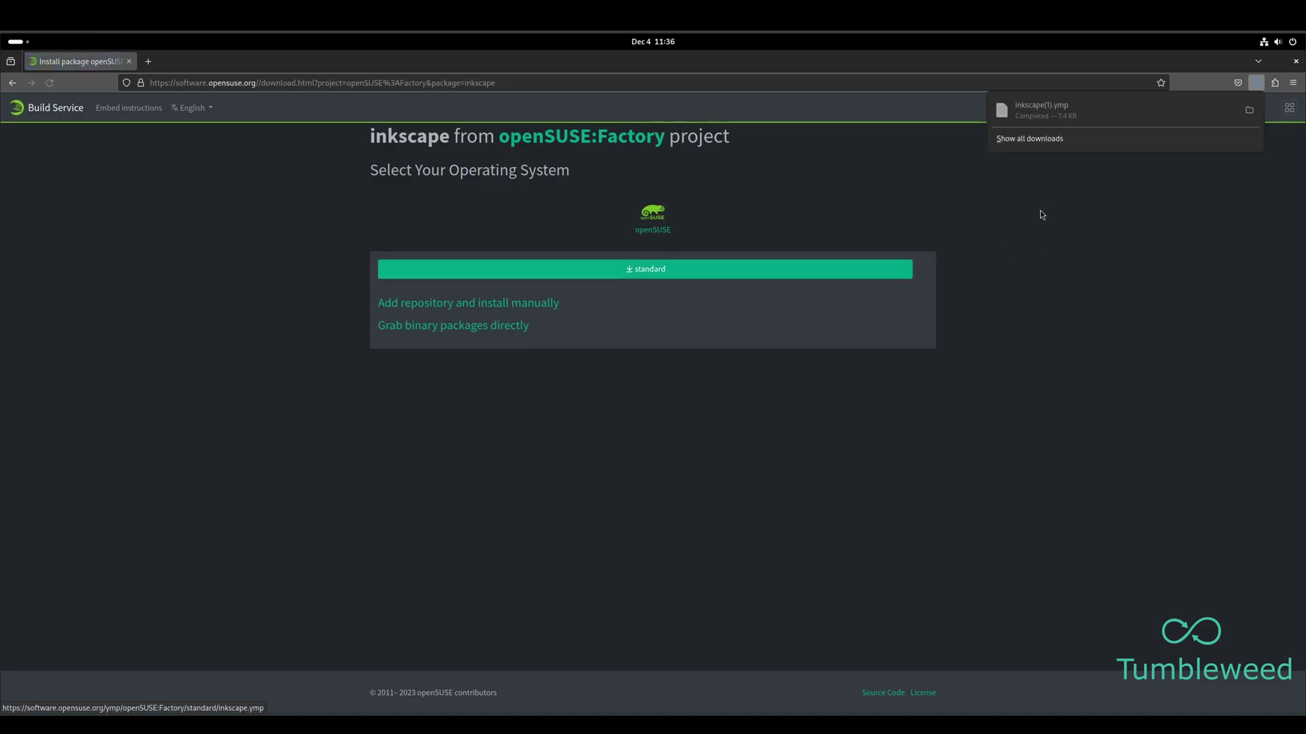
# Launch inkscape.ymp with YaST 1-Click Install and advance through the installation proposal
pyautogui.click(1220, 114)
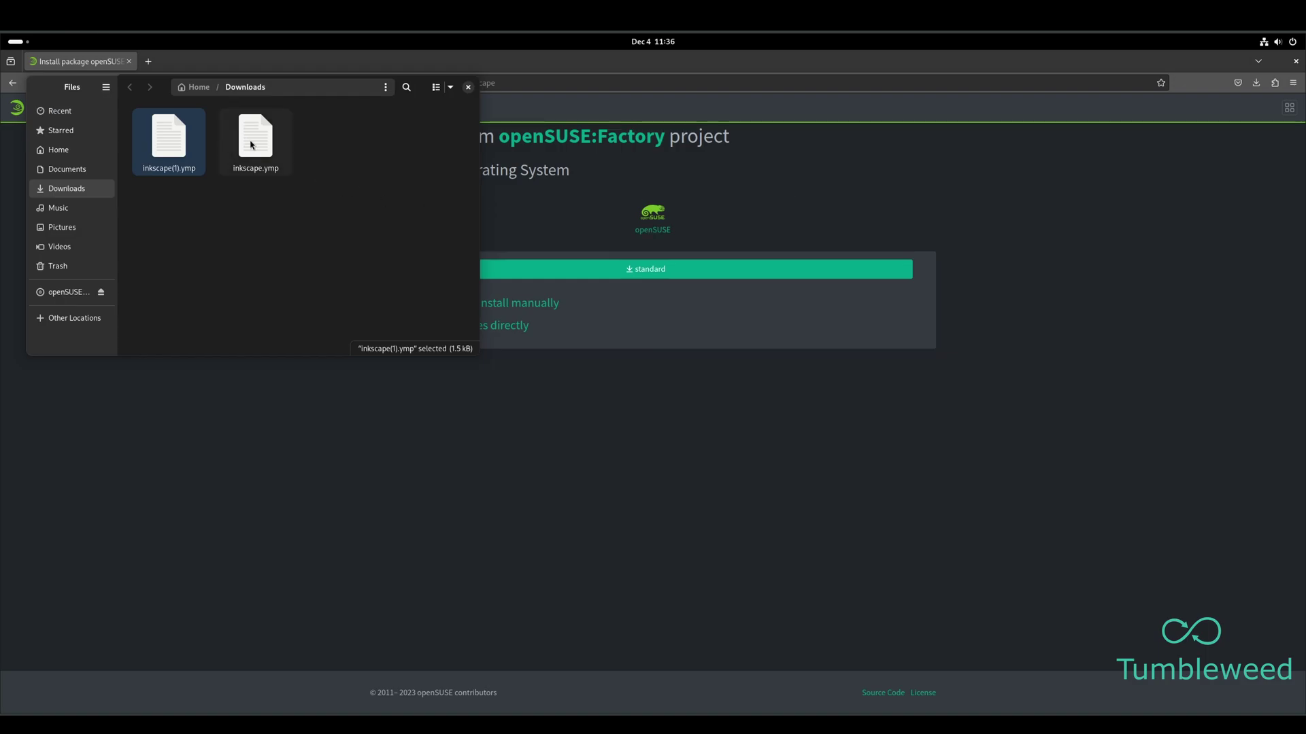
pyautogui.rightClick(250, 145)
pyautogui.click(272, 158)
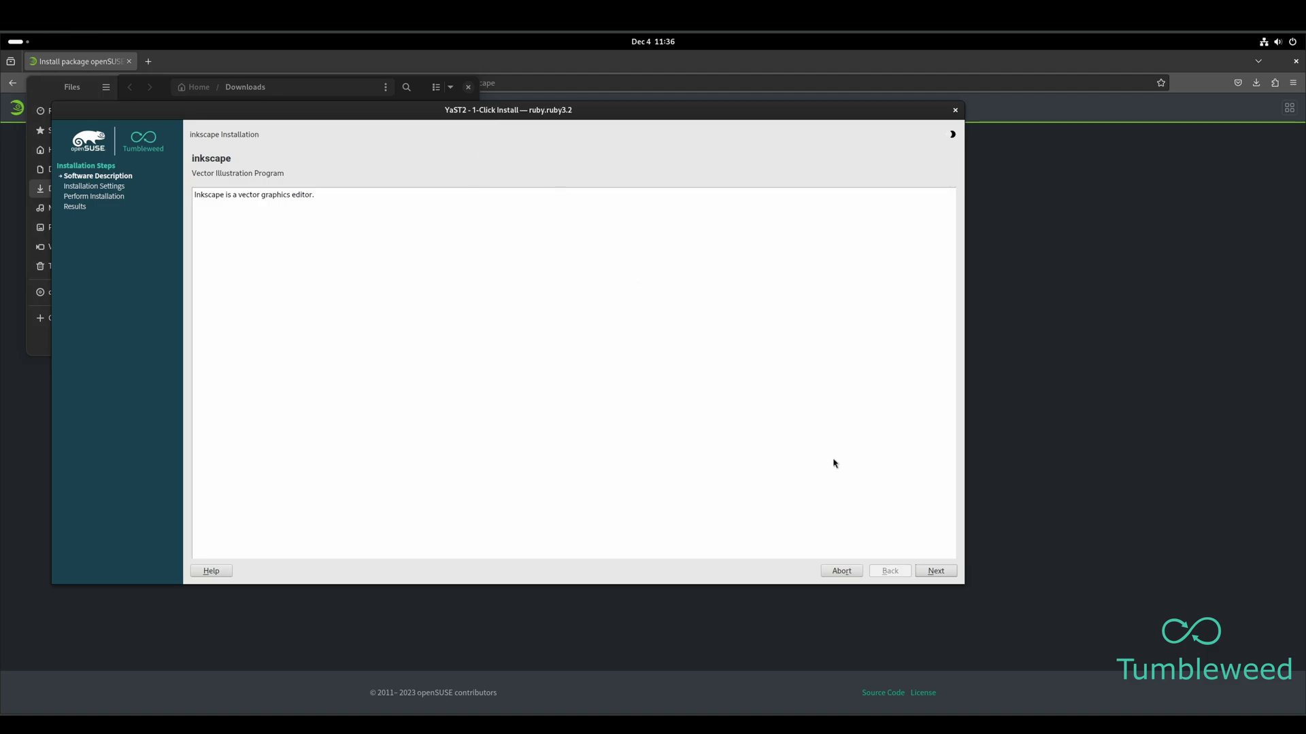
pyautogui.click(929, 576)
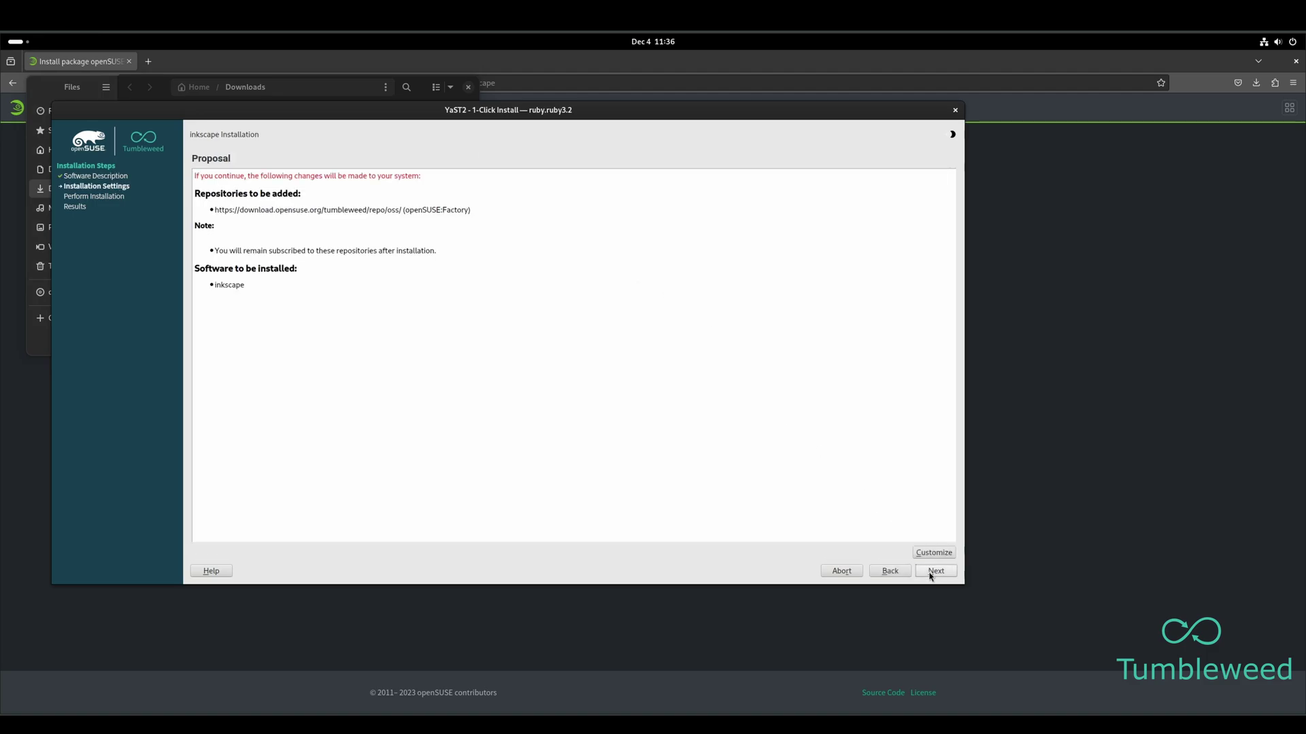
pyautogui.click(929, 576)
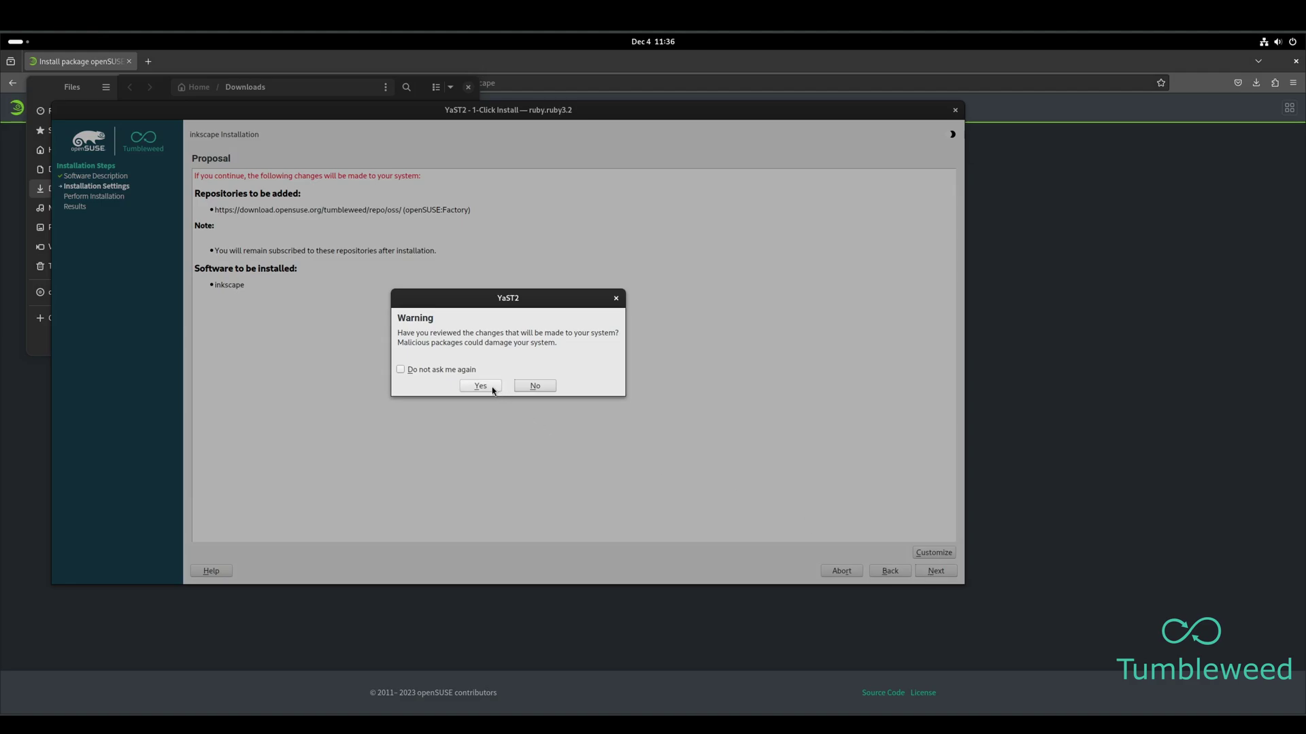
# Accept the warning, authenticate with the root password and finish once installation succeeds
pyautogui.click(491, 388)
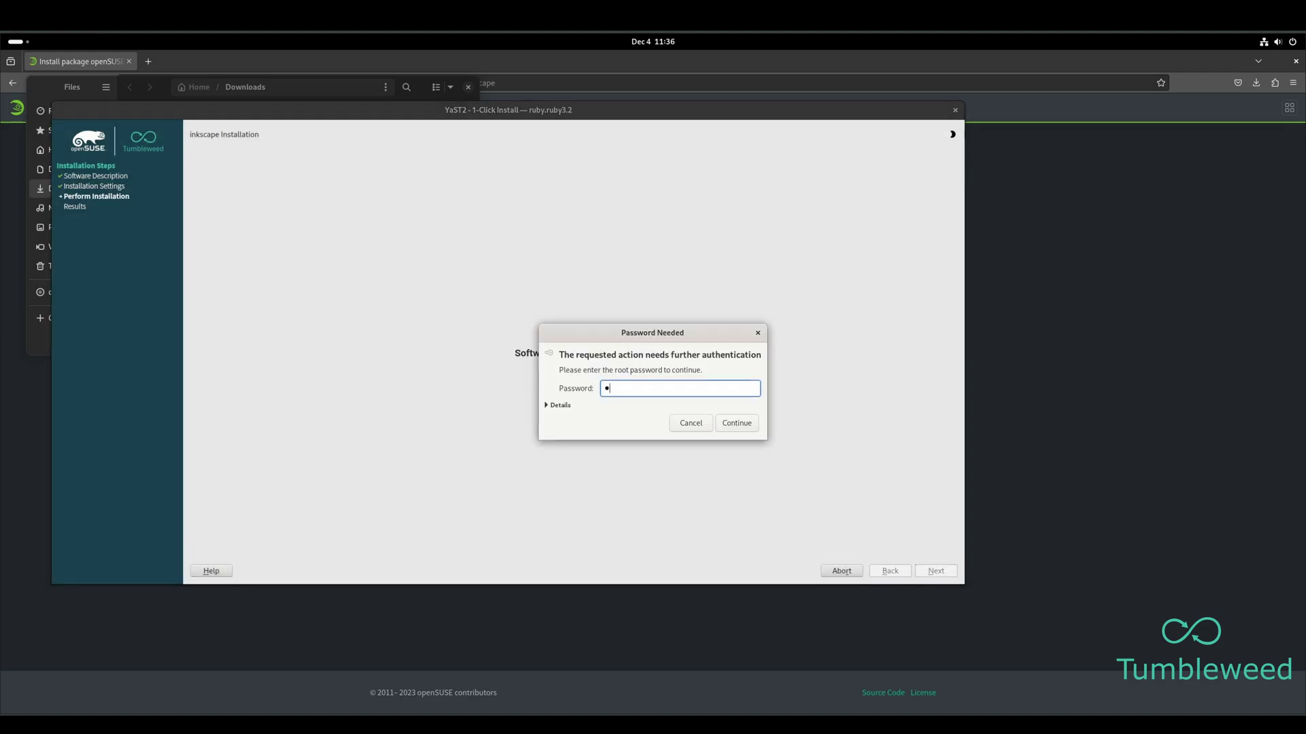
pyautogui.write('**')
pyautogui.press('Return')
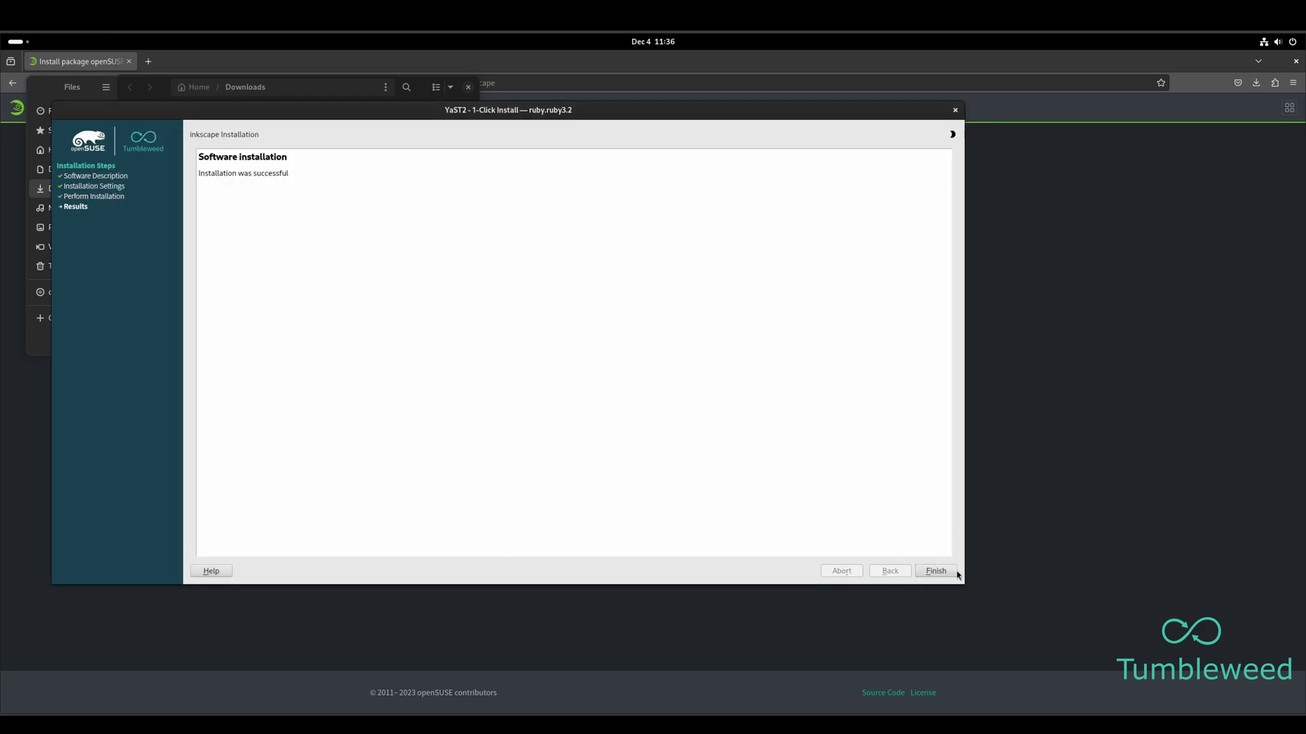
pyautogui.click(936, 572)
# Launch Inkscape from the GNOME app grid and start a new blank document
pyautogui.press('super')
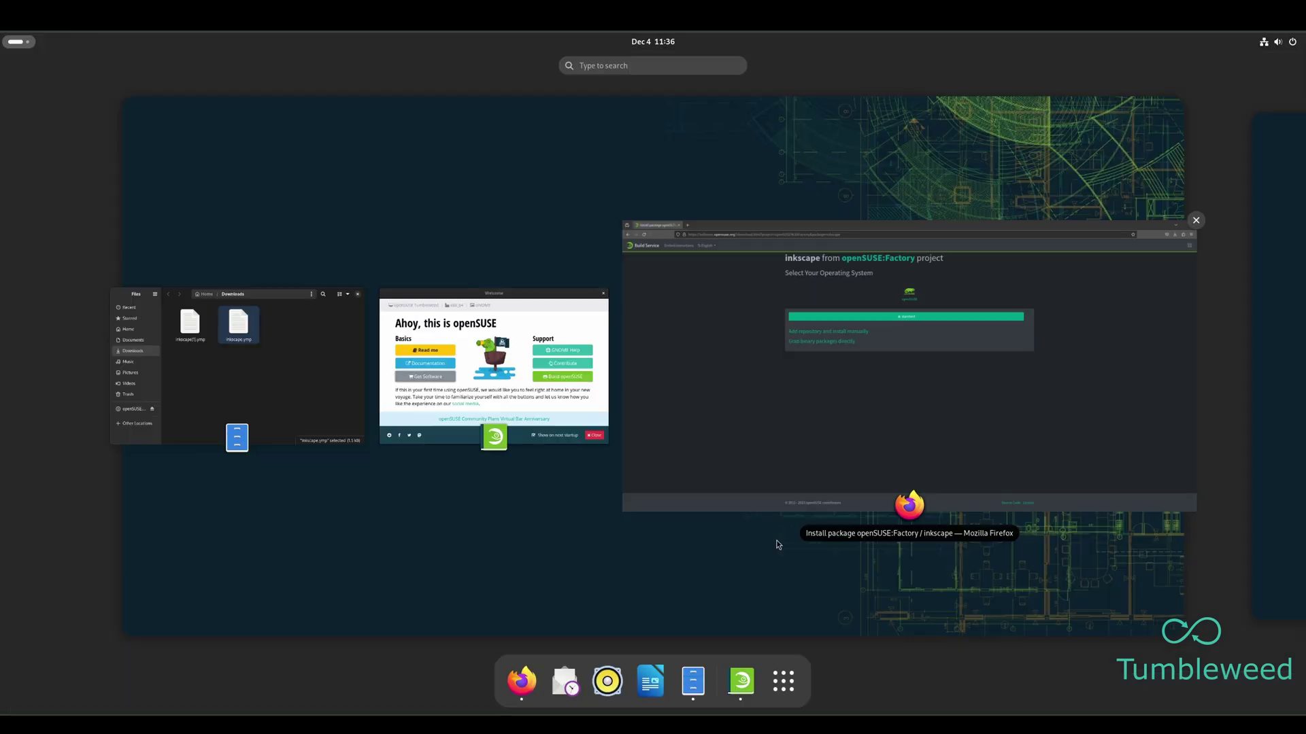
pyautogui.click(784, 681)
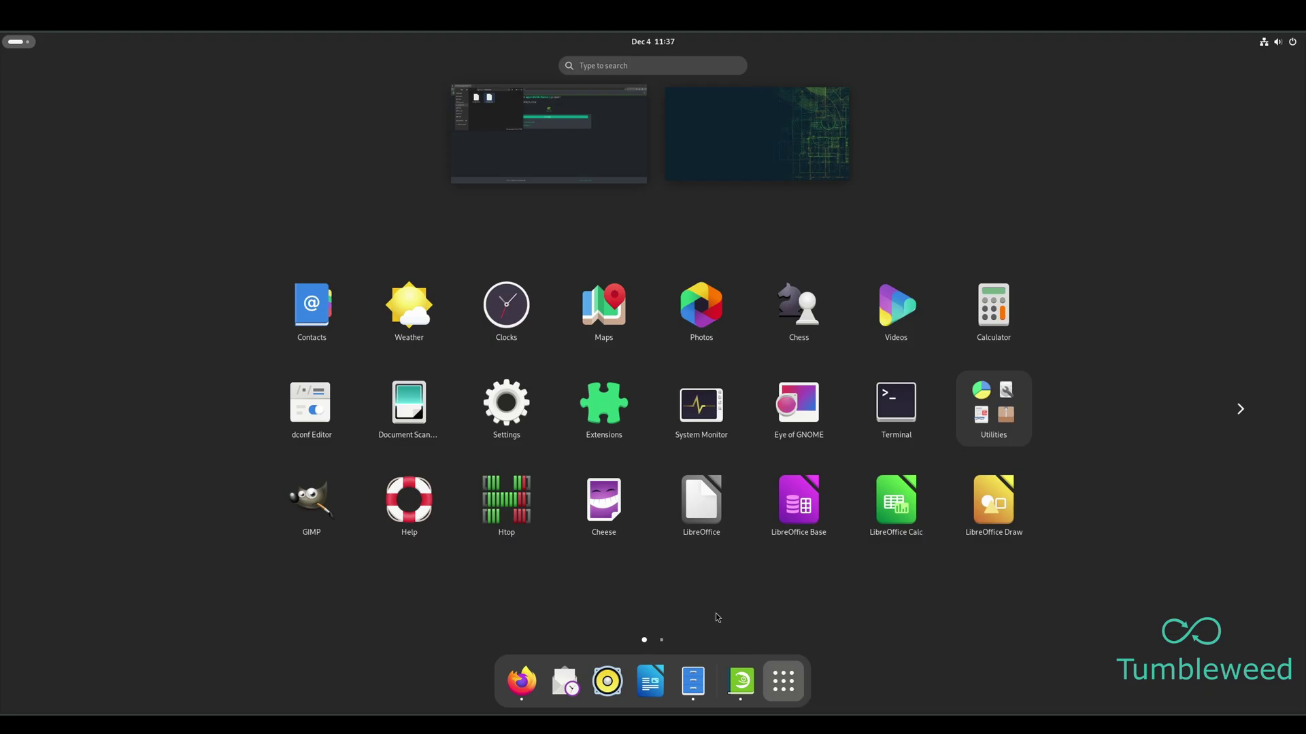
pyautogui.scroll(-1, 681, 587)
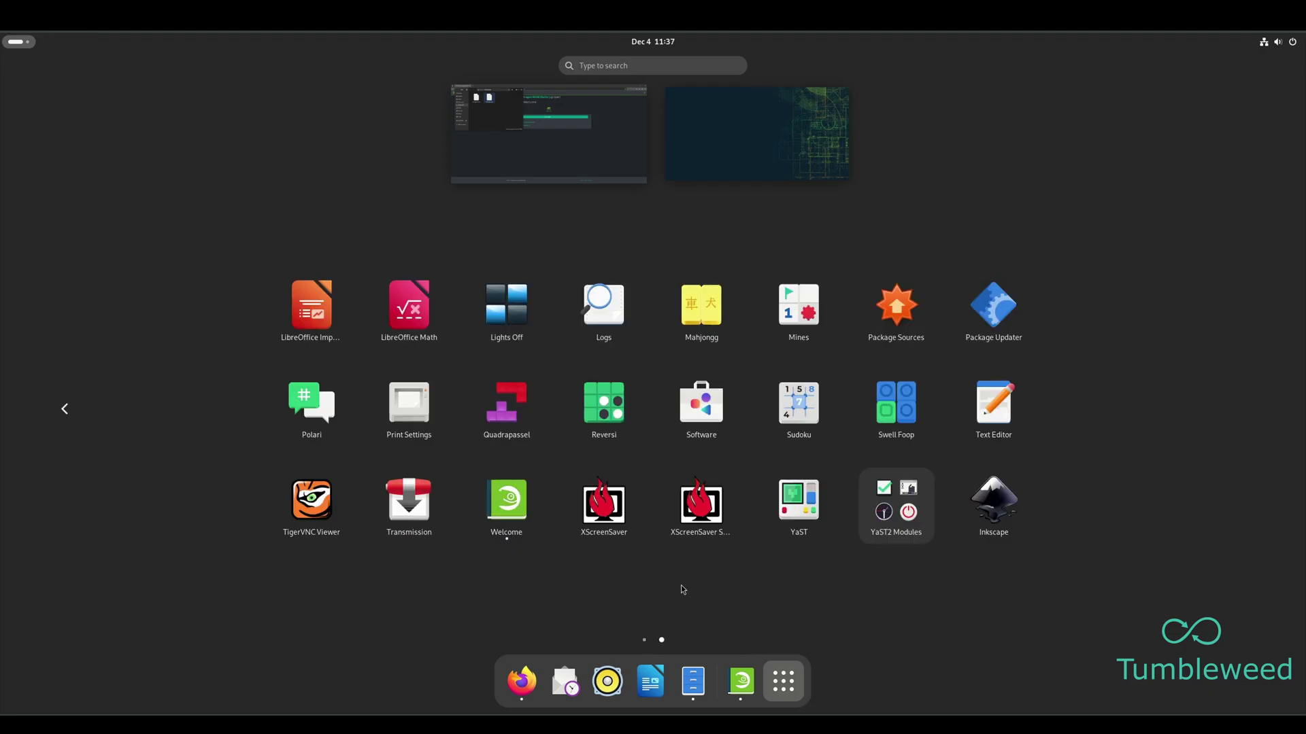
pyautogui.click(1004, 503)
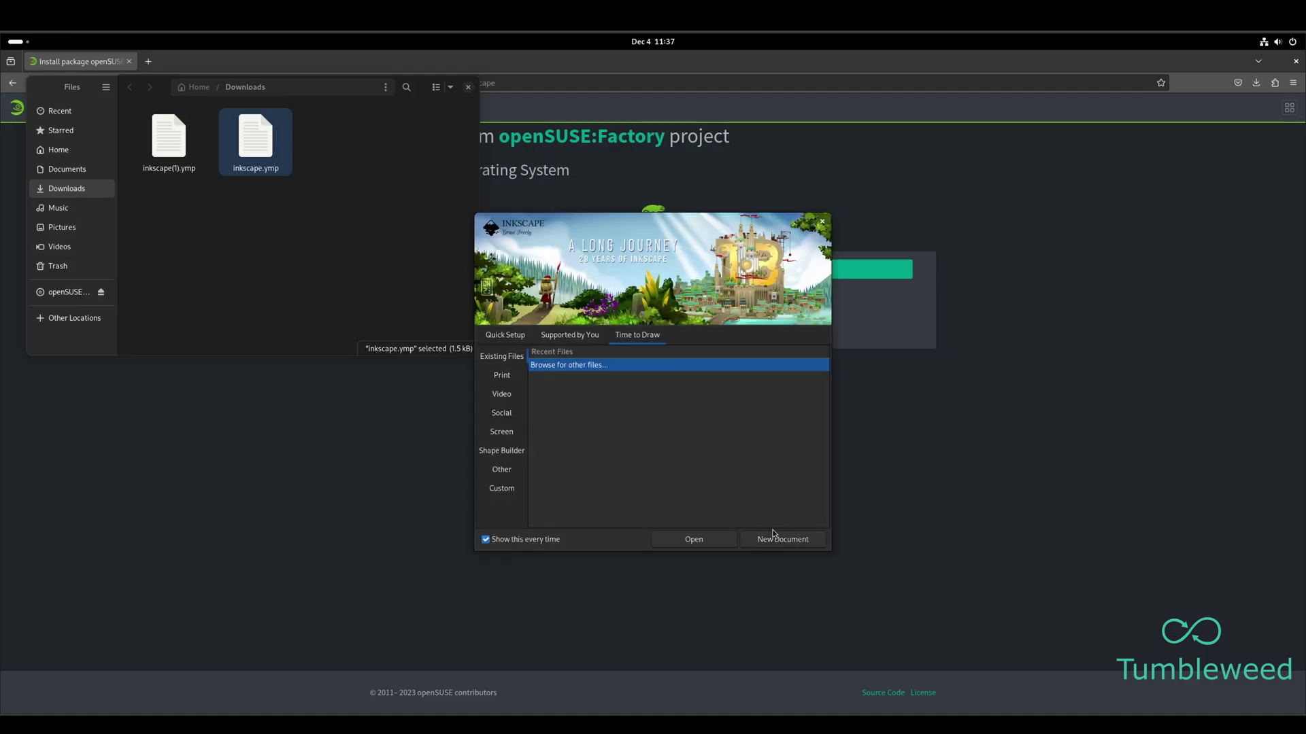
pyautogui.click(773, 540)
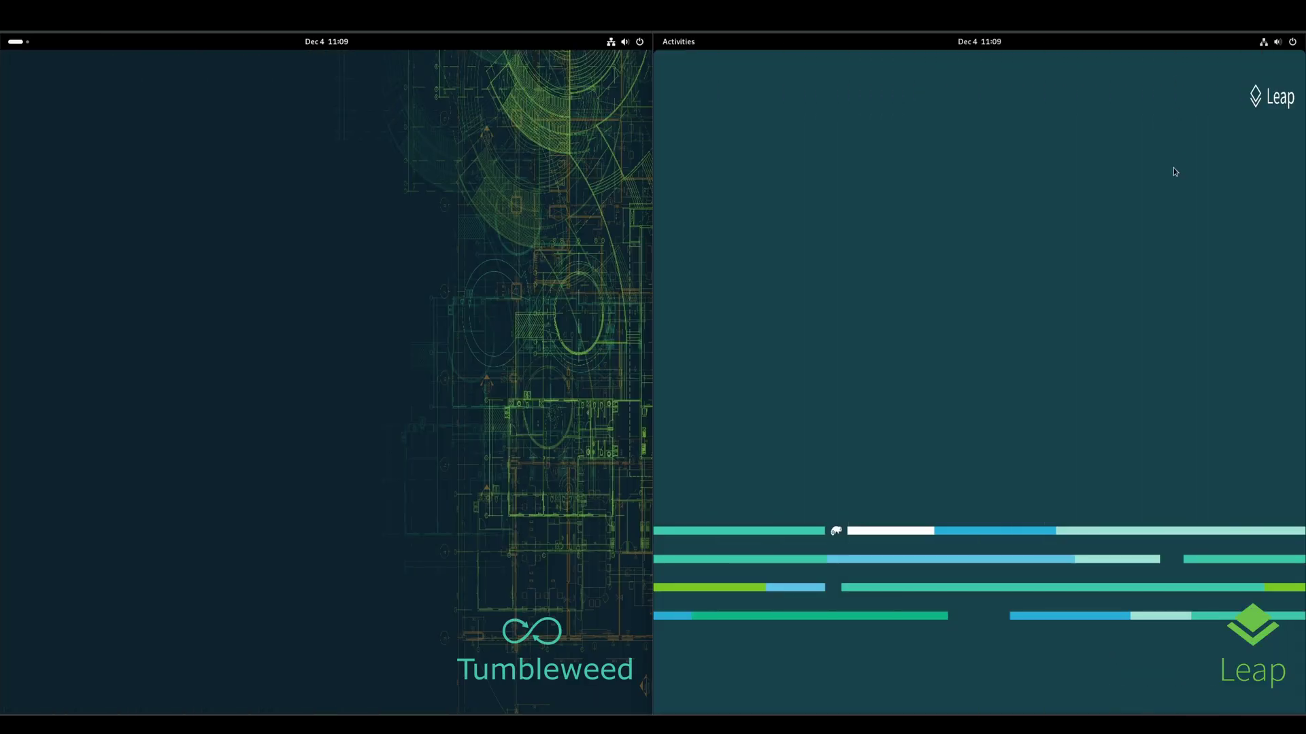
pyautogui.click(1282, 44)
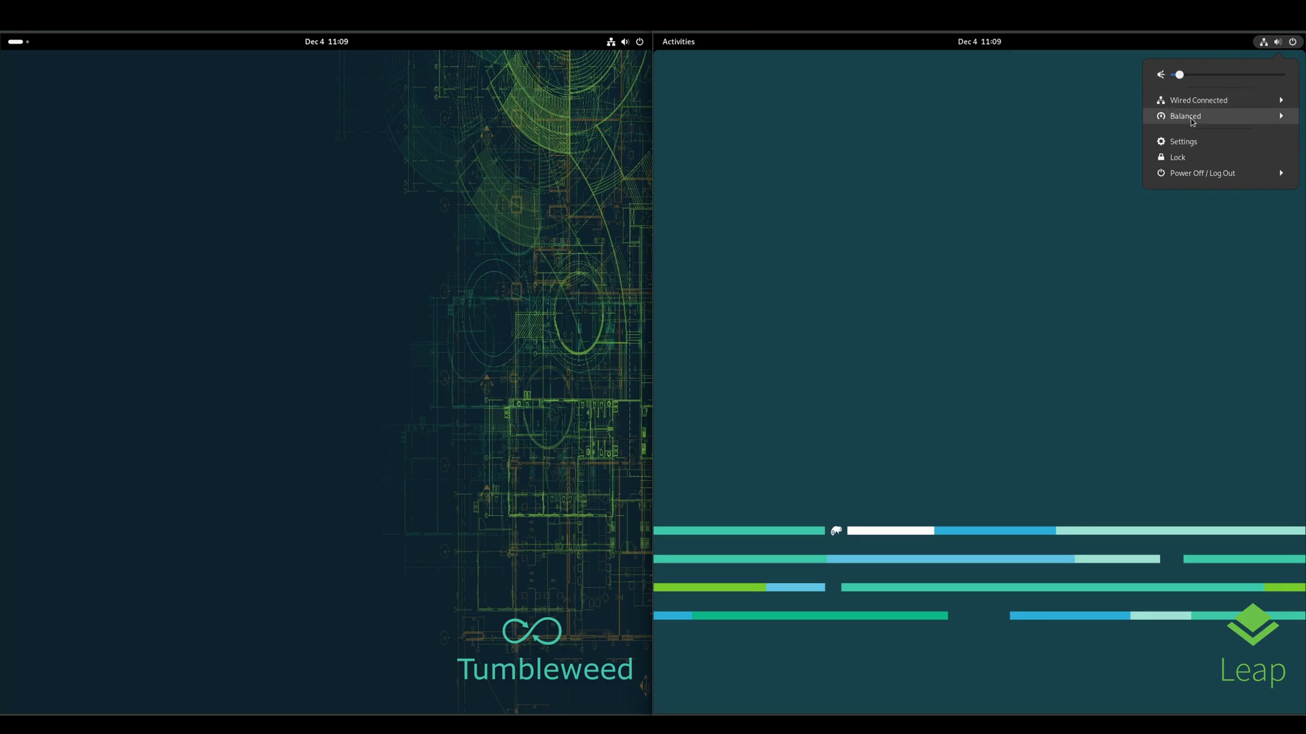
pyautogui.click(1187, 122)
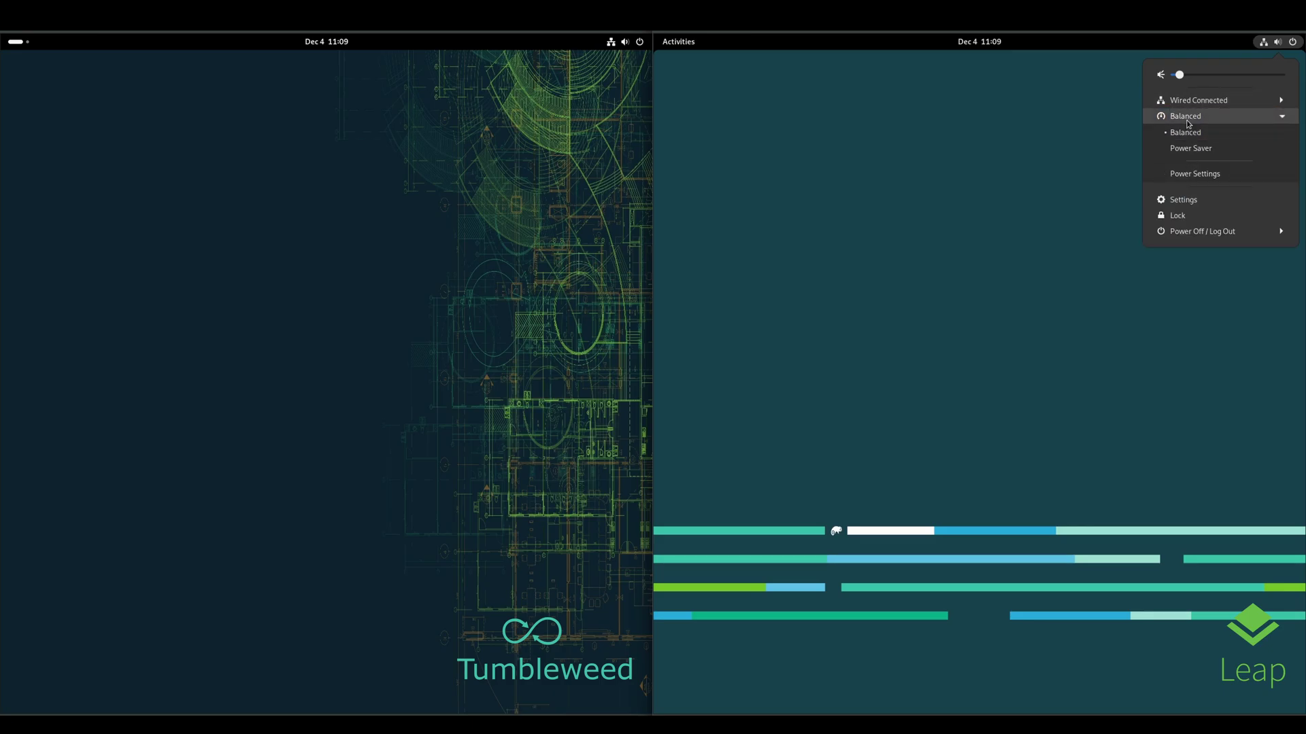
pyautogui.click(1188, 123)
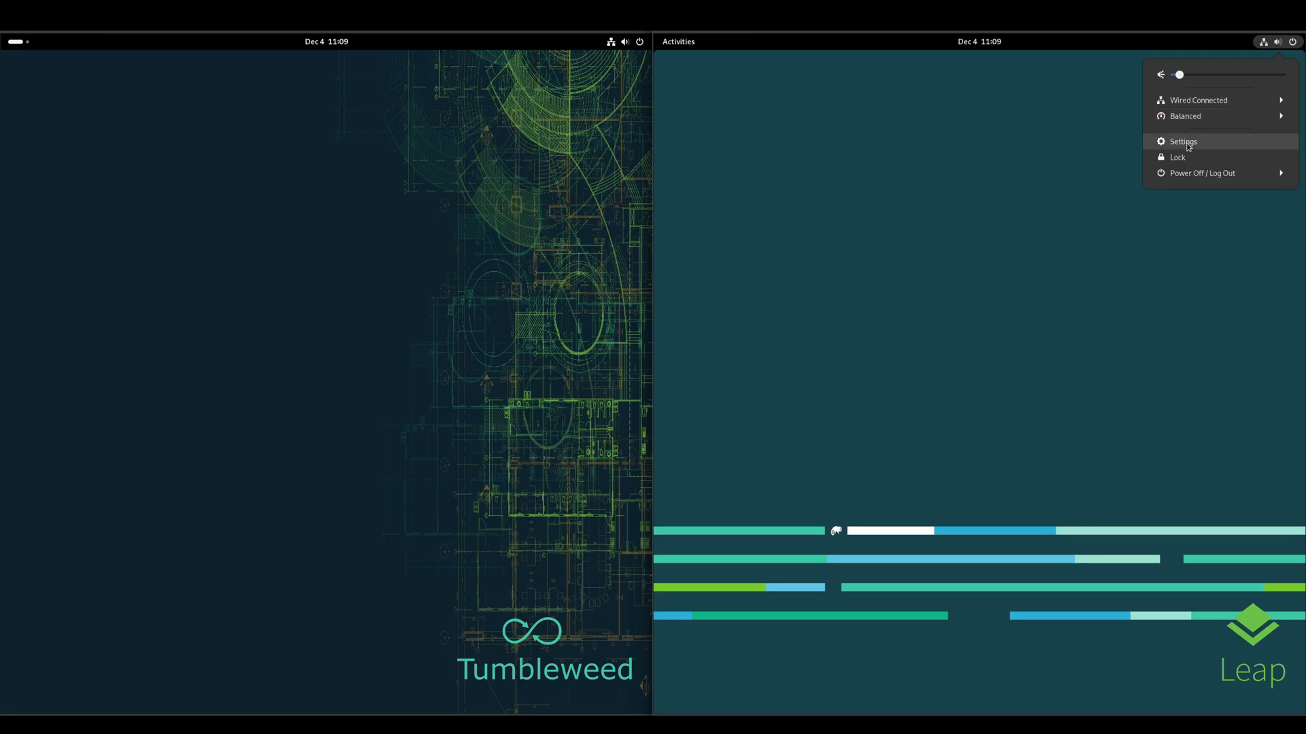
pyautogui.click(1194, 175)
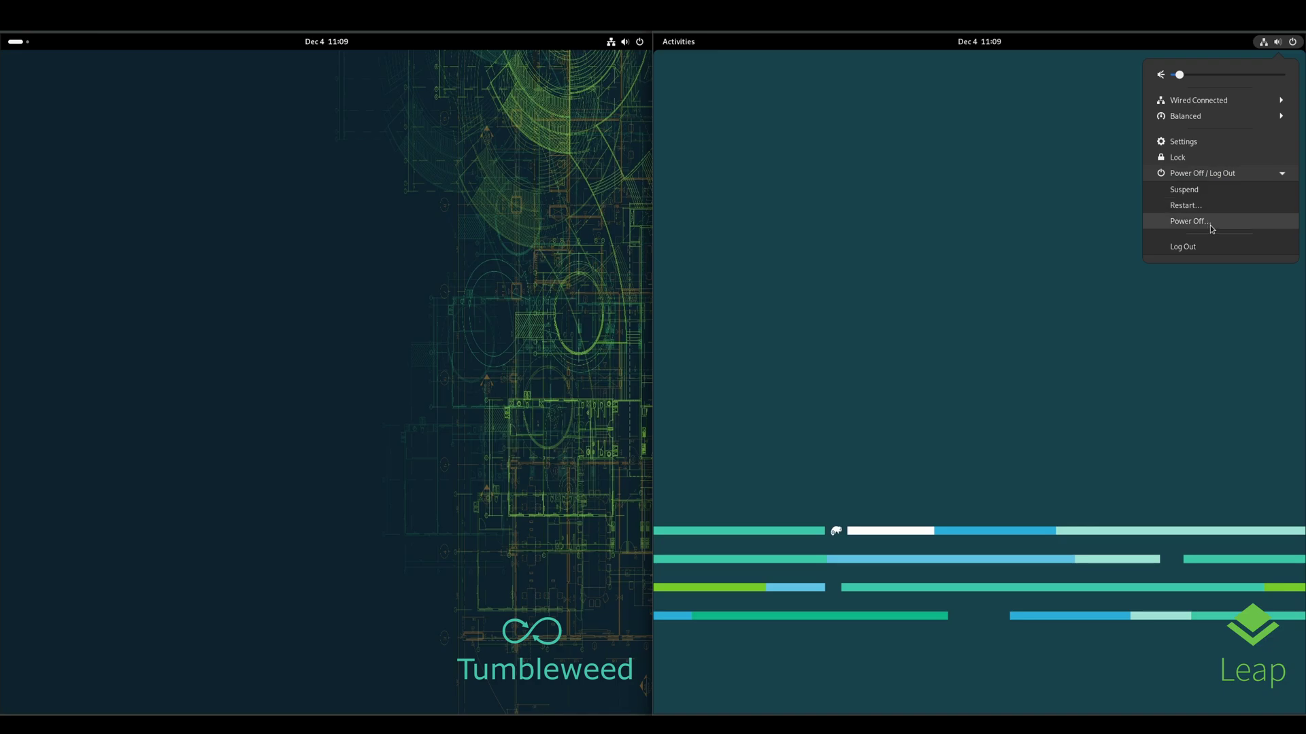
pyautogui.click(982, 46)
pyautogui.click(981, 47)
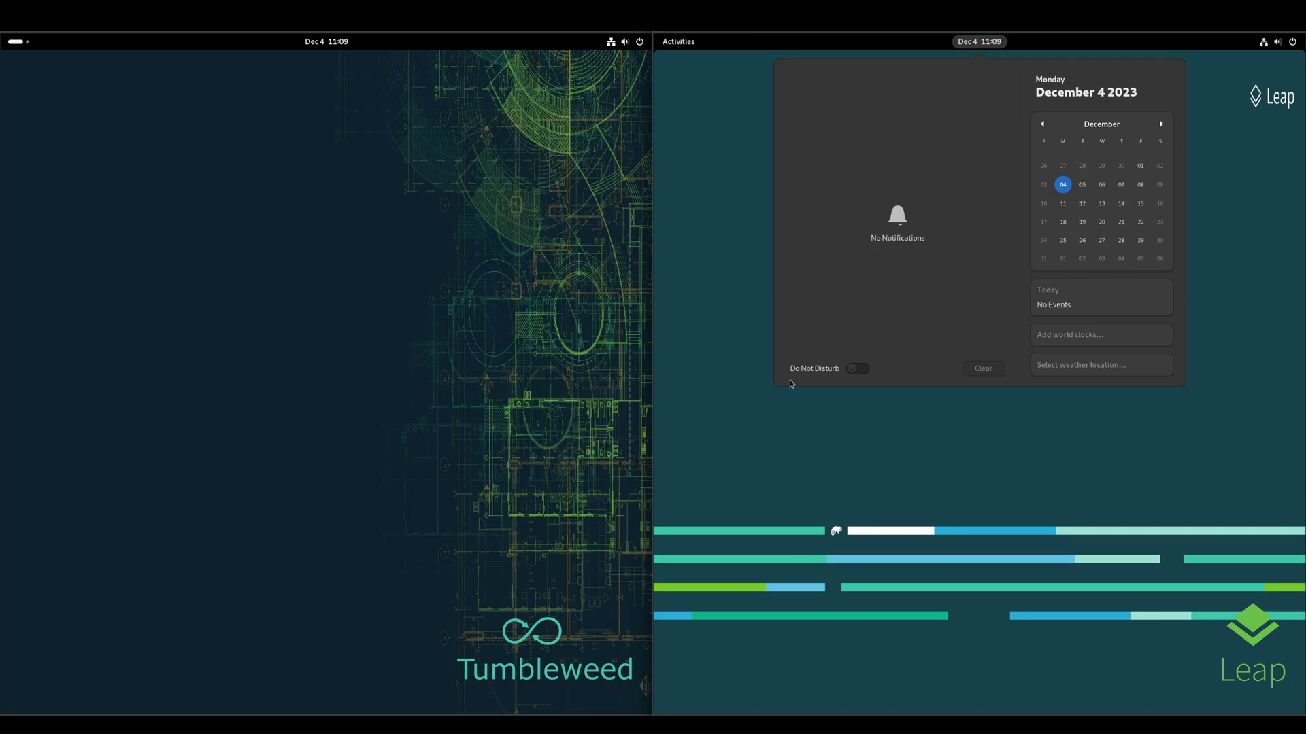
pyautogui.click(697, 47)
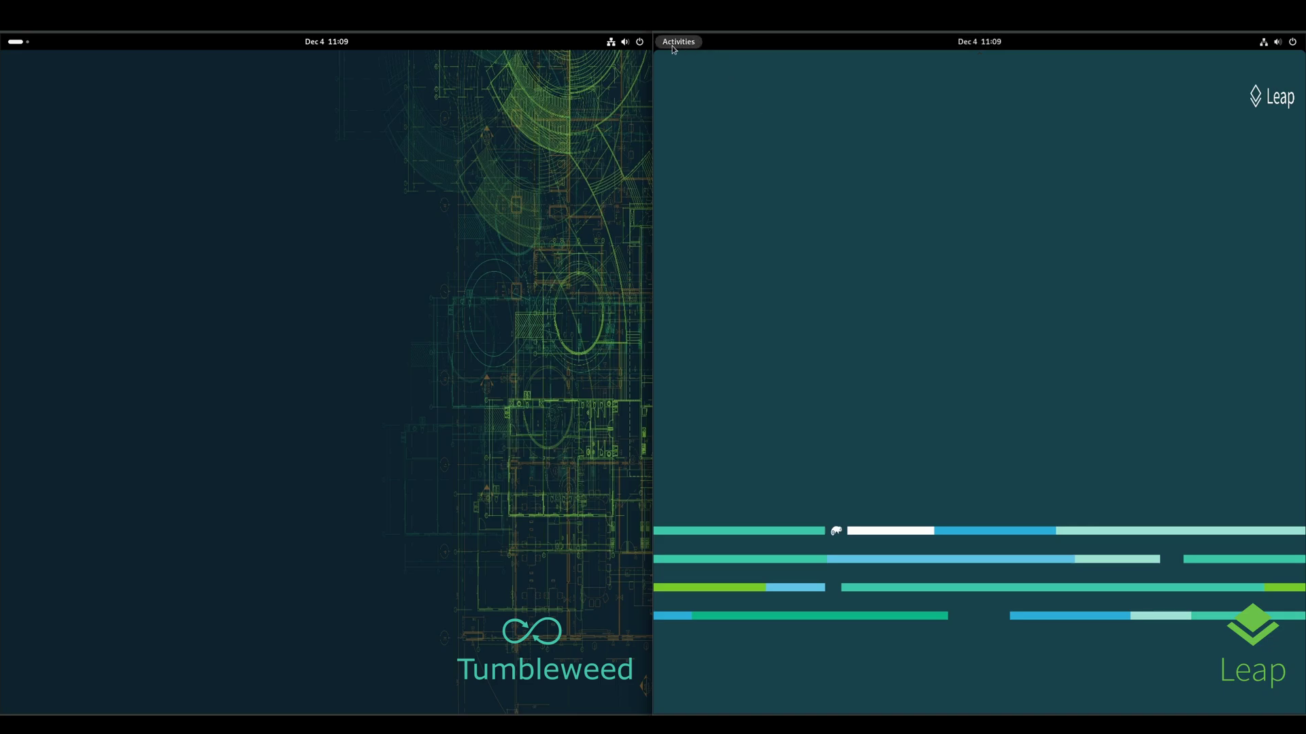
pyautogui.click(682, 45)
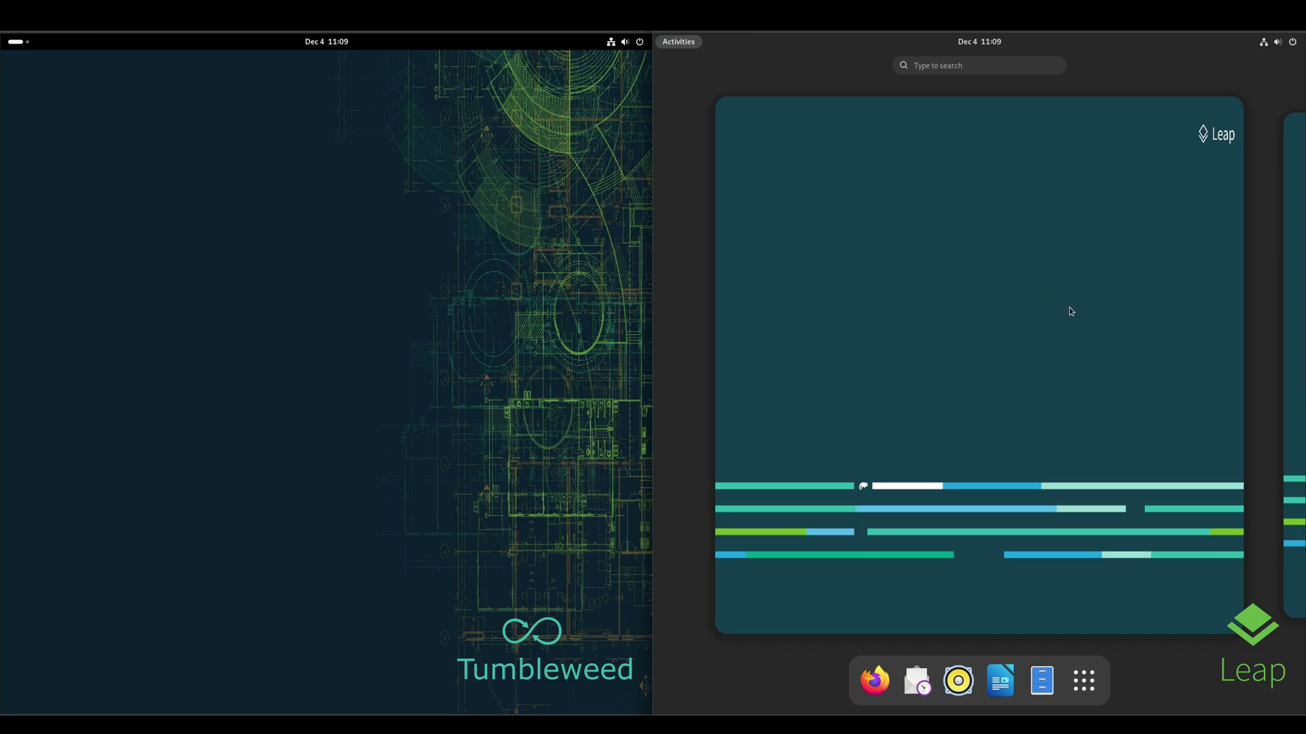
# In Tumbleweed's Quick Settings, toggle Dark Style off and back on
pyautogui.click(690, 42)
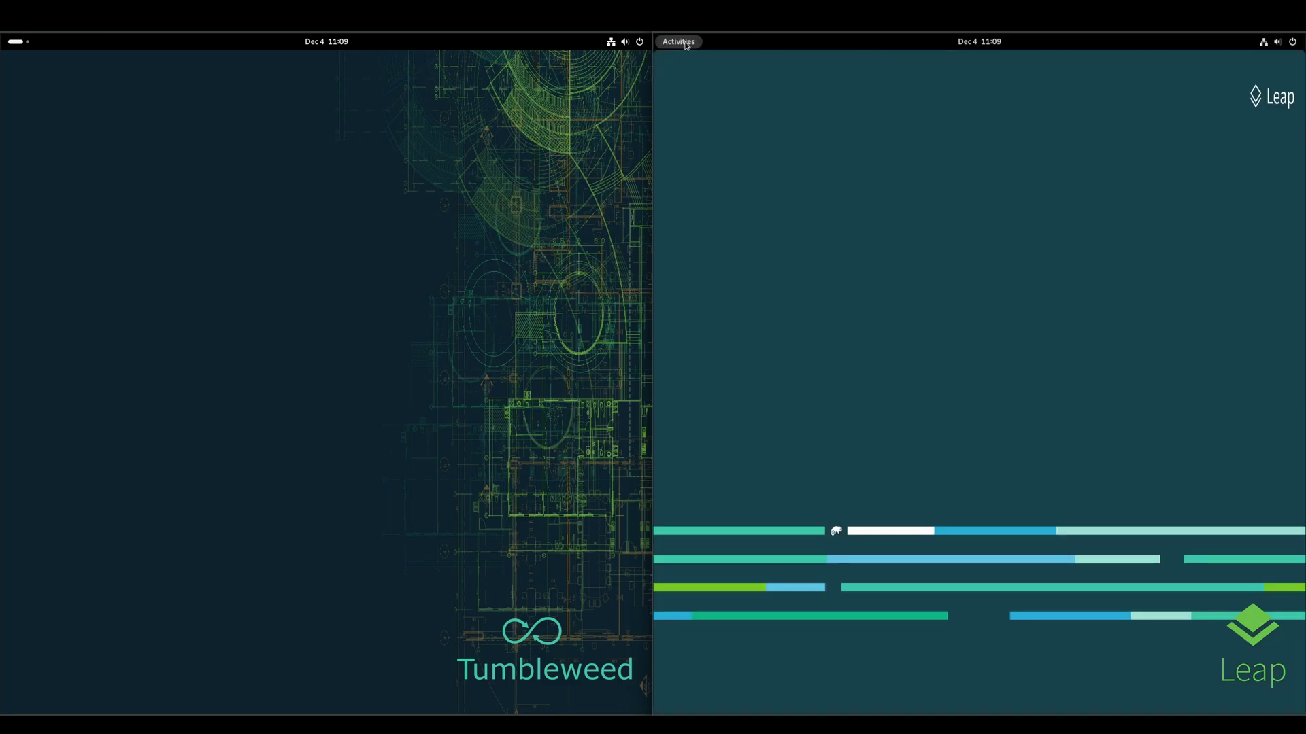
pyautogui.click(623, 43)
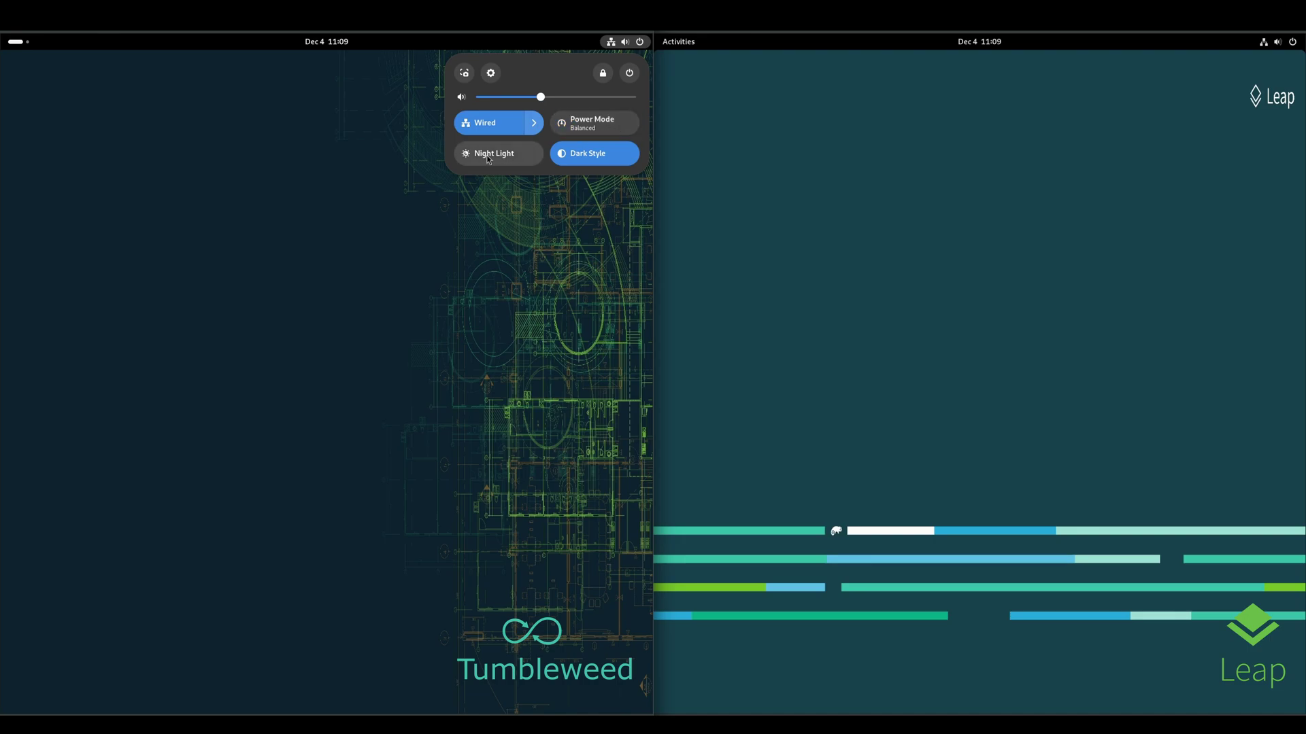
pyautogui.click(601, 153)
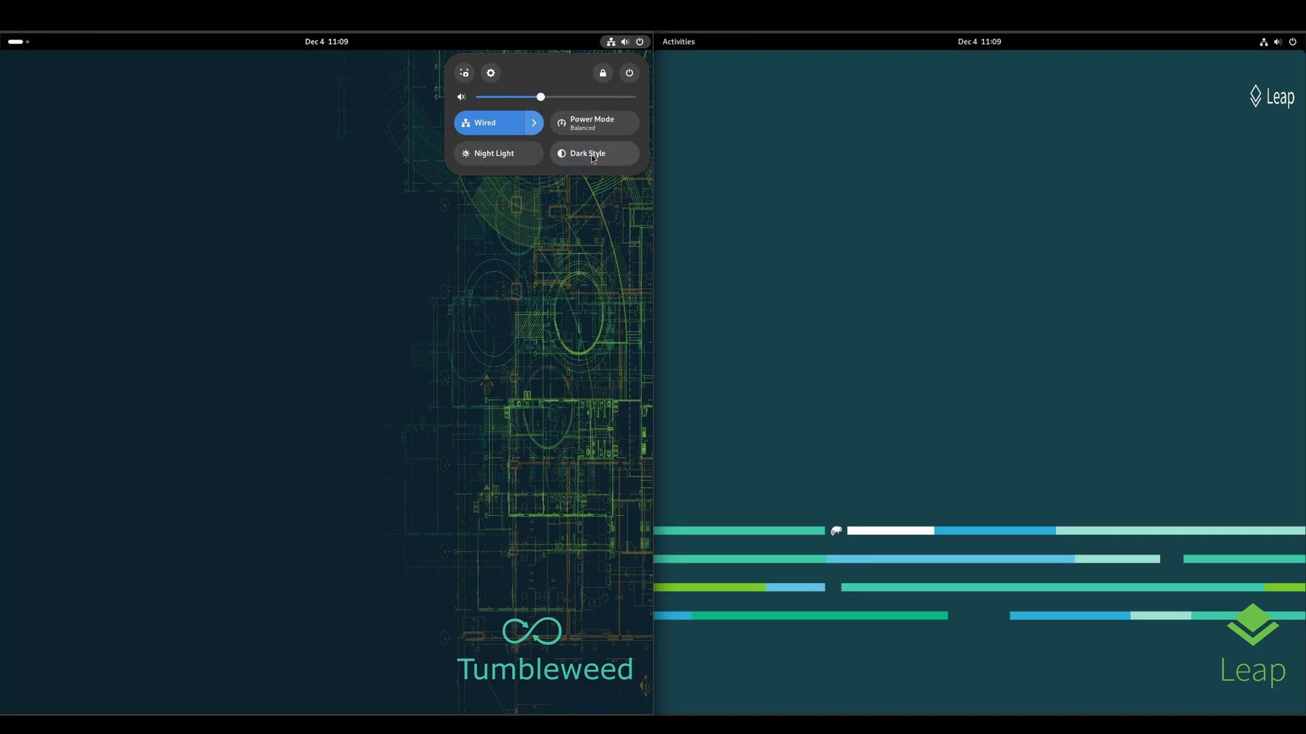
pyautogui.click(600, 154)
# Check the calendar and notifications panel, then bring up the Tumbleweed Activities overview
pyautogui.click(324, 43)
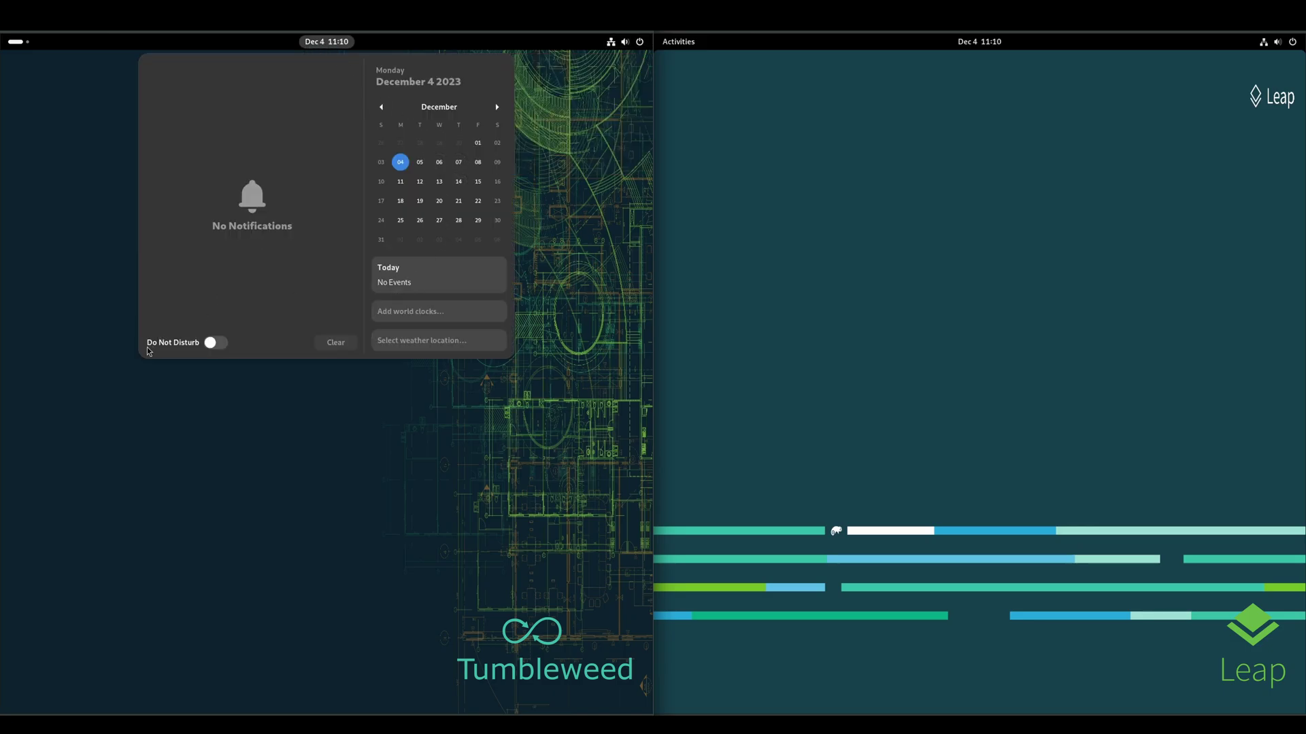
pyautogui.click(40, 68)
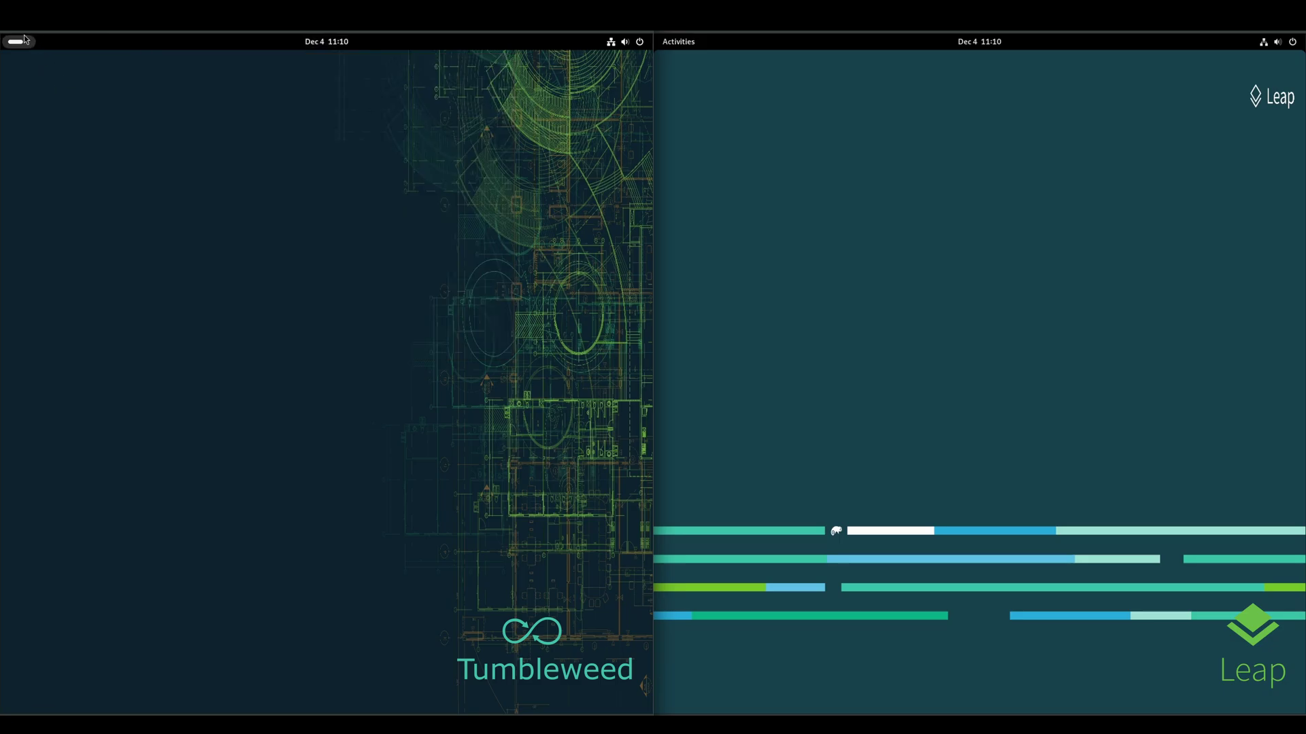
pyautogui.click(21, 45)
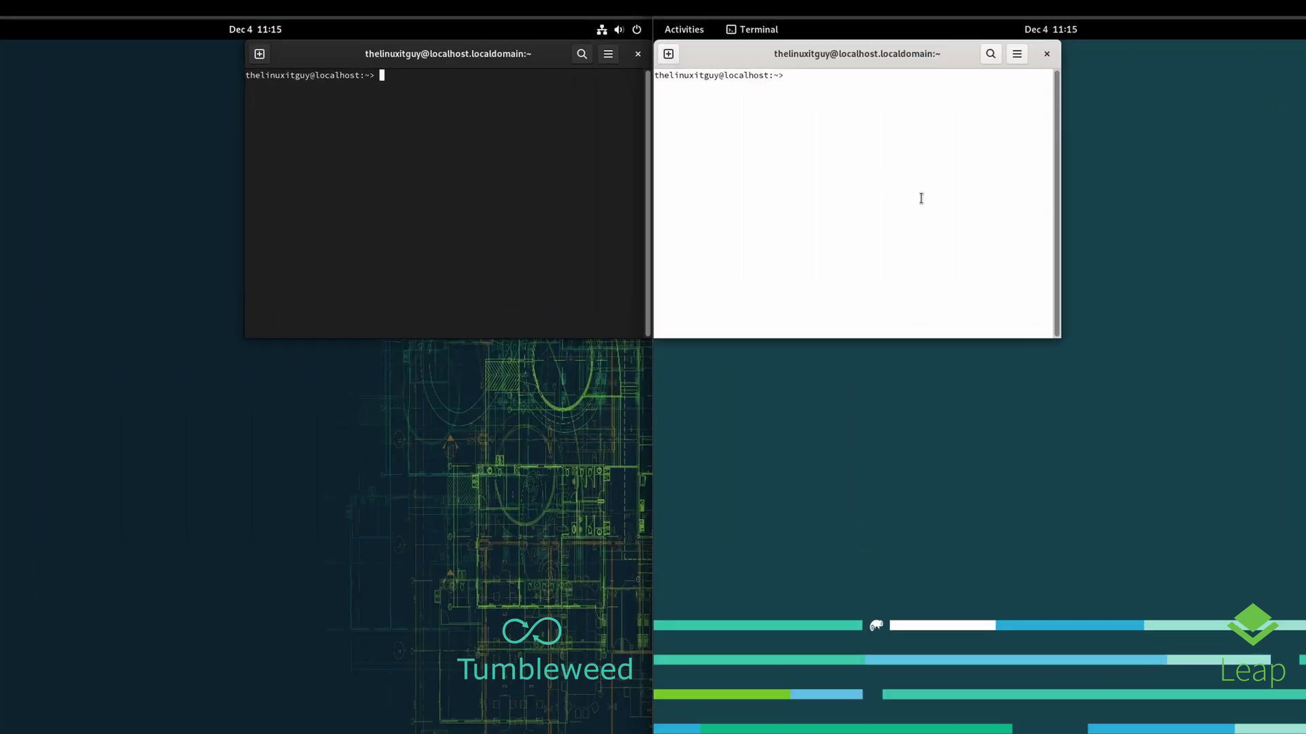
pyautogui.write('neofetch')
# Run neofetch in the Leap and Tumbleweed terminals to show each system summary
pyautogui.press('Return')
pyautogui.click(268, 217)
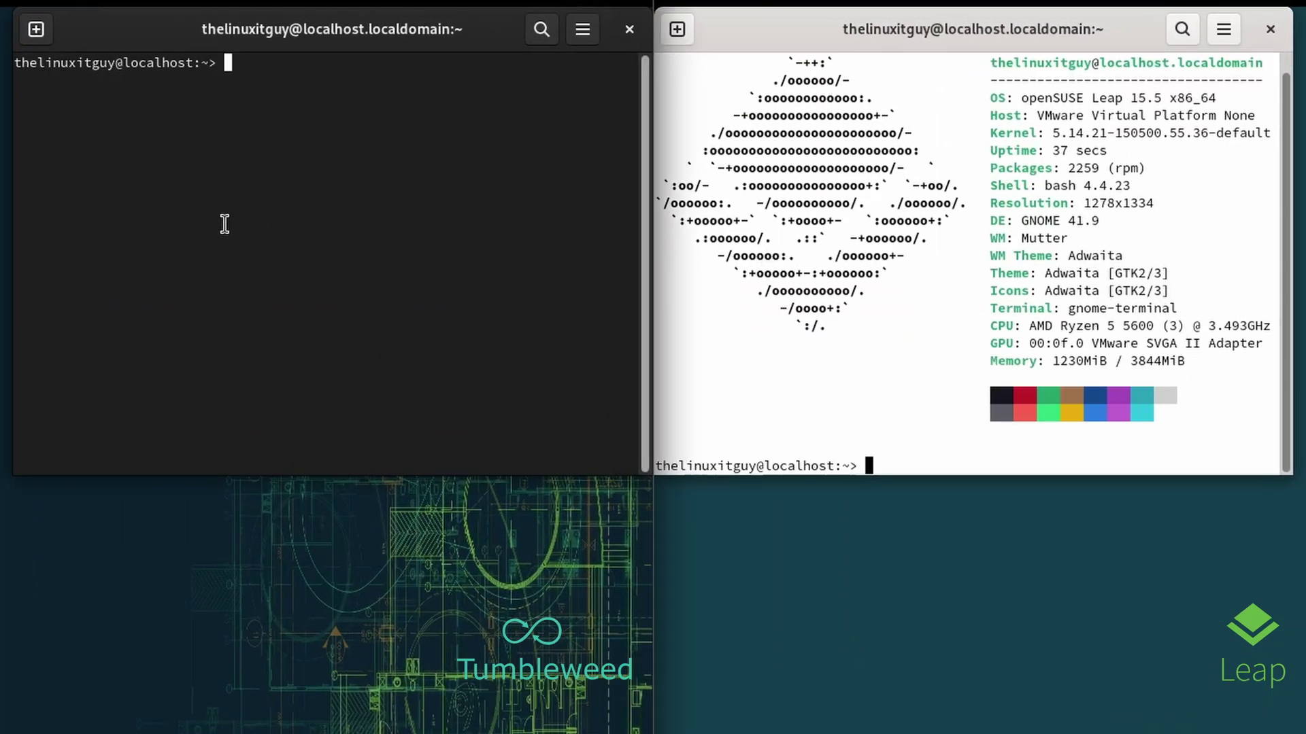
pyautogui.write('neofetch')
pyautogui.press('Return')
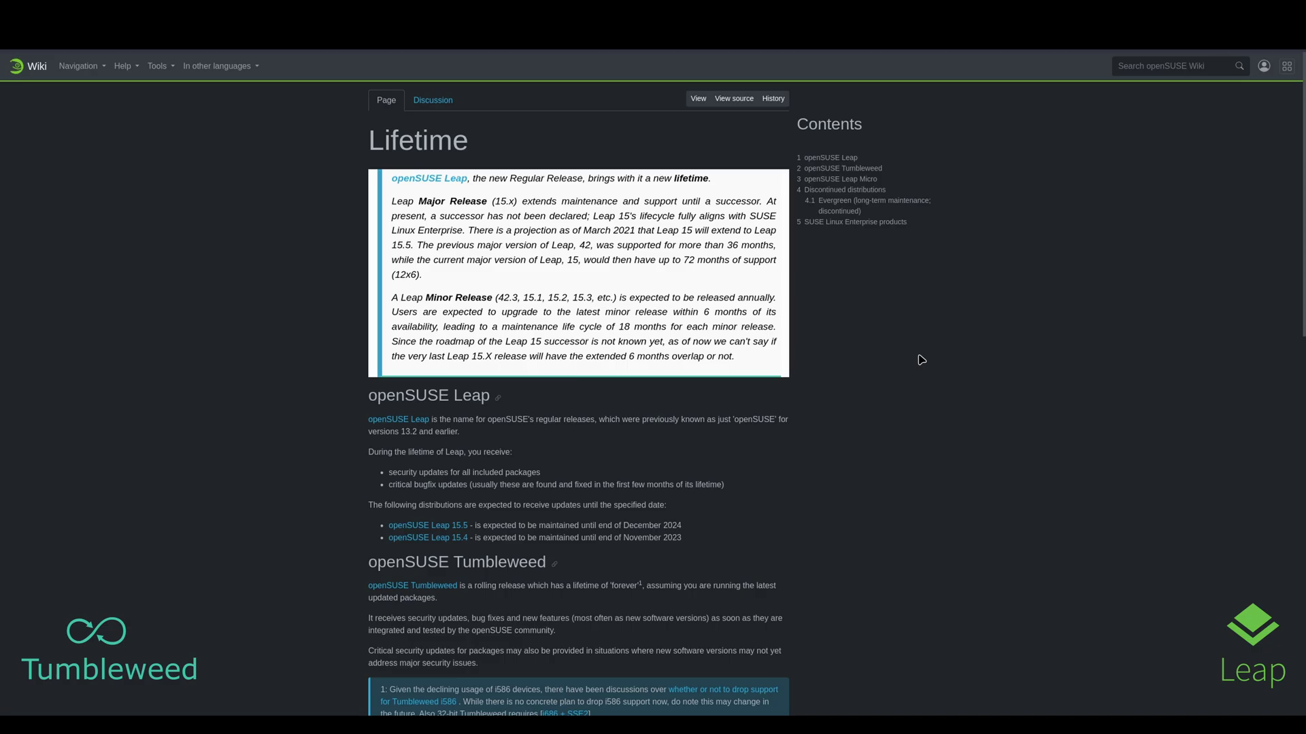
pyautogui.doubleClick(584, 244)
pyautogui.click(643, 263)
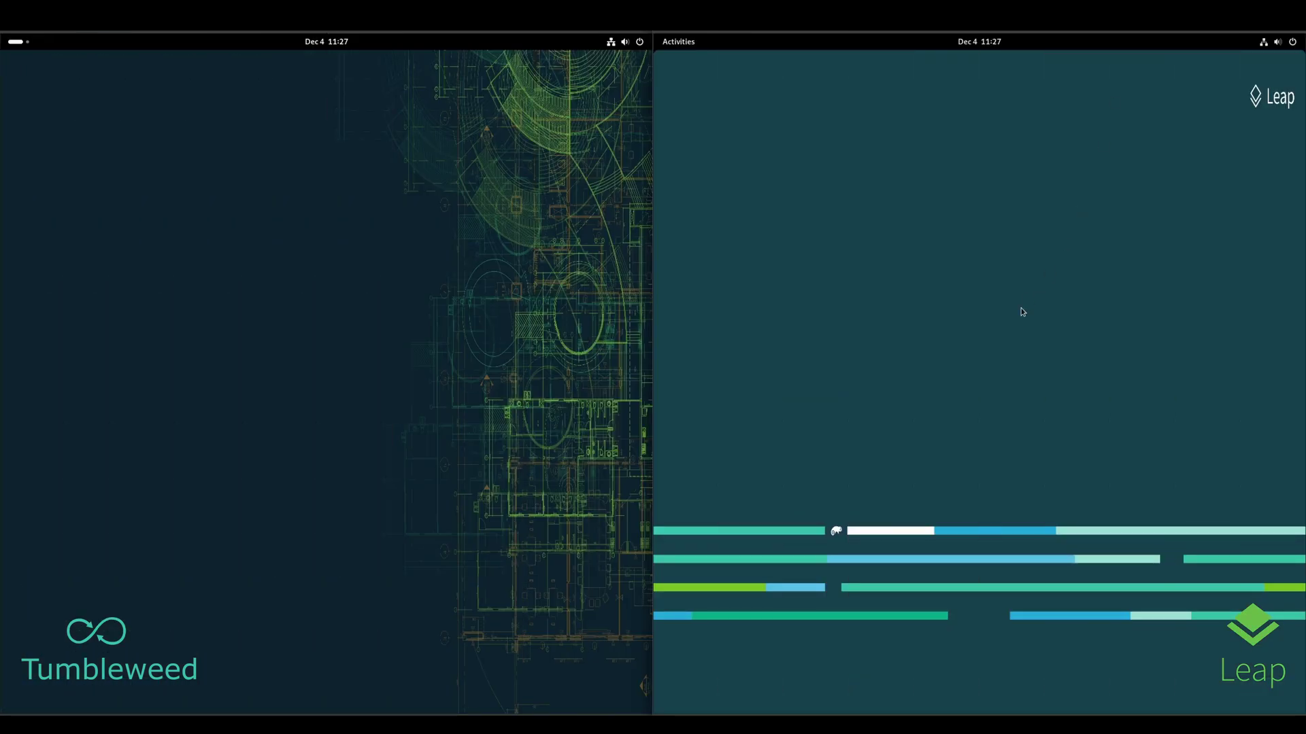
# Bring up maximized Background settings on both the Leap and Tumbleweed desktops
pyautogui.rightClick(1020, 311)
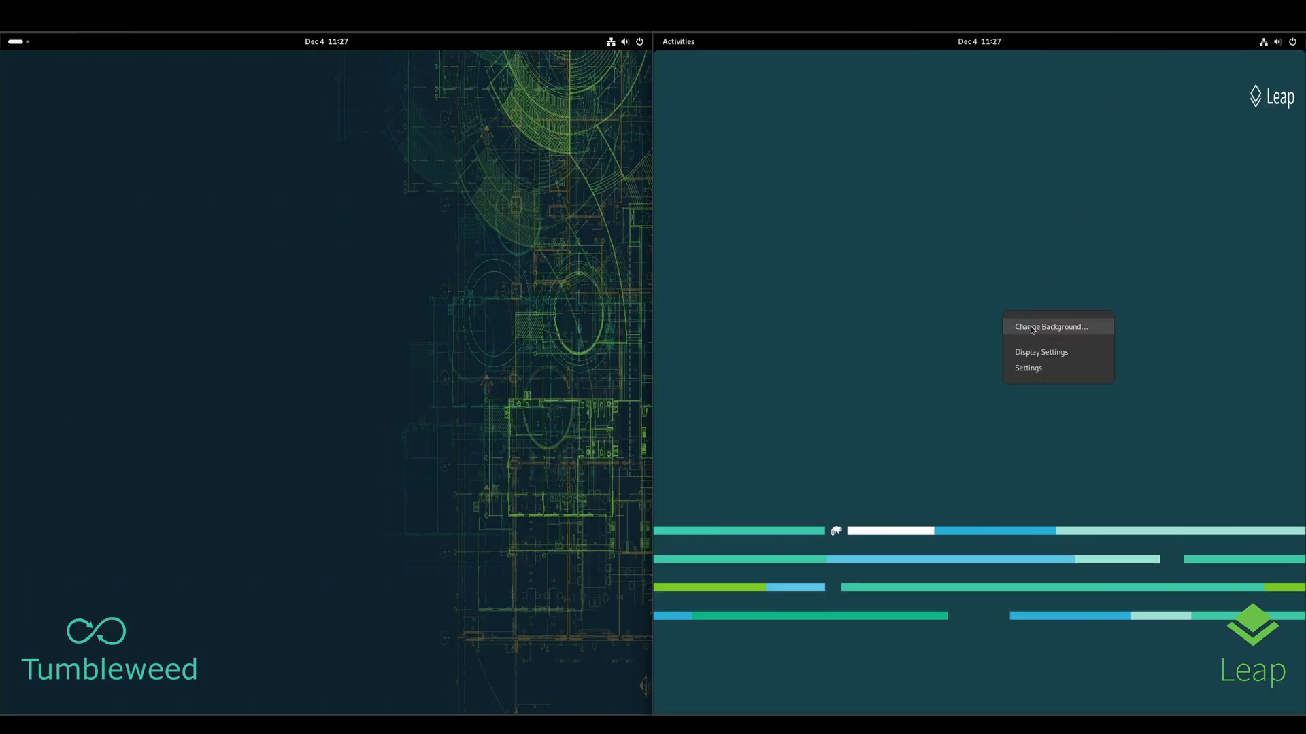
pyautogui.click(1031, 327)
pyautogui.rightClick(394, 330)
pyautogui.click(404, 340)
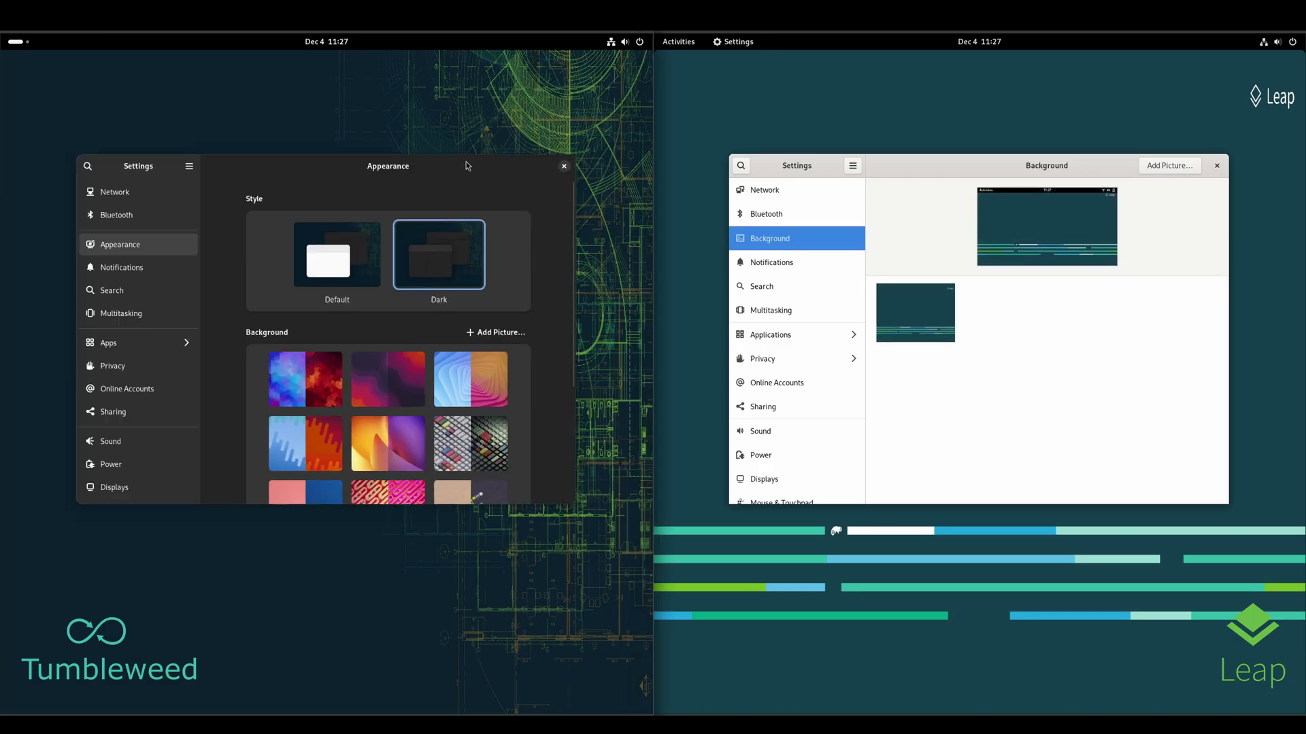
pyautogui.doubleClick(466, 161)
pyautogui.doubleClick(1047, 160)
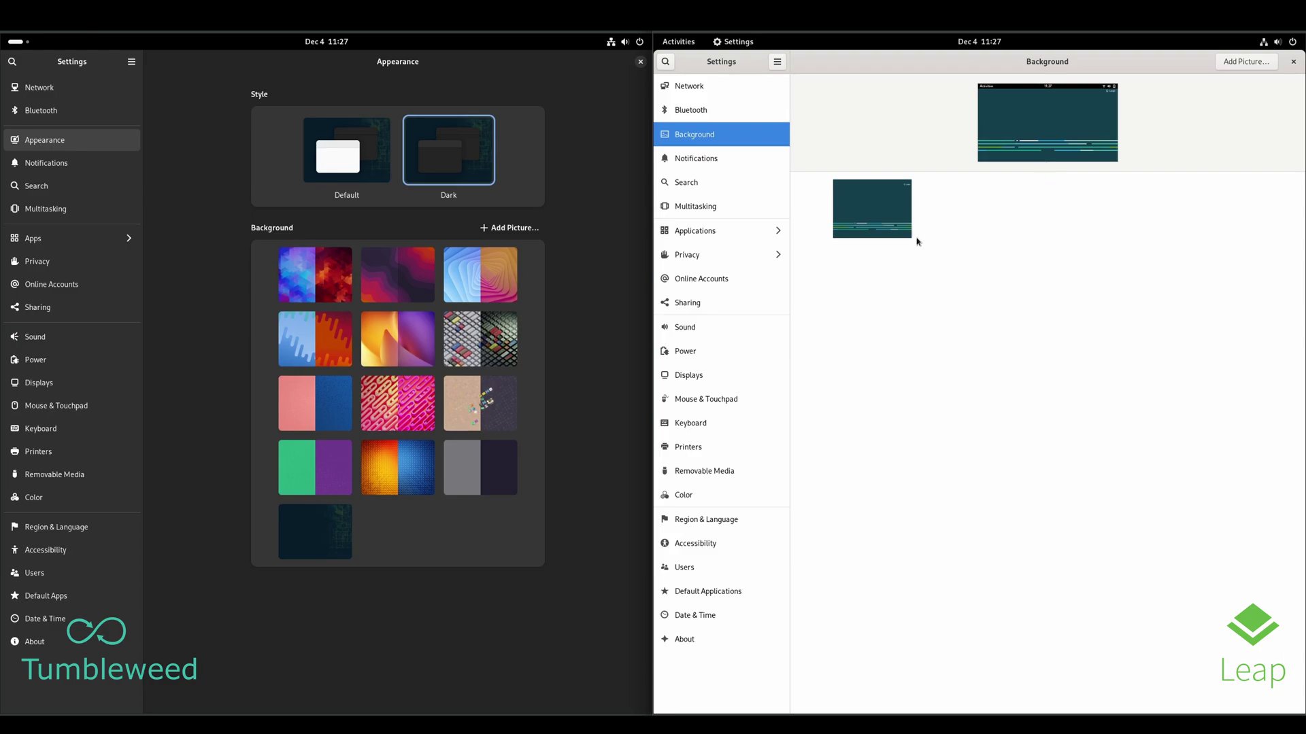
# Apply the teal wallpaper on Leap and the dark blueprint wallpaper on Tumbleweed, then close both Settings windows
pyautogui.click(877, 215)
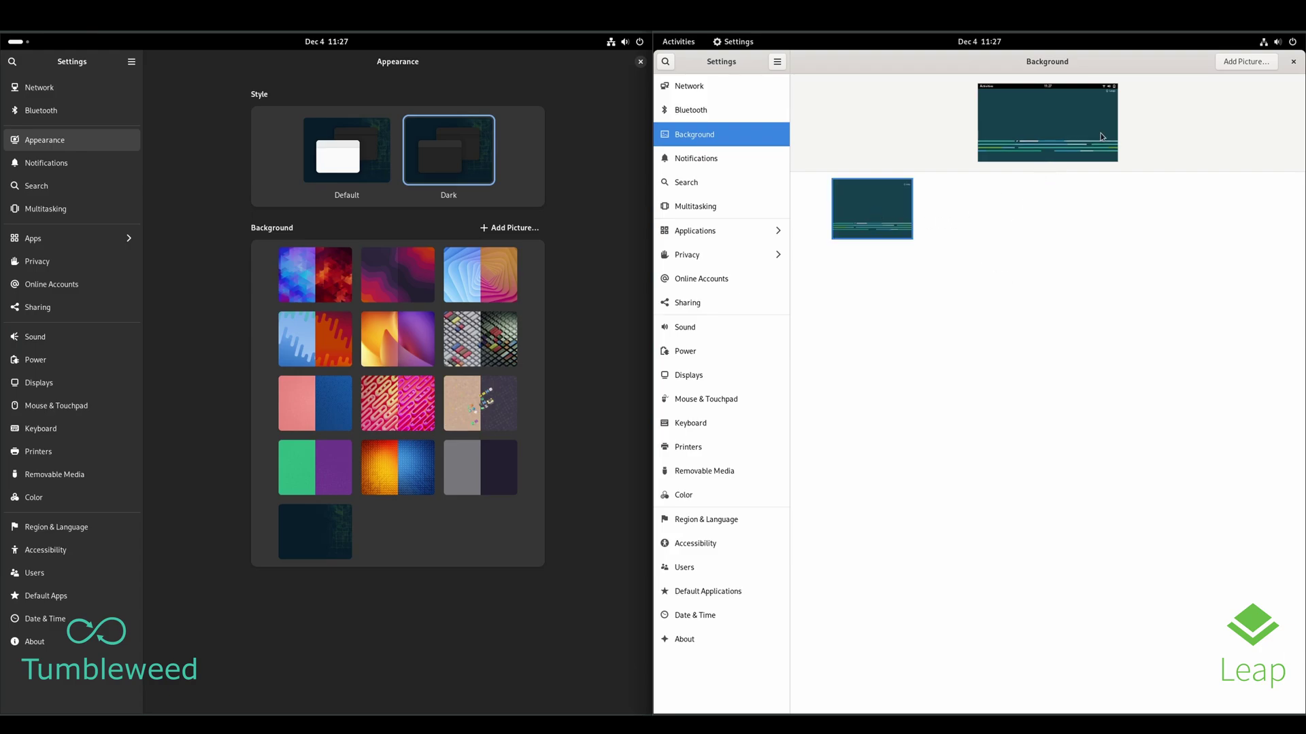
pyautogui.click(321, 531)
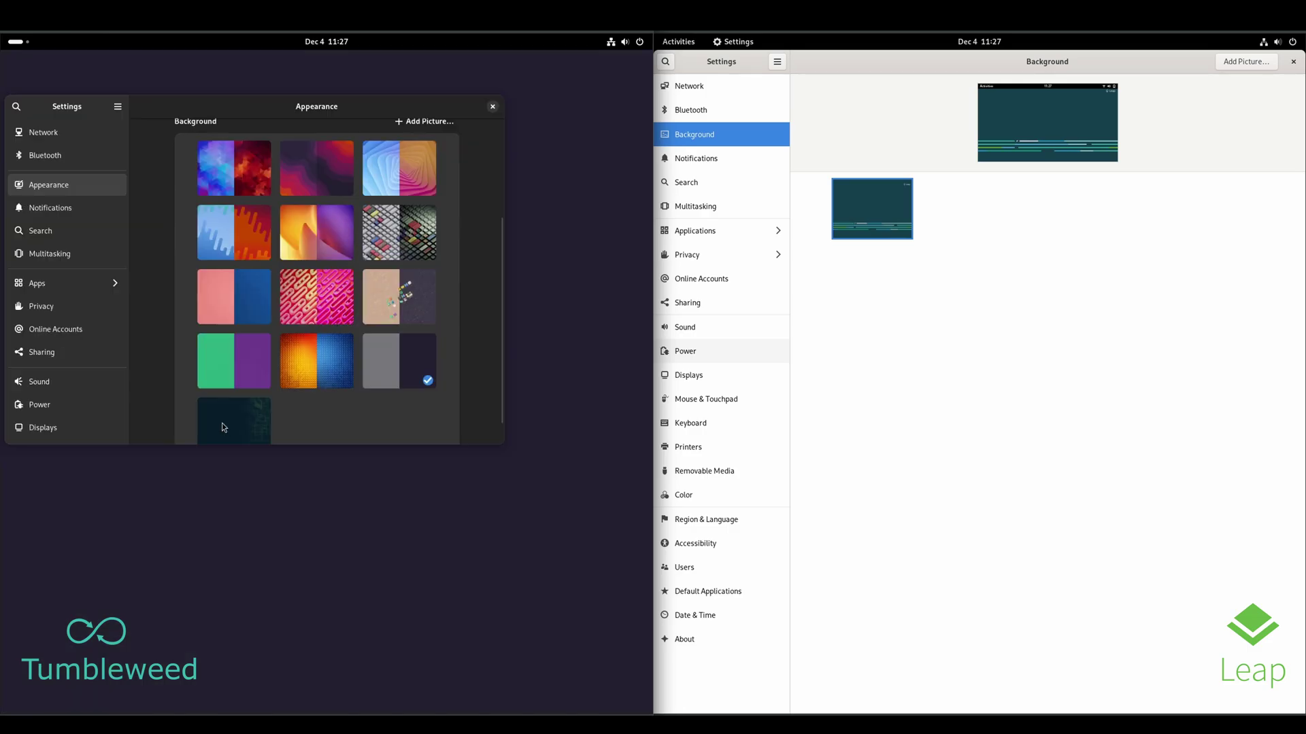
pyautogui.click(222, 426)
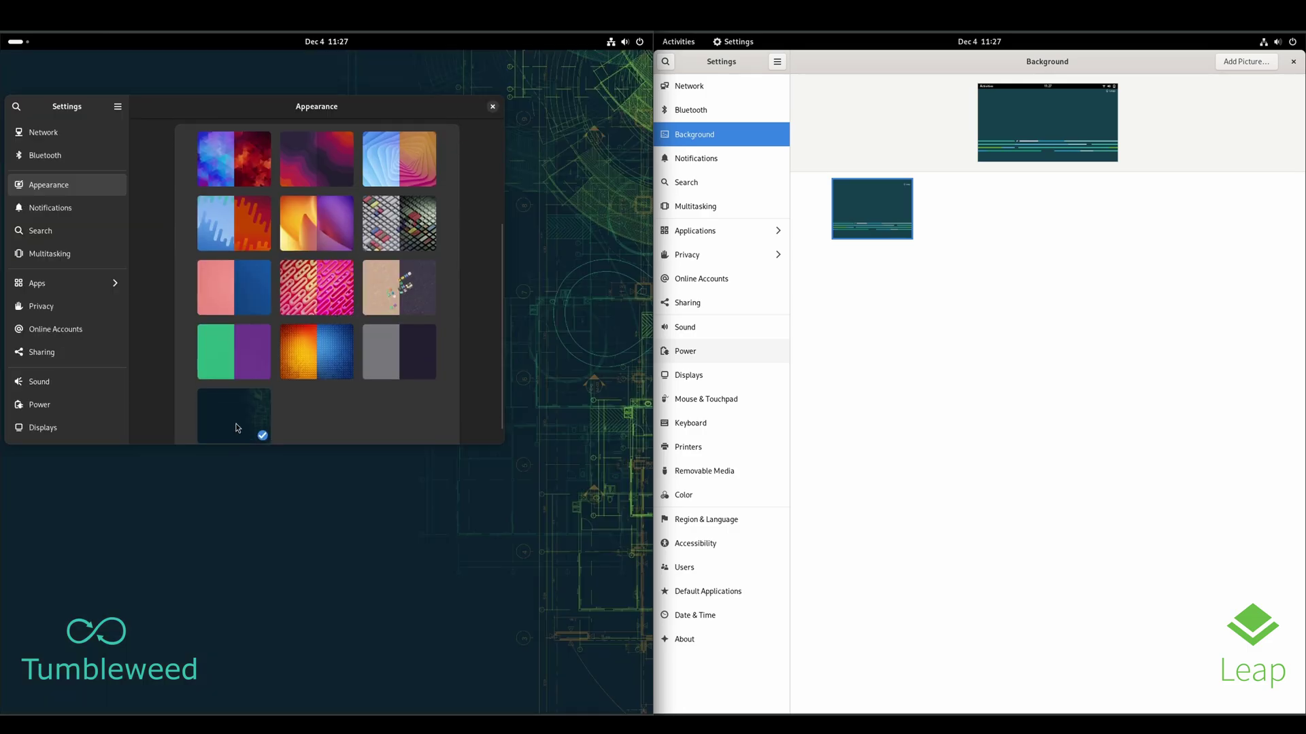
pyautogui.click(493, 107)
pyautogui.click(1292, 61)
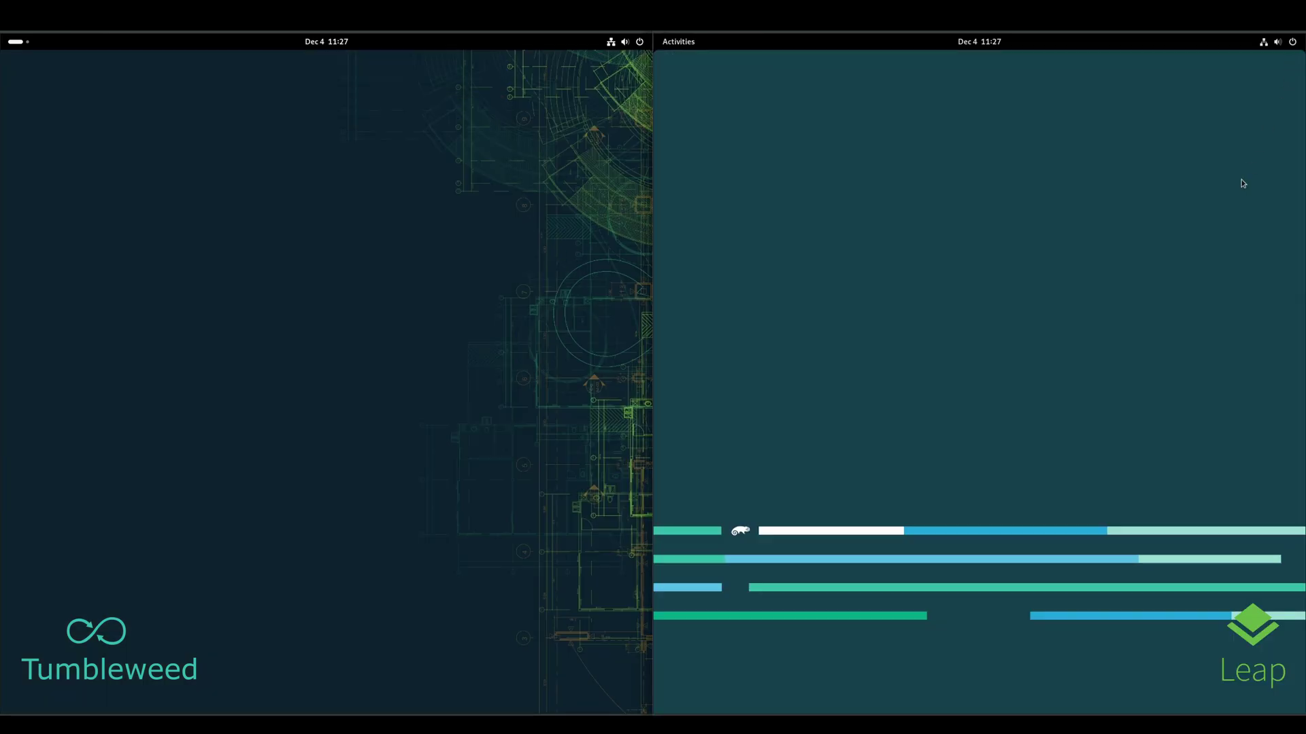